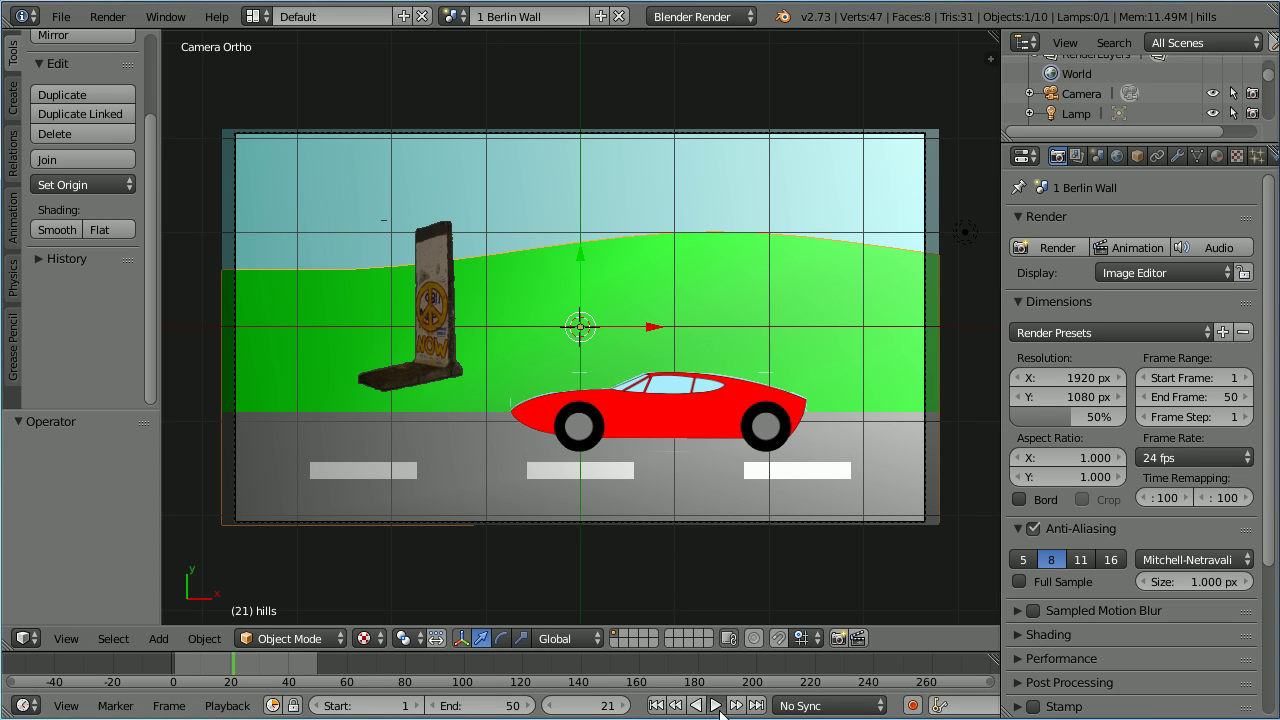
Play back the Berlin Wall car animation, then switch to the '2 monkey man' scene
{"action": "left_click", "coordinate": [716, 706]}
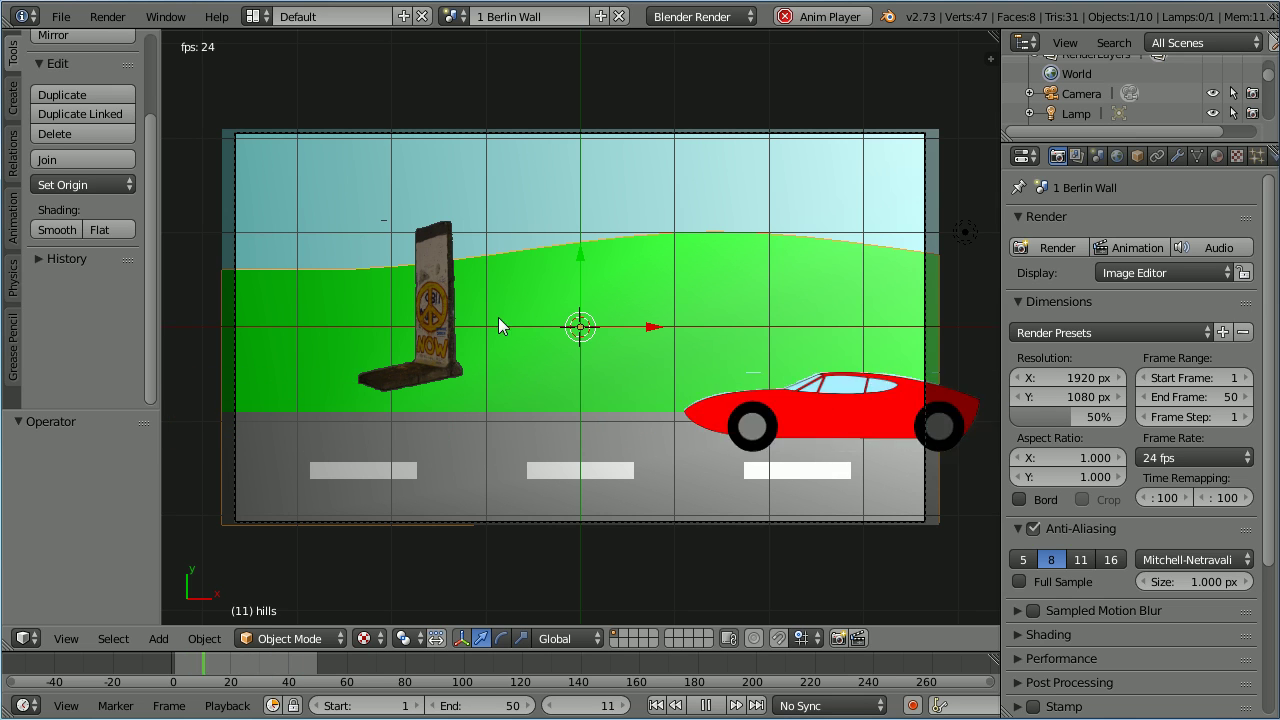
{"action": "key", "text": "alt+a"}
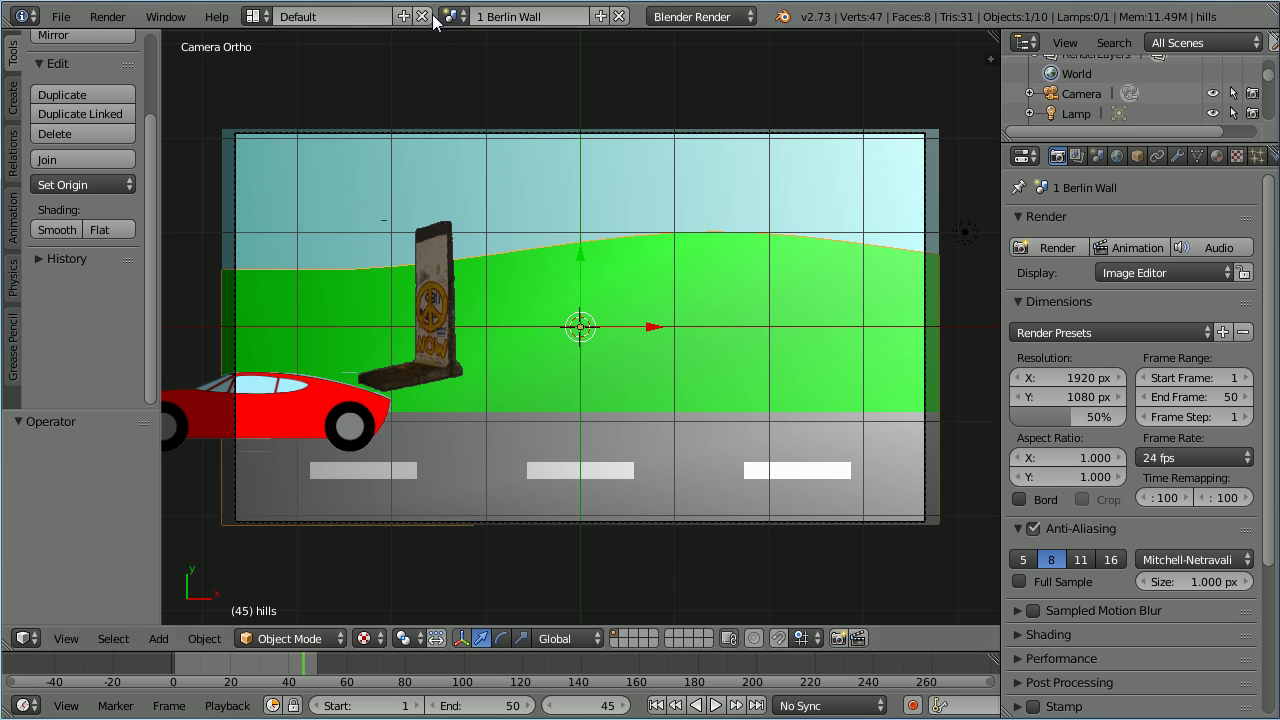
{"action": "left_click", "coordinate": [453, 16]}
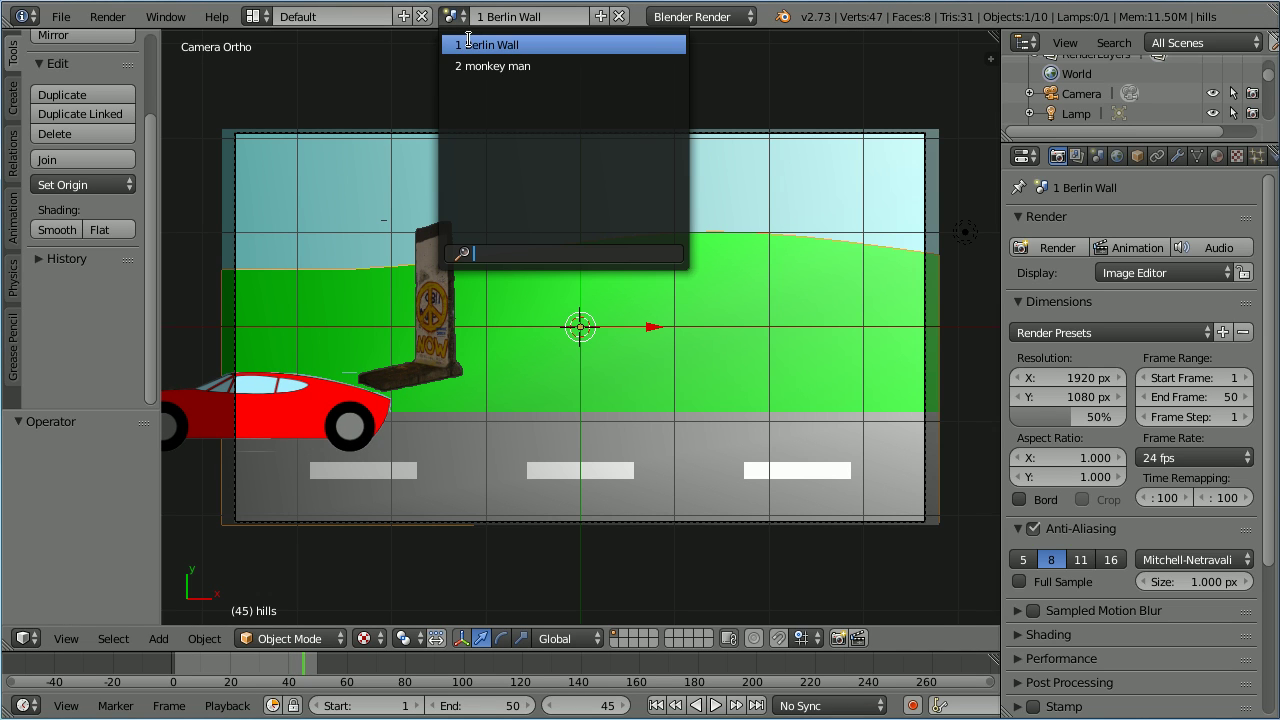
{"action": "left_click", "coordinate": [463, 64]}
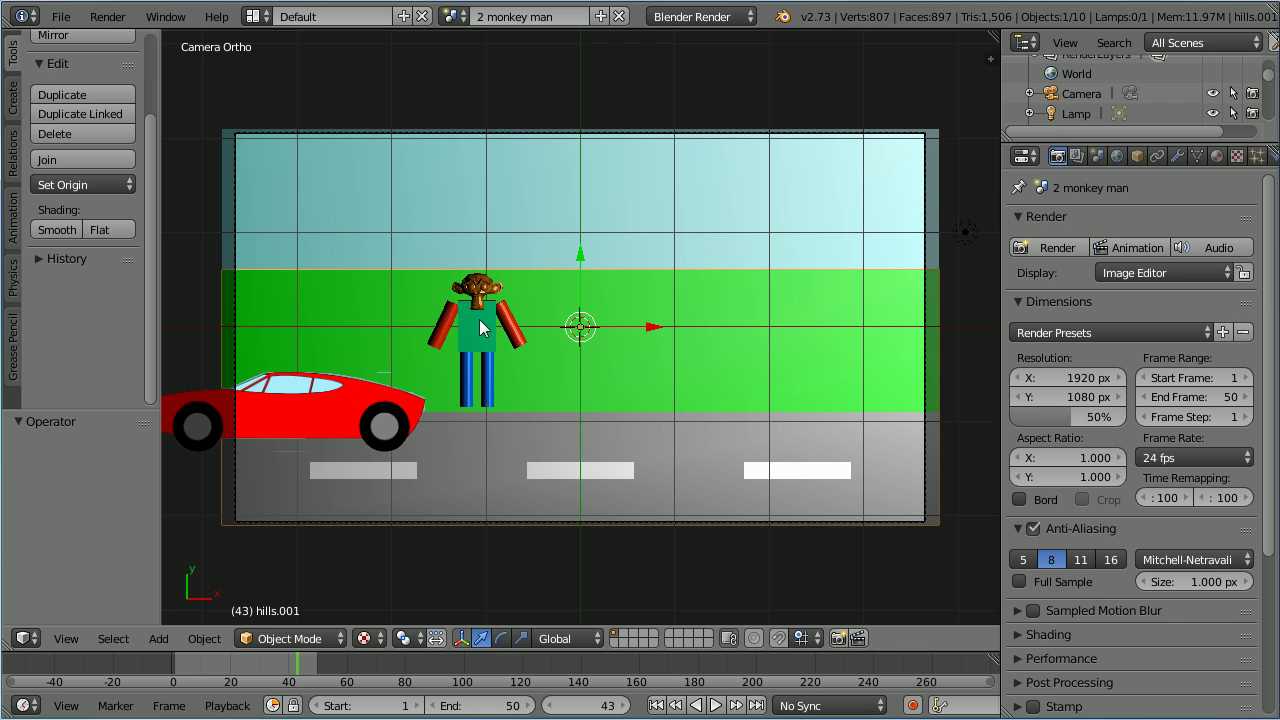
Open the recent file carTut21.blend
{"action": "left_click", "coordinate": [60, 16]}
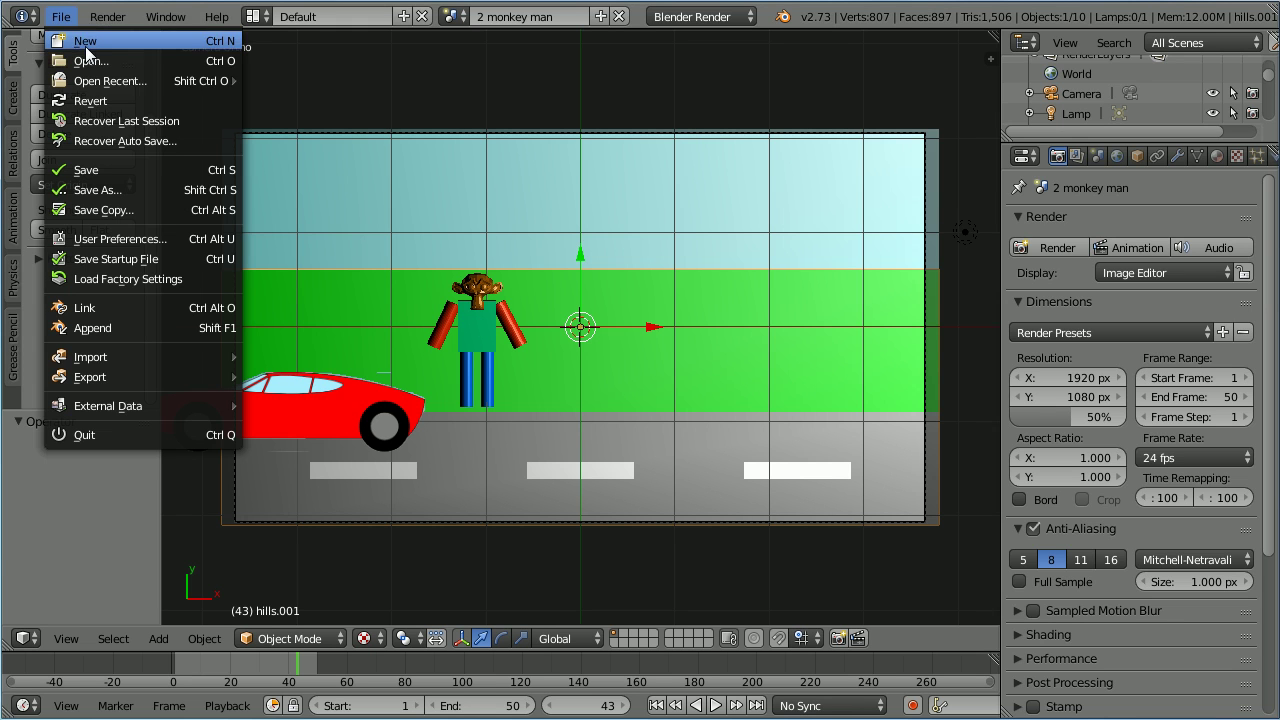
{"action": "mouse_move", "coordinate": [114, 82]}
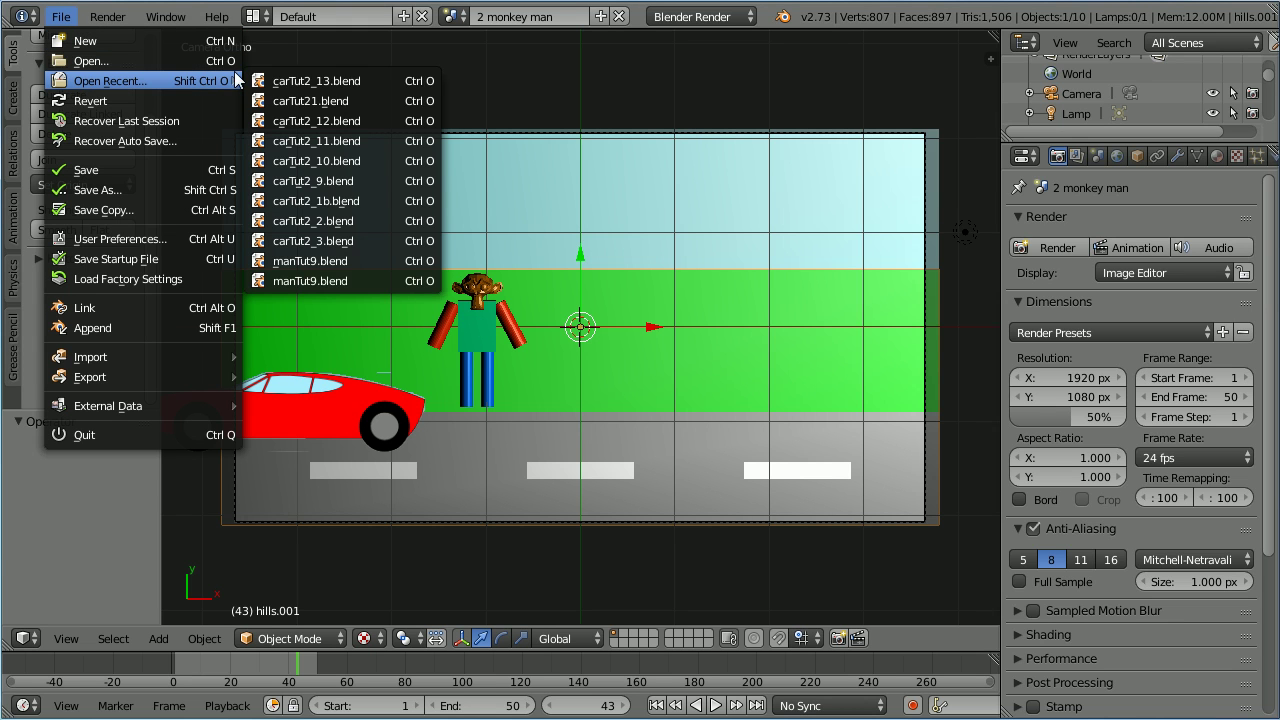
{"action": "left_click", "coordinate": [325, 100]}
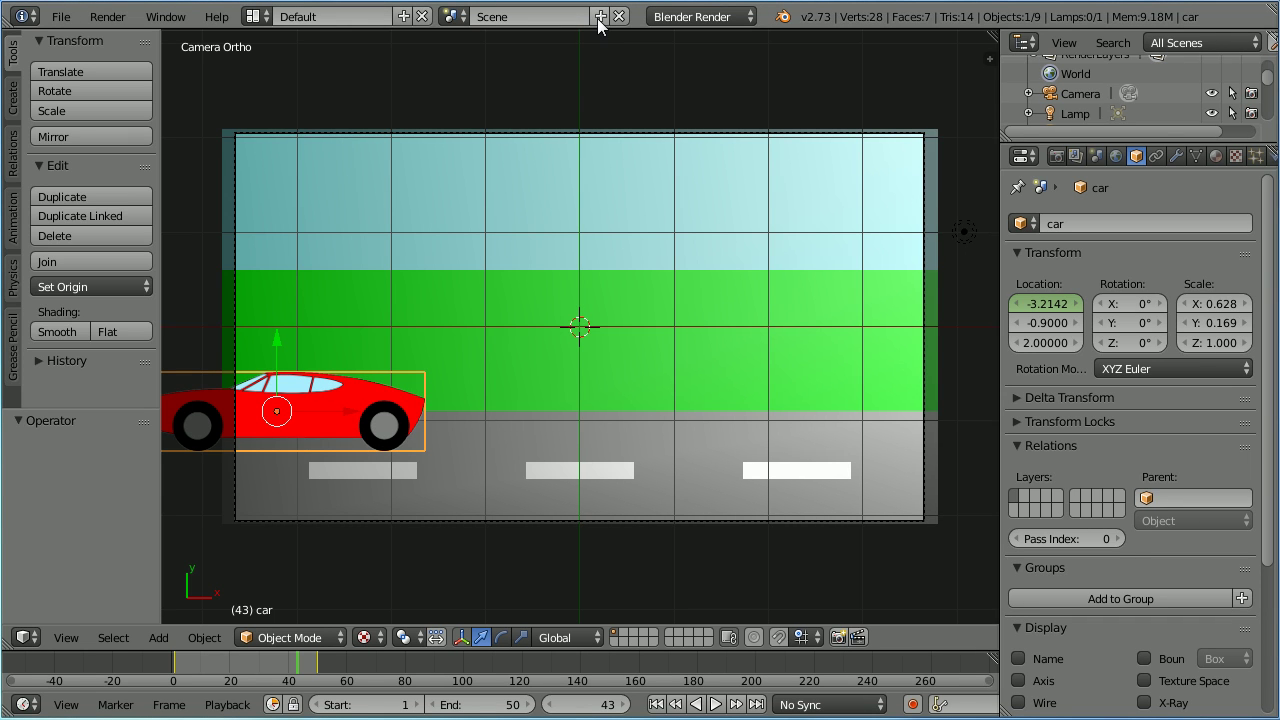
Add a full-copy scene and name it '2 monkey man'
{"action": "left_click", "coordinate": [600, 17]}
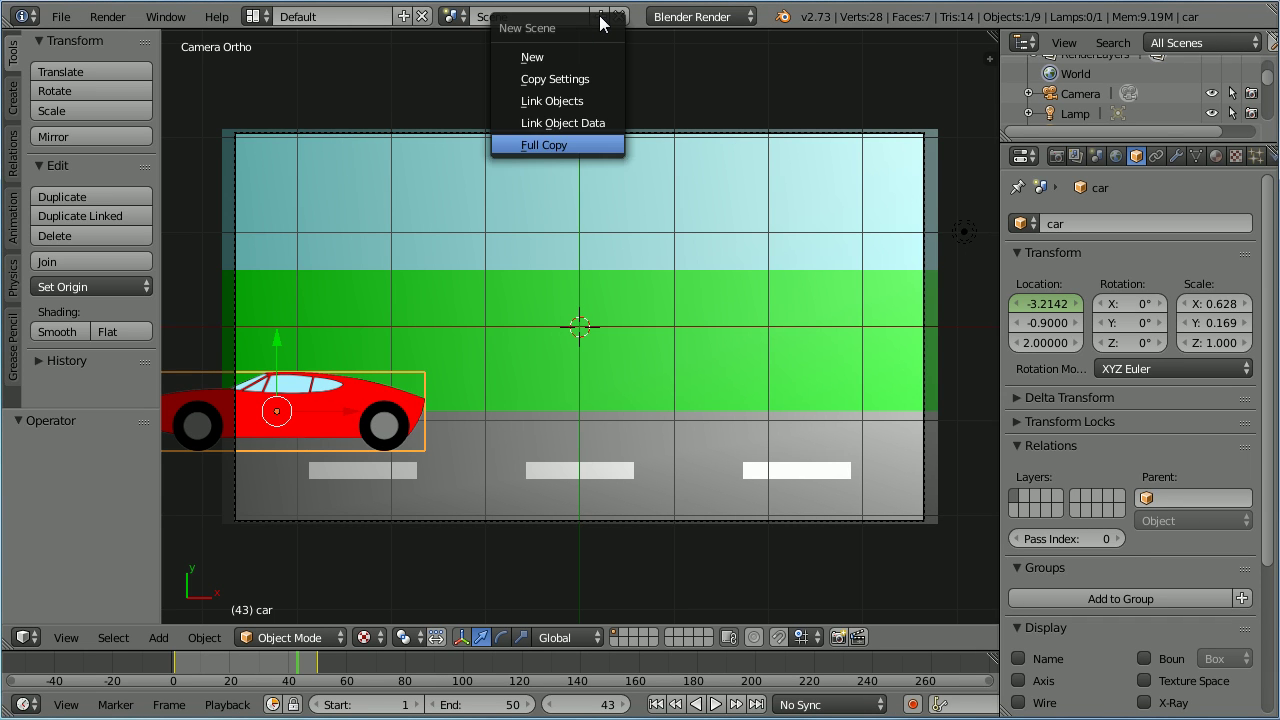
{"action": "left_click", "coordinate": [584, 145]}
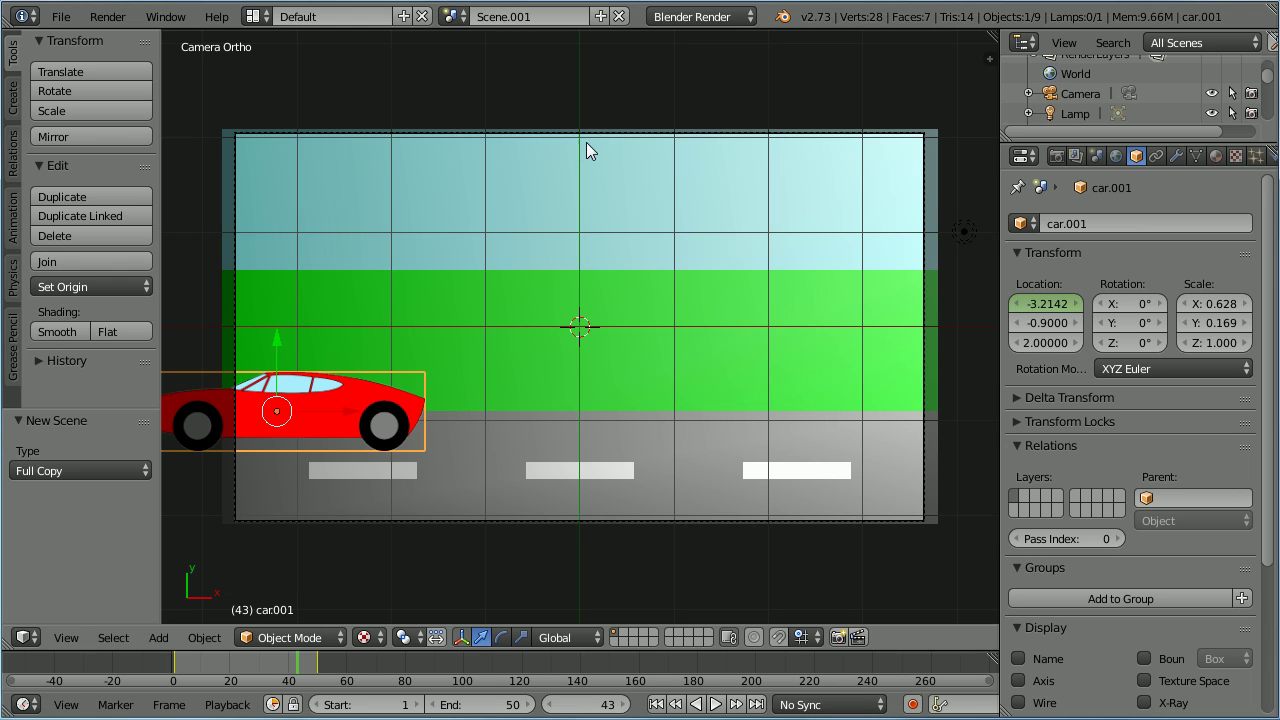
{"action": "double_click", "coordinate": [515, 17]}
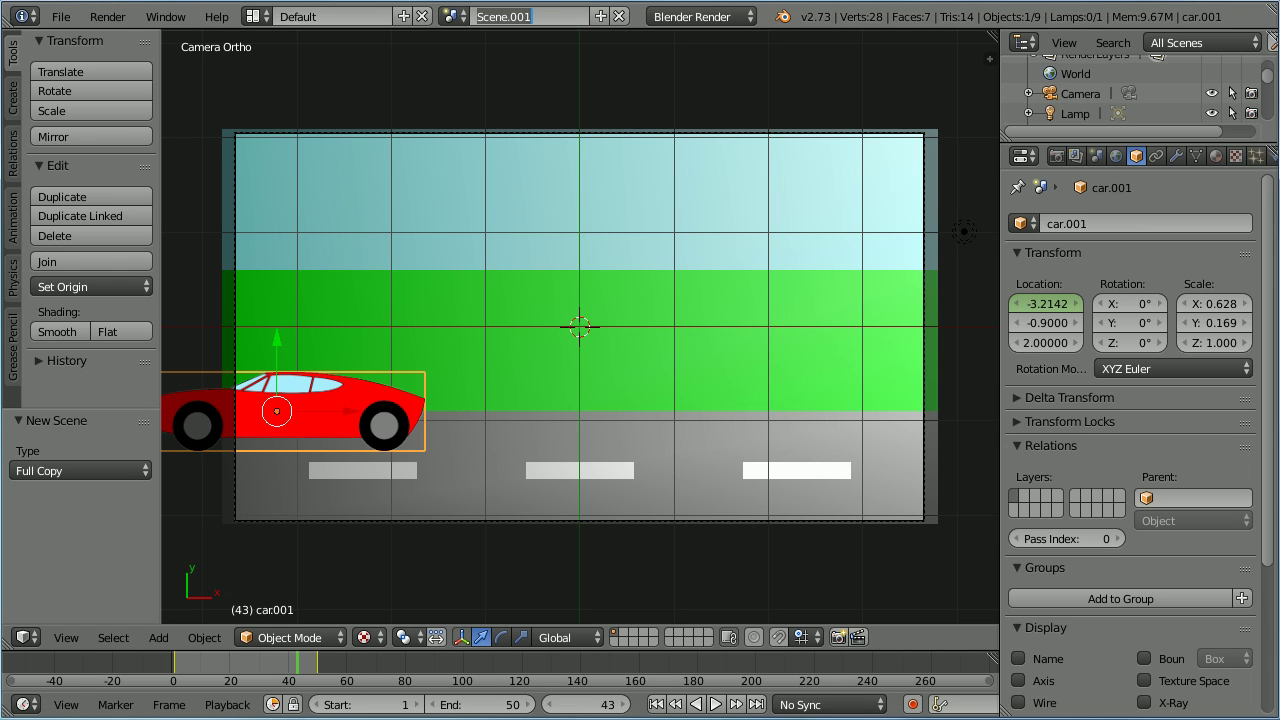
{"action": "type", "text": "2 monkey man"}
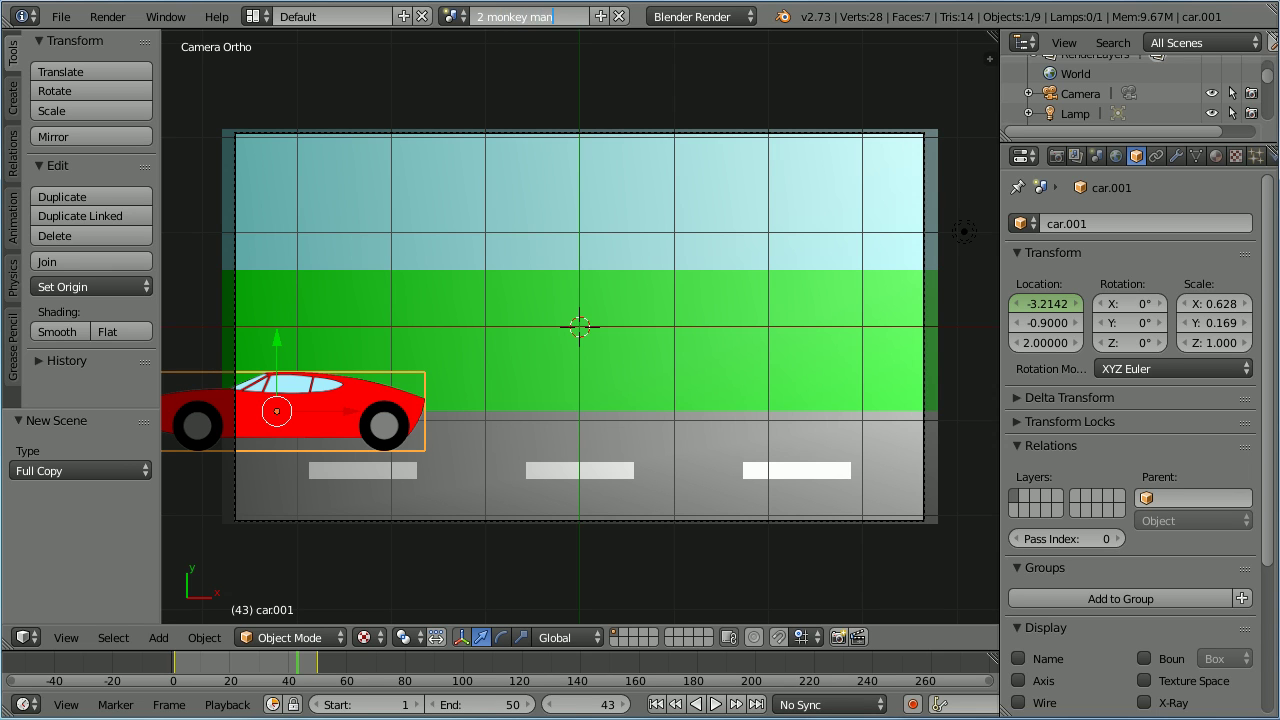
{"action": "key", "text": "Return"}
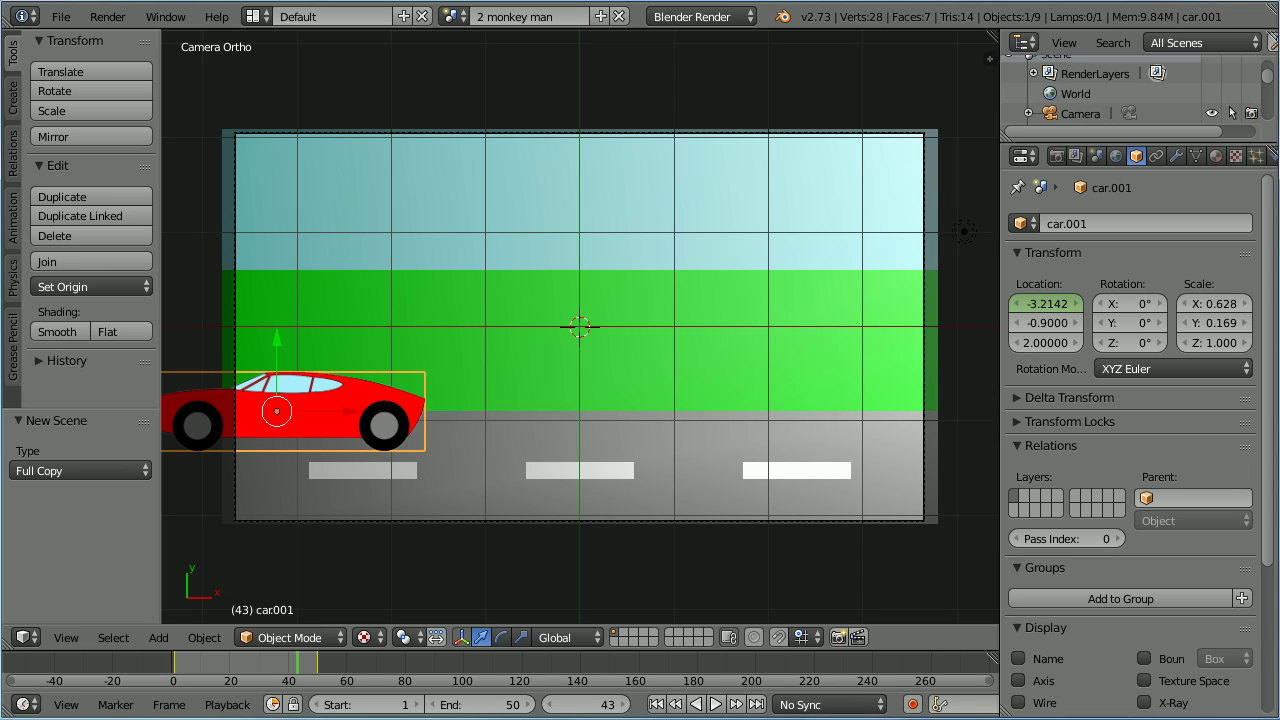
Rename the original scene 'Scene' to '1 Berlin Wall'
{"action": "left_click", "coordinate": [452, 17]}
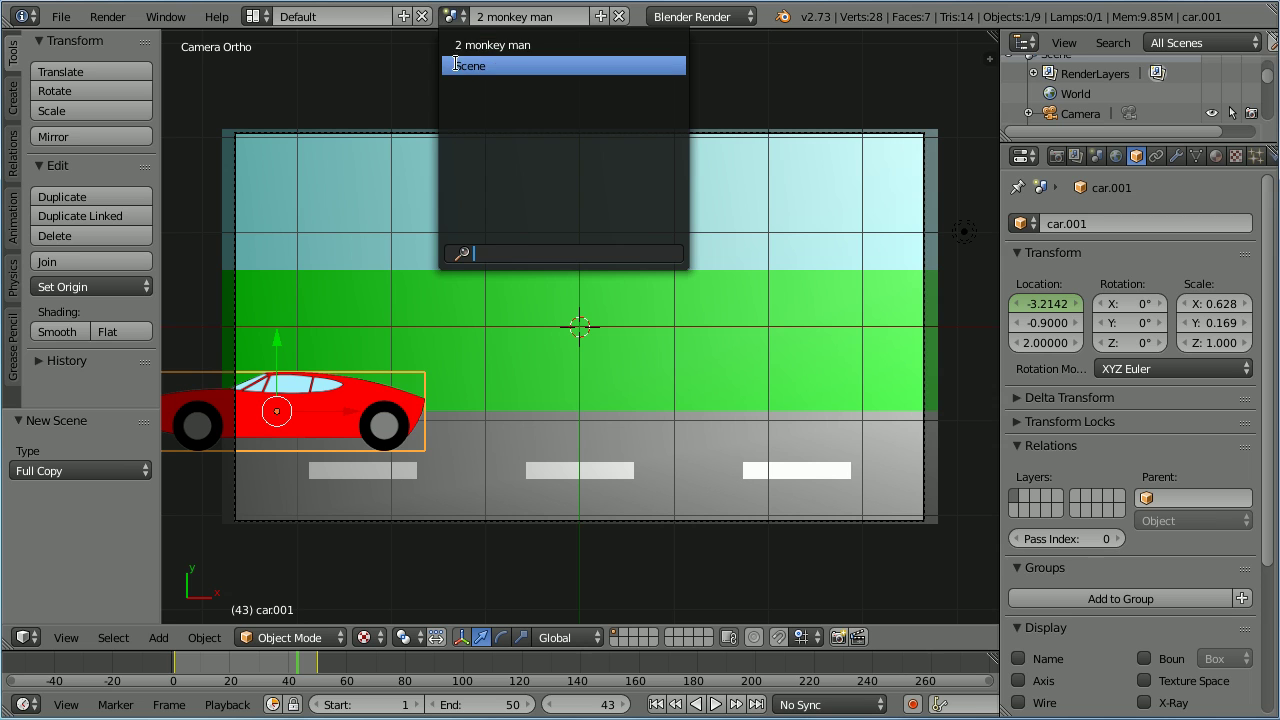
{"action": "left_click", "coordinate": [496, 66]}
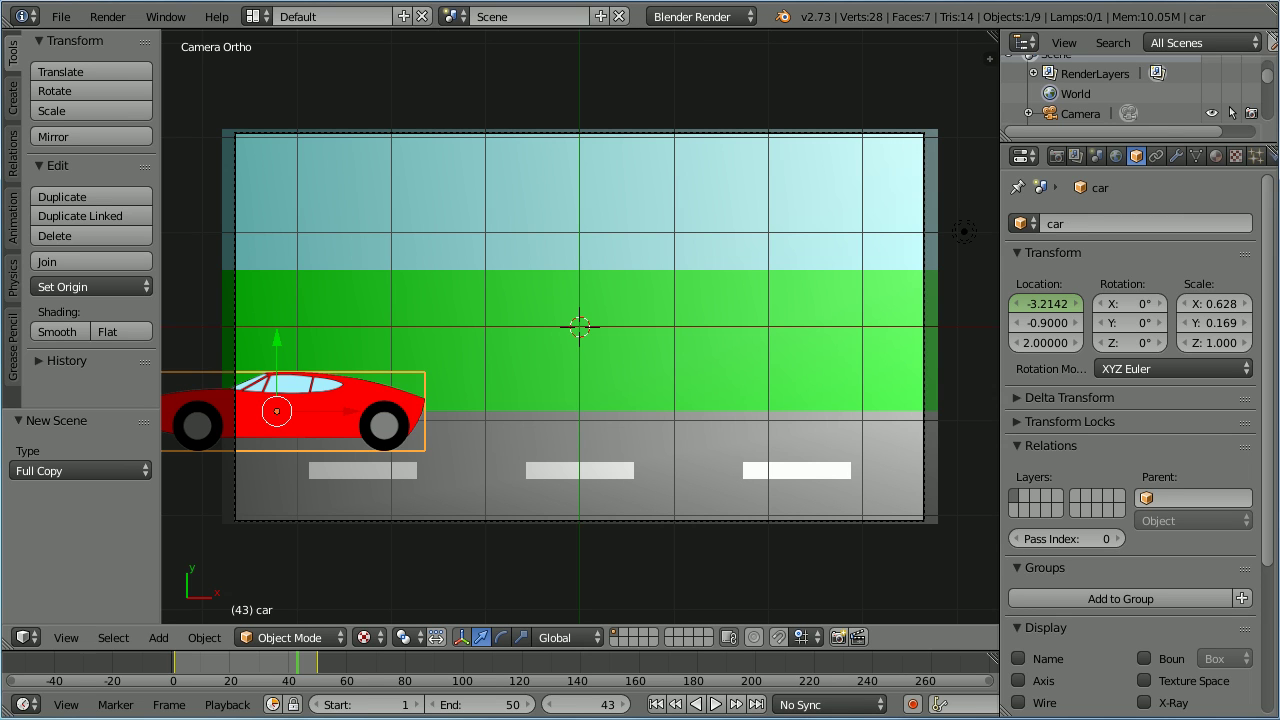
{"action": "left_click", "coordinate": [492, 17]}
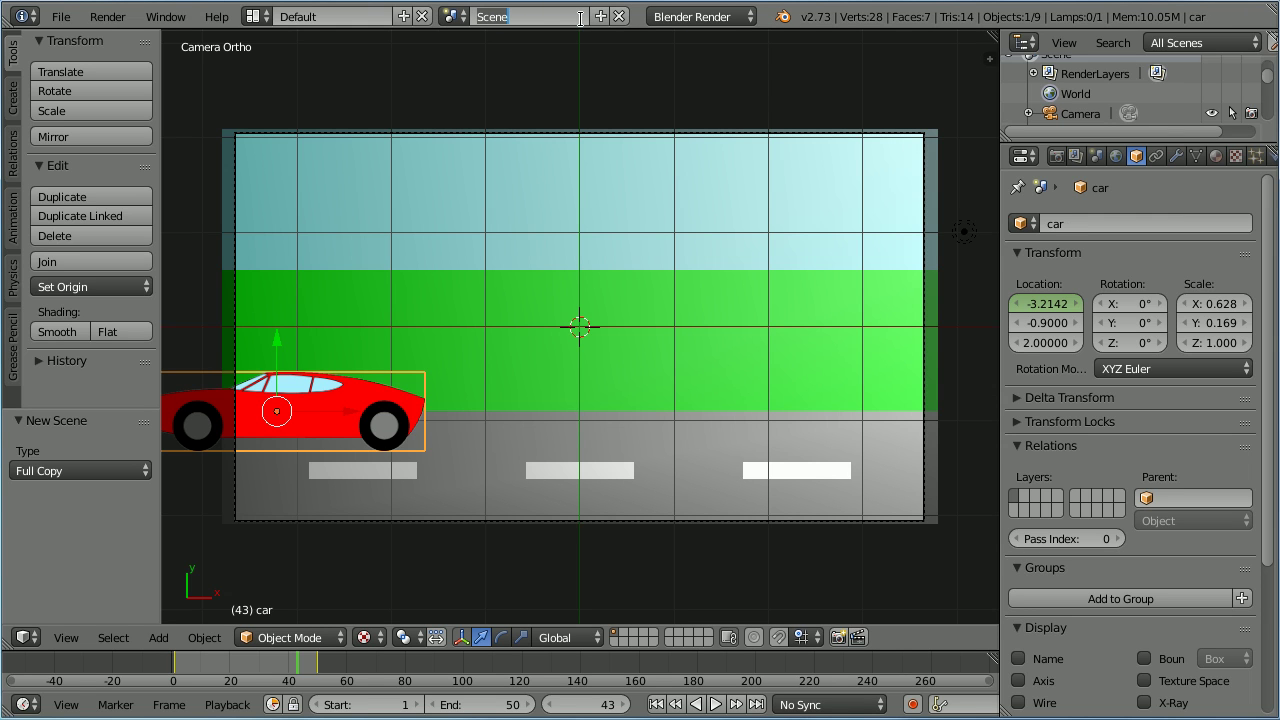
{"action": "type", "text": "1 Berlin Wall"}
{"action": "key", "text": "Return"}
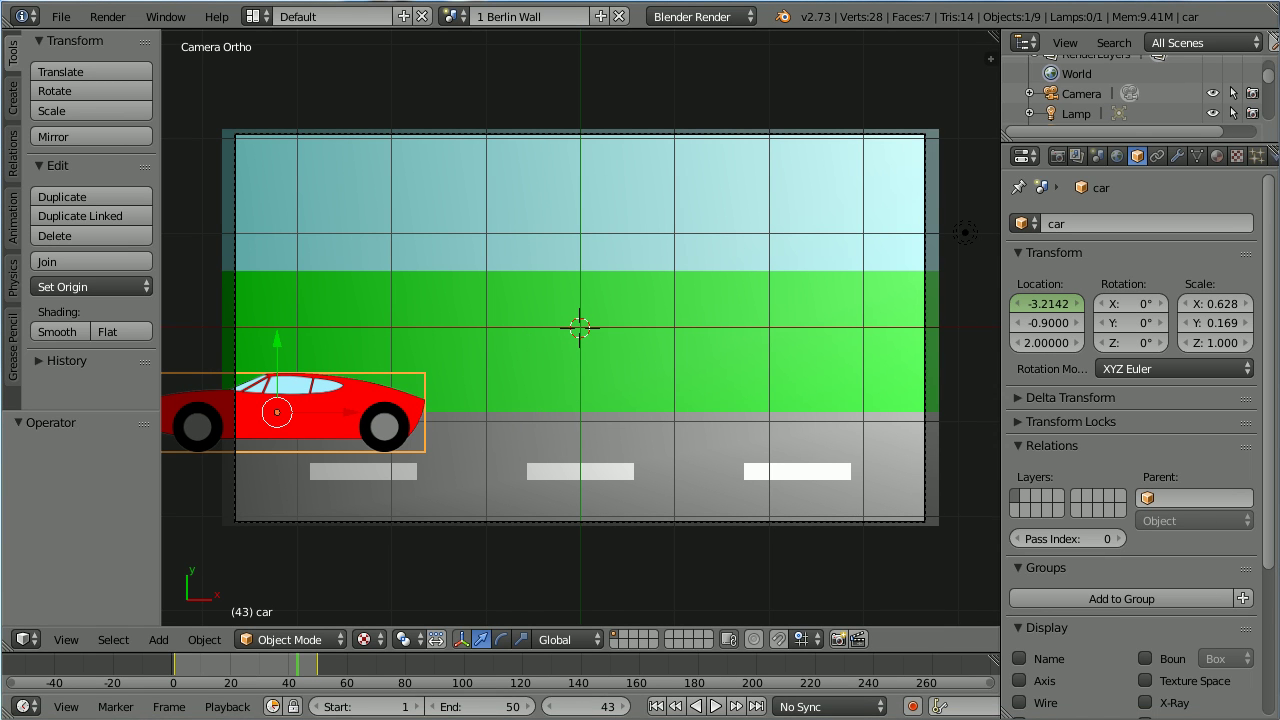
{"action": "left_click", "coordinate": [457, 675]}
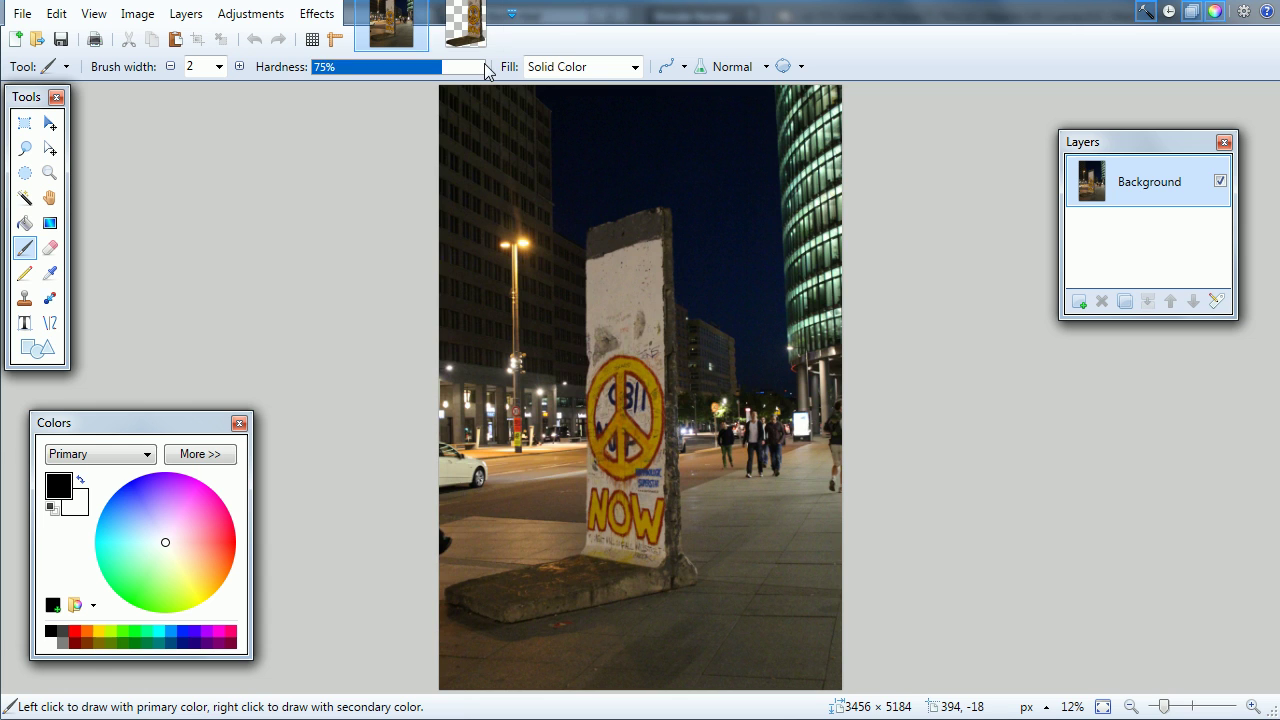
Show the cut-out berlin.png wall image in Paint.NET
{"action": "left_click", "coordinate": [470, 22]}
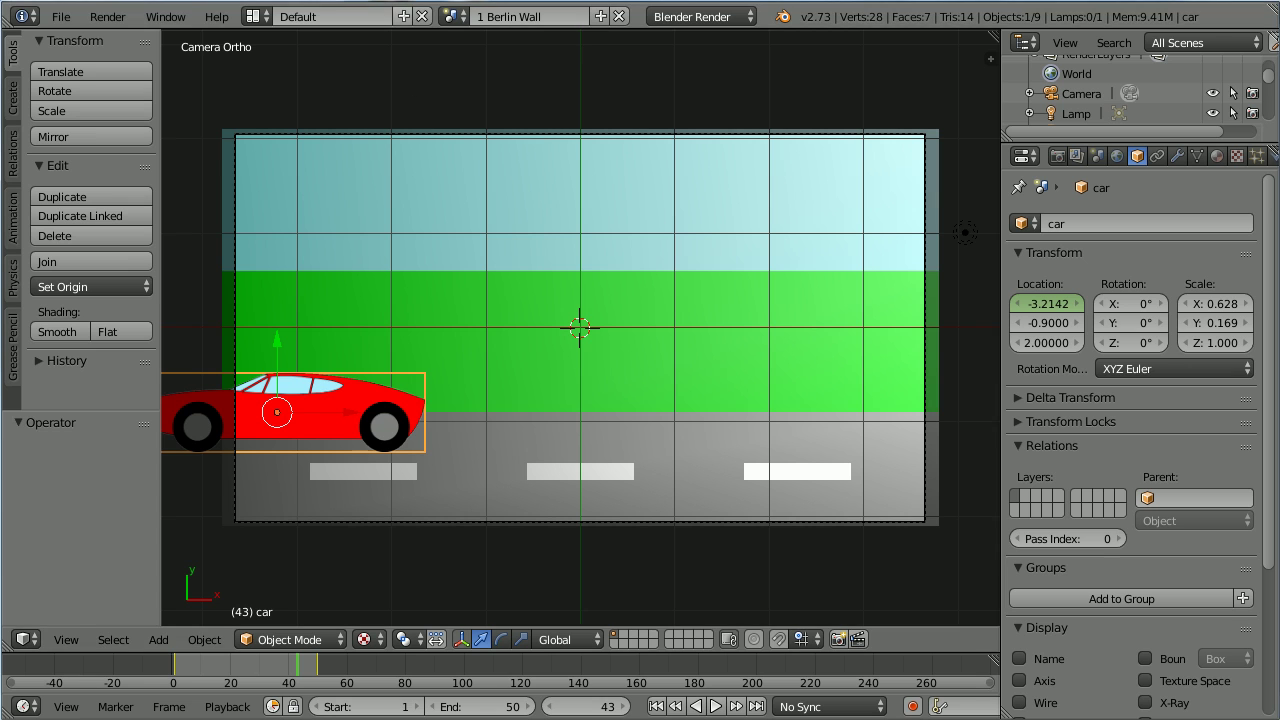
Add a mesh plane to the Berlin Wall scene
{"action": "left_click", "coordinate": [160, 639]}
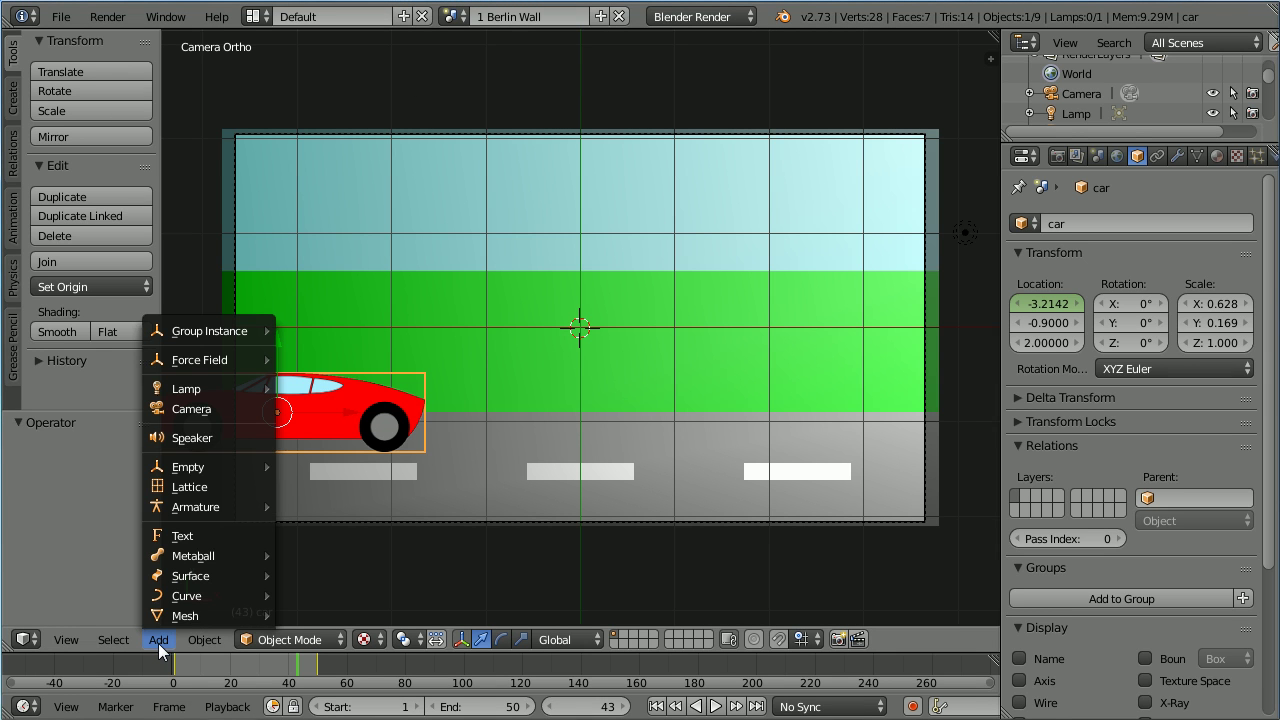
{"action": "mouse_move", "coordinate": [183, 614]}
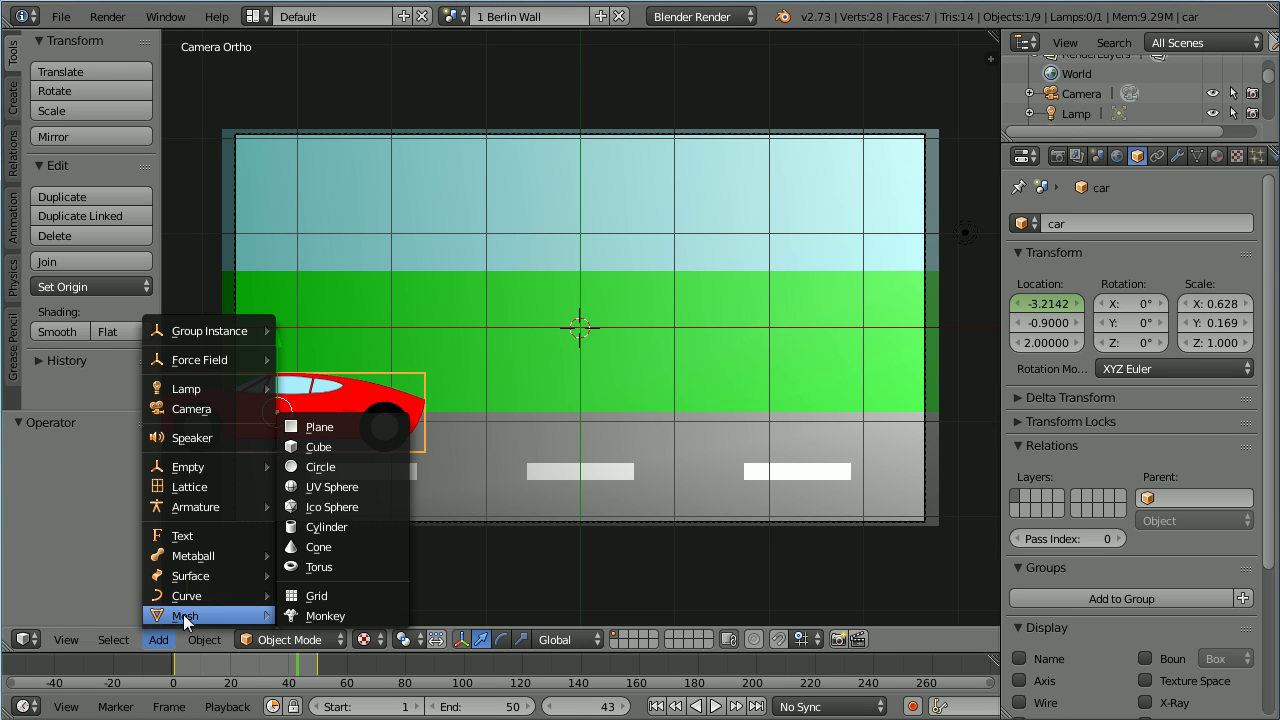
{"action": "left_click", "coordinate": [376, 427]}
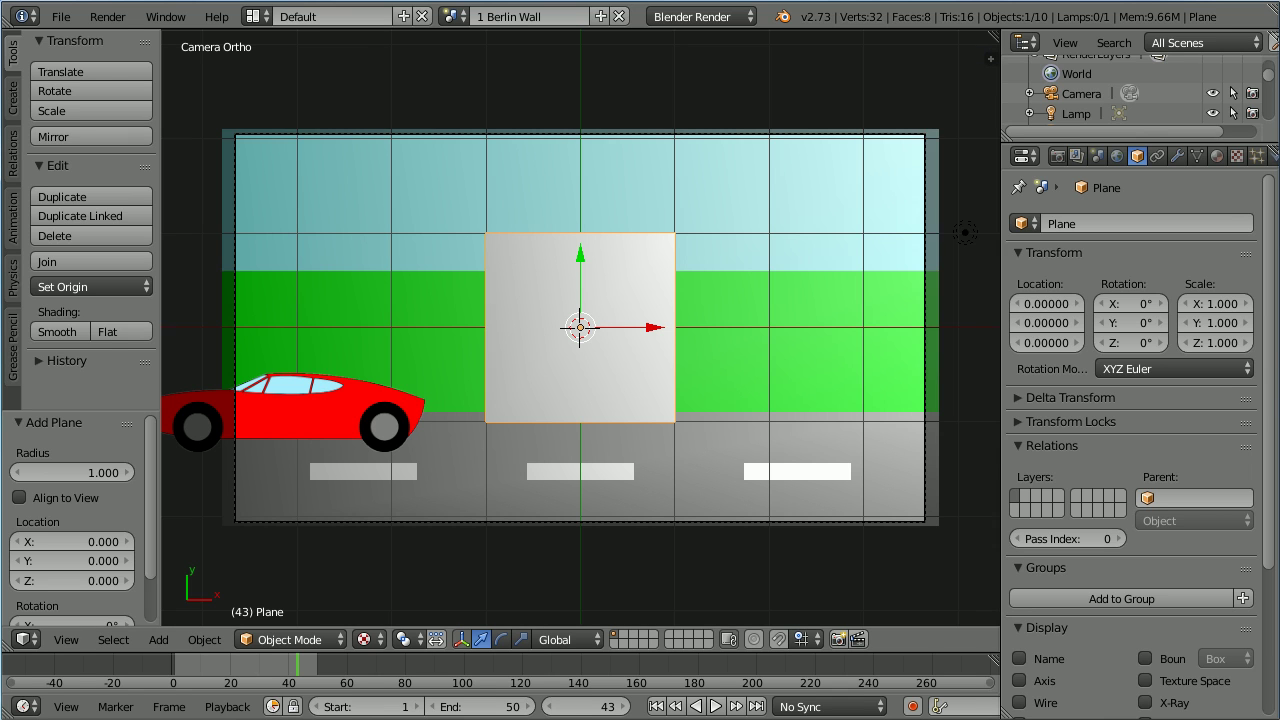
Split the 3D view and load berlin.png into a UV/Image Editor on the right
{"action": "left_click_drag", "start_coordinate": [989, 32], "coordinate": [522, 150]}
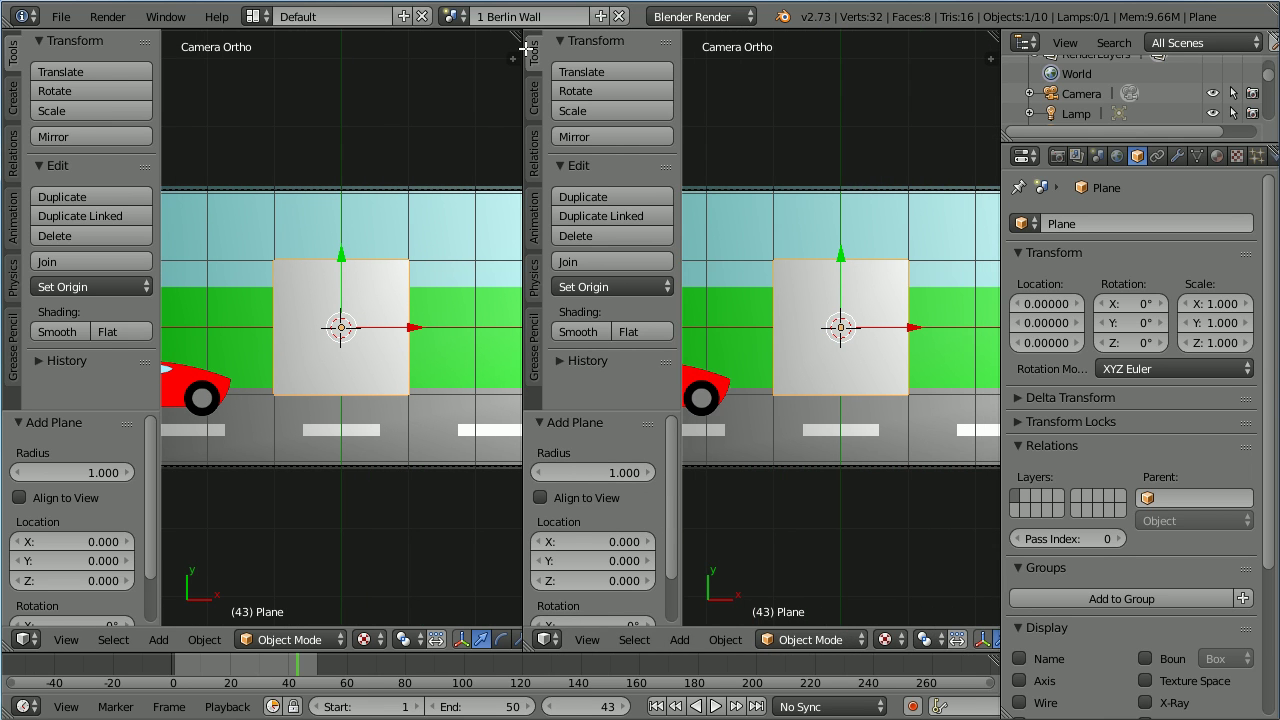
{"action": "left_click", "coordinate": [549, 641]}
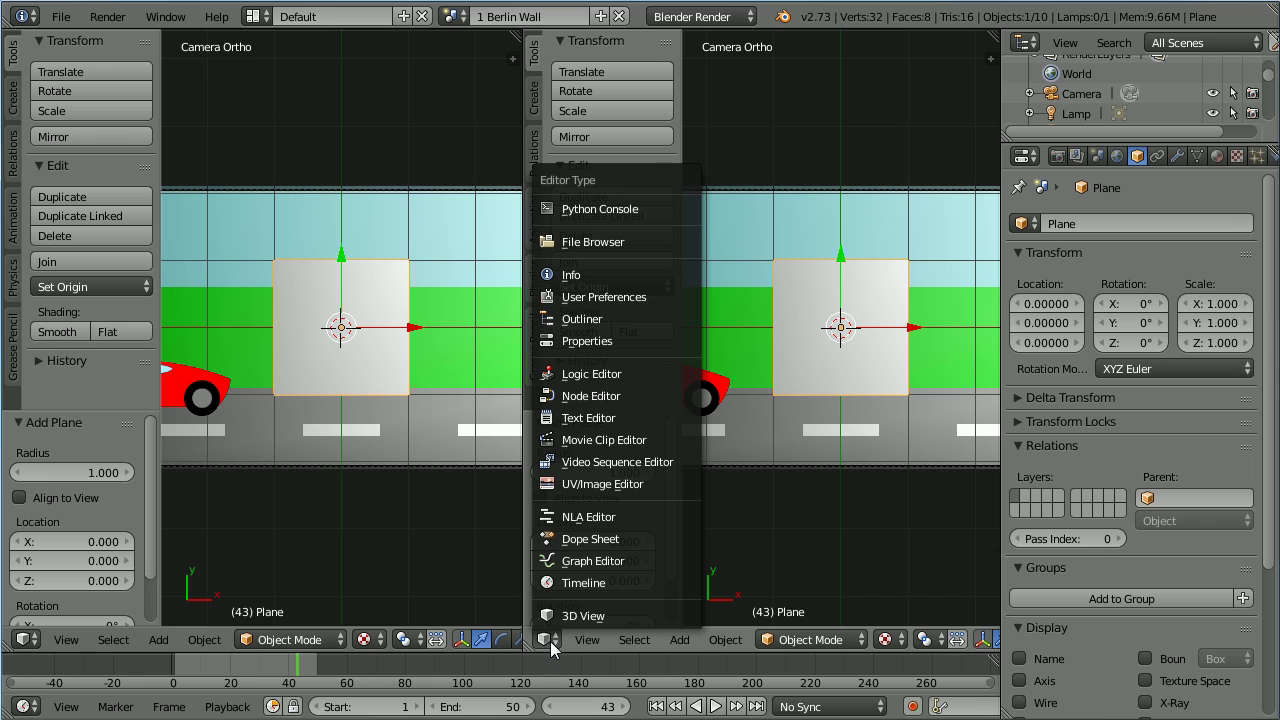
{"action": "left_click", "coordinate": [645, 484]}
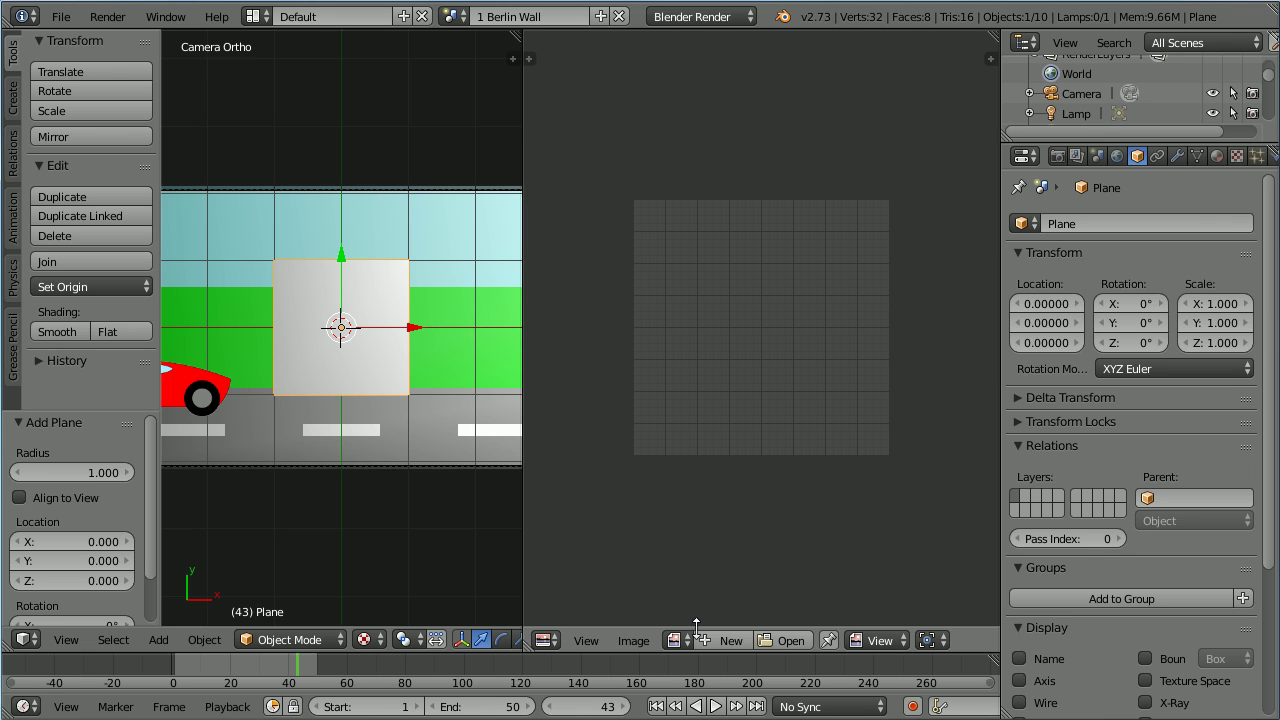
{"action": "left_click", "coordinate": [789, 641]}
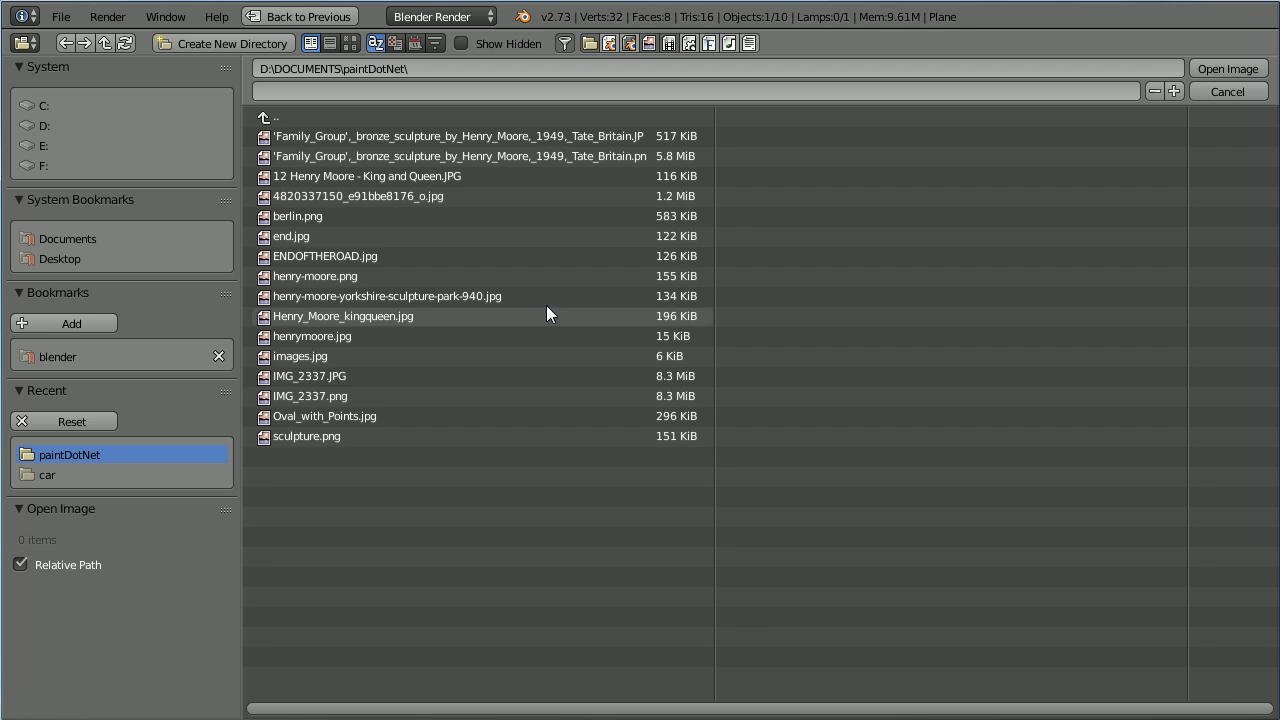
{"action": "left_click", "coordinate": [296, 216]}
{"action": "left_click", "coordinate": [1208, 68]}
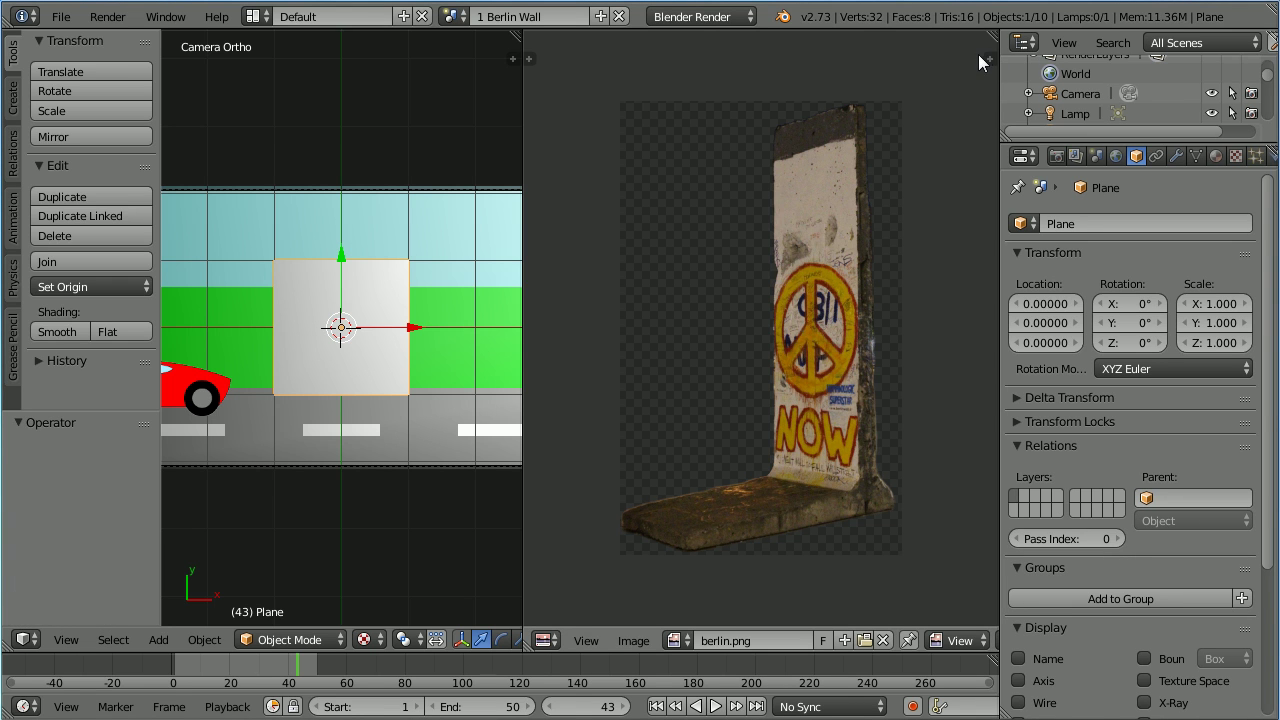
Set the wall plane's Scale X to 0.563 and Scale Y to 0.907
{"action": "key", "text": "n"}
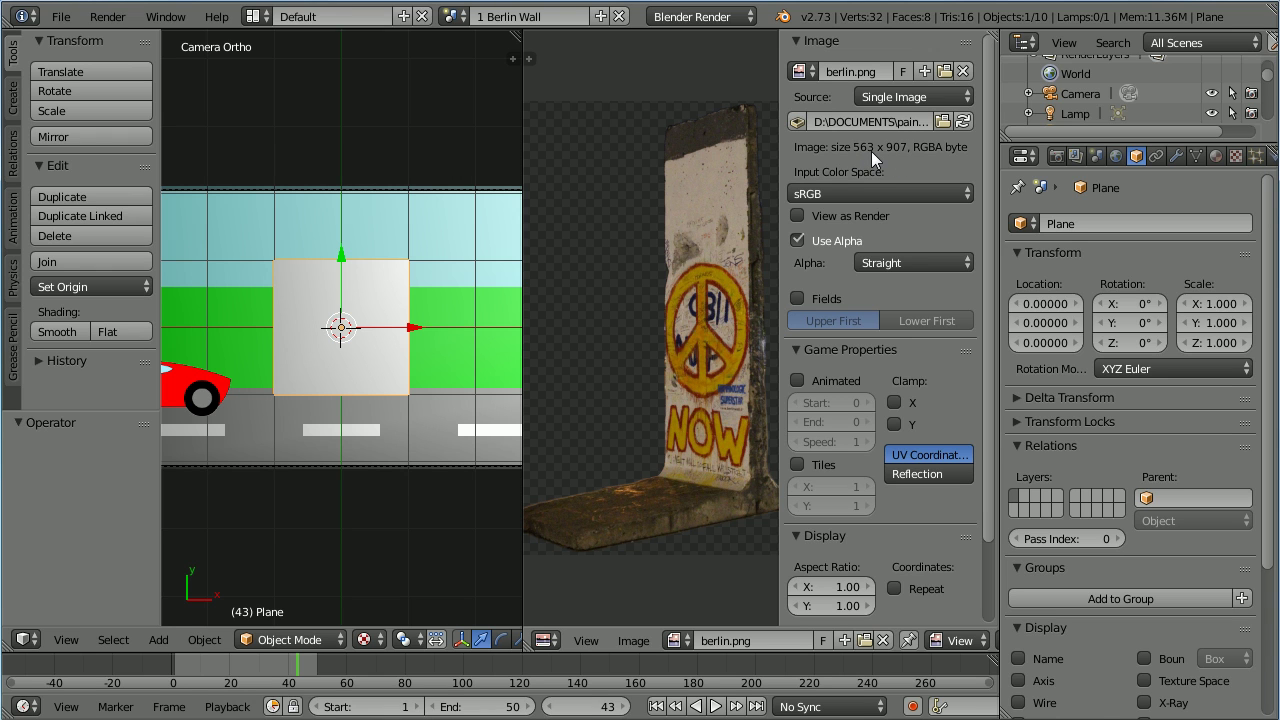
{"action": "left_click", "coordinate": [1216, 304]}
{"action": "key", "text": "BackSpace"}
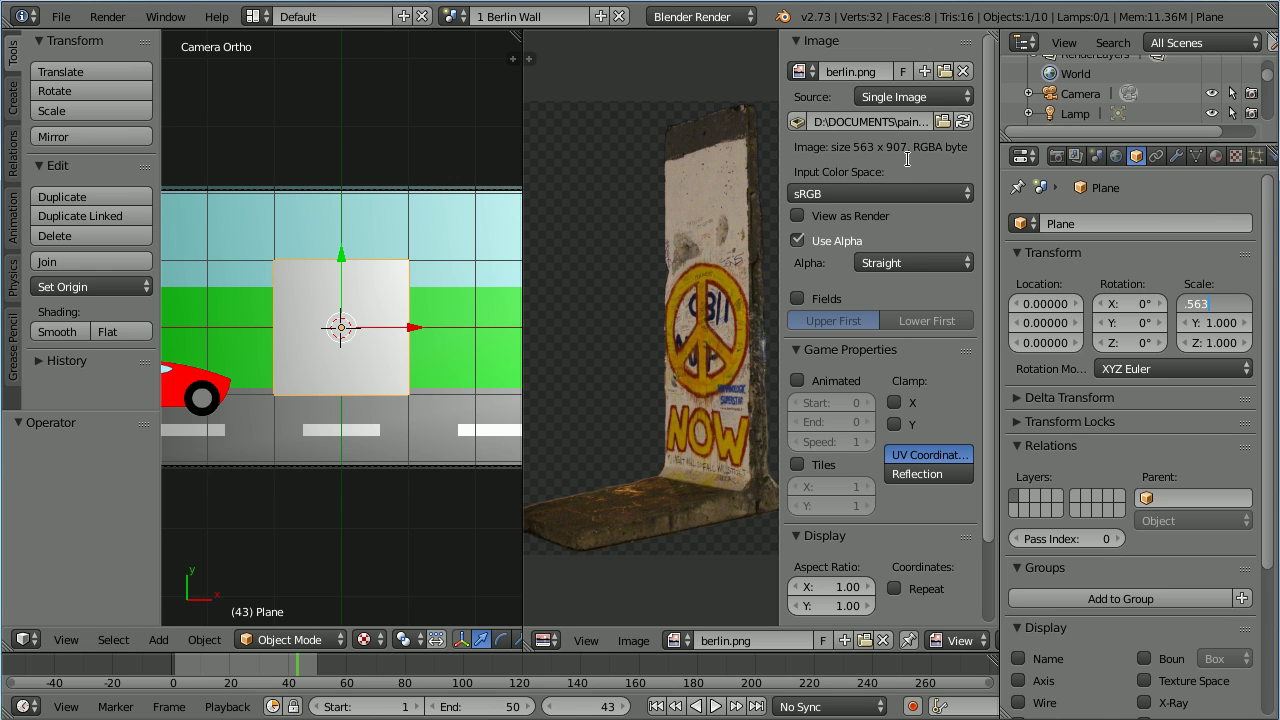
{"action": "key", "text": "Return"}
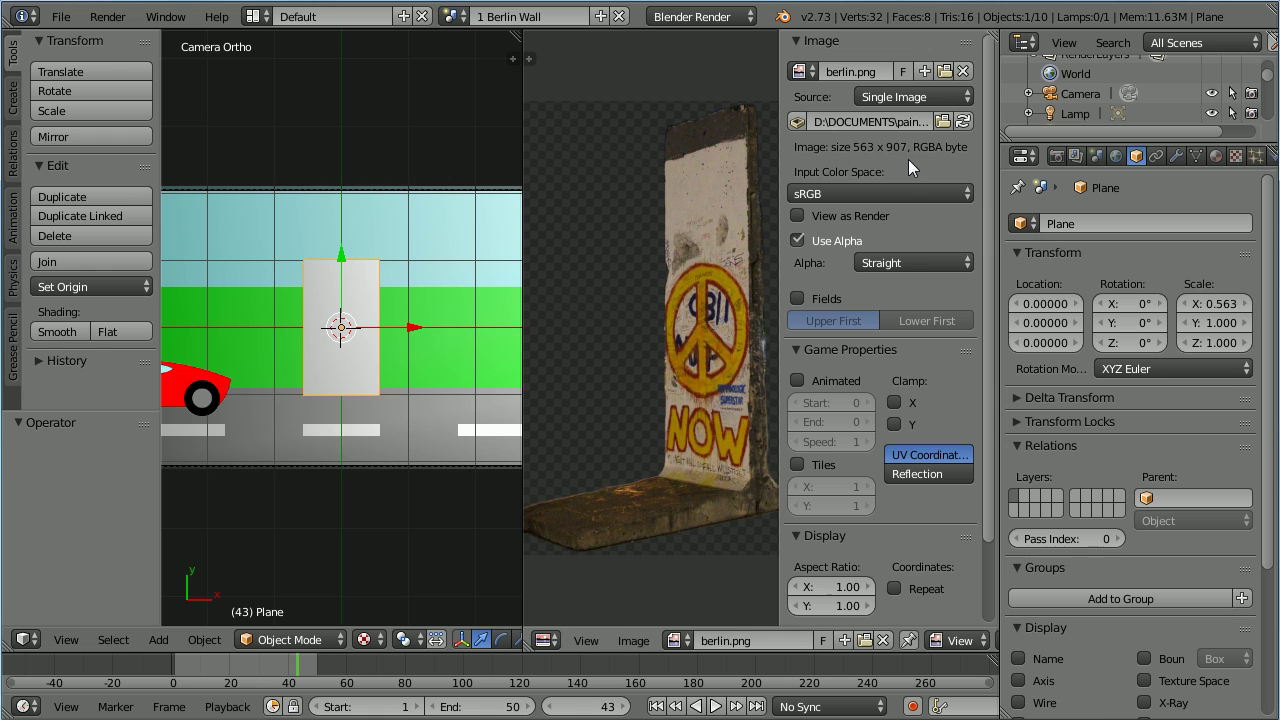
{"action": "left_click", "coordinate": [1211, 326]}
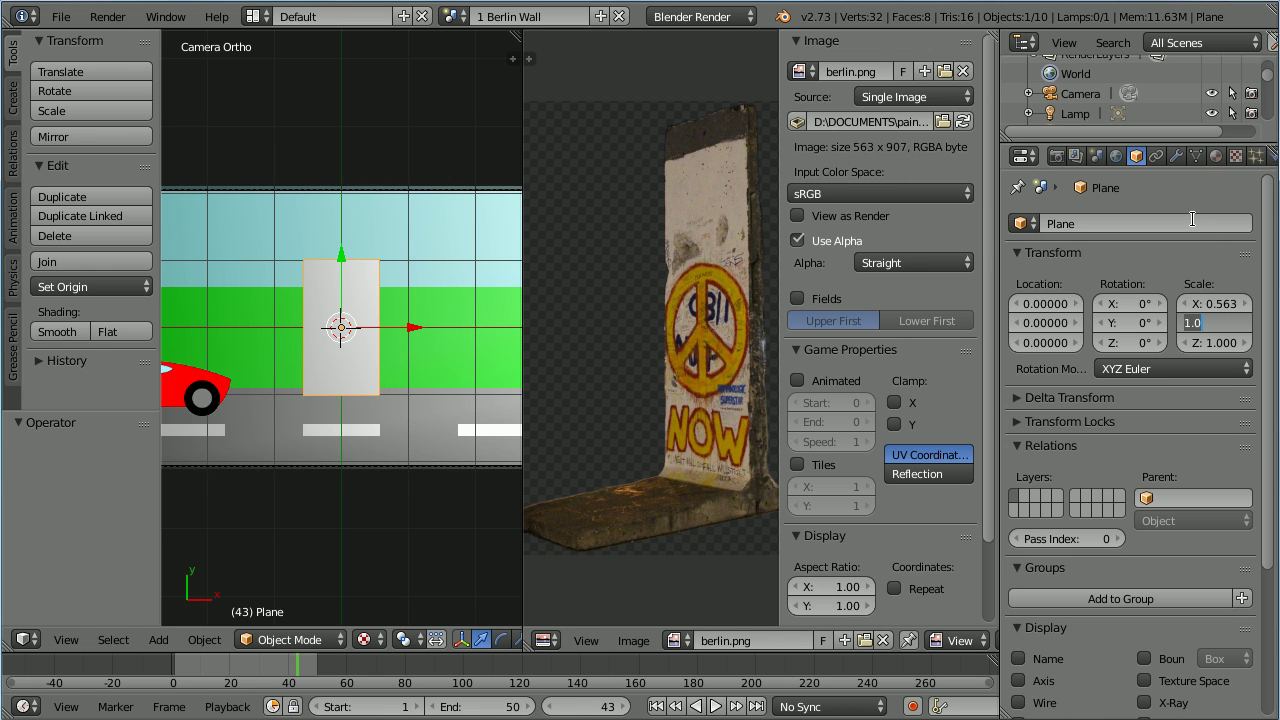
{"action": "key", "text": "BackSpace"}
{"action": "key", "text": "Return"}
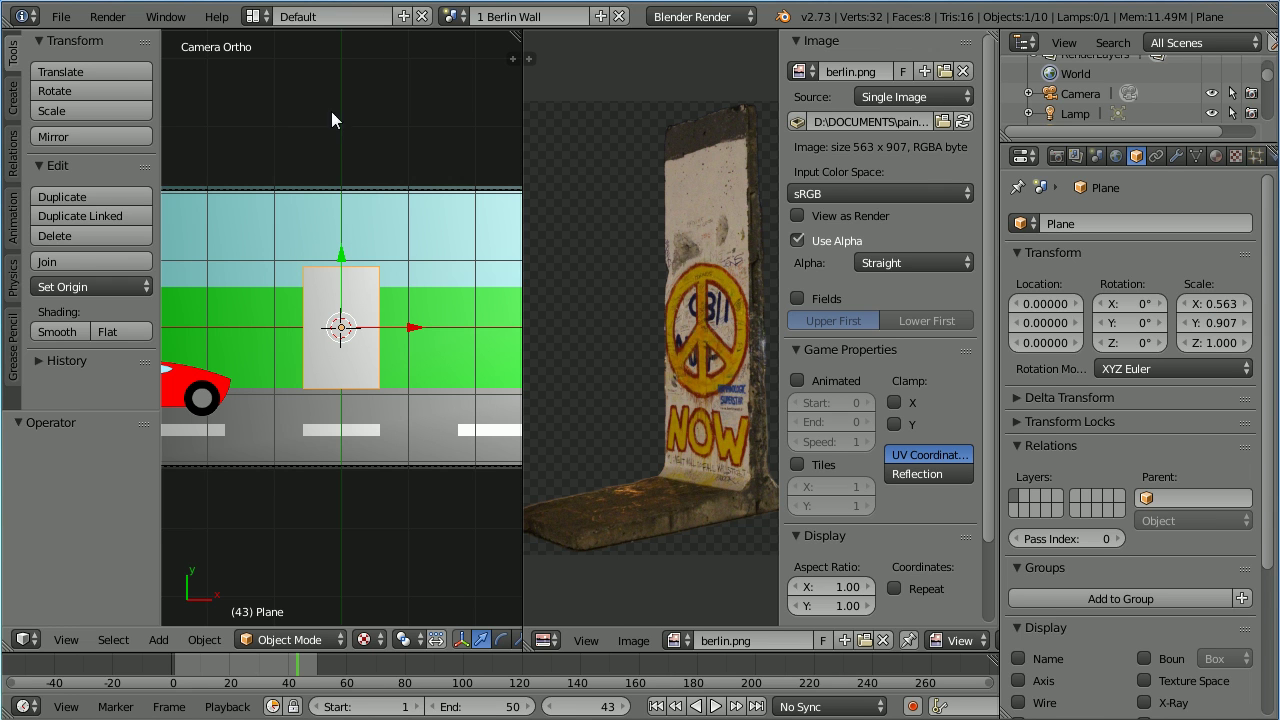
{"action": "left_click", "coordinate": [284, 643]}
UV-unwrap the plane in Edit Mode onto the wall image
{"action": "left_click", "coordinate": [262, 595]}
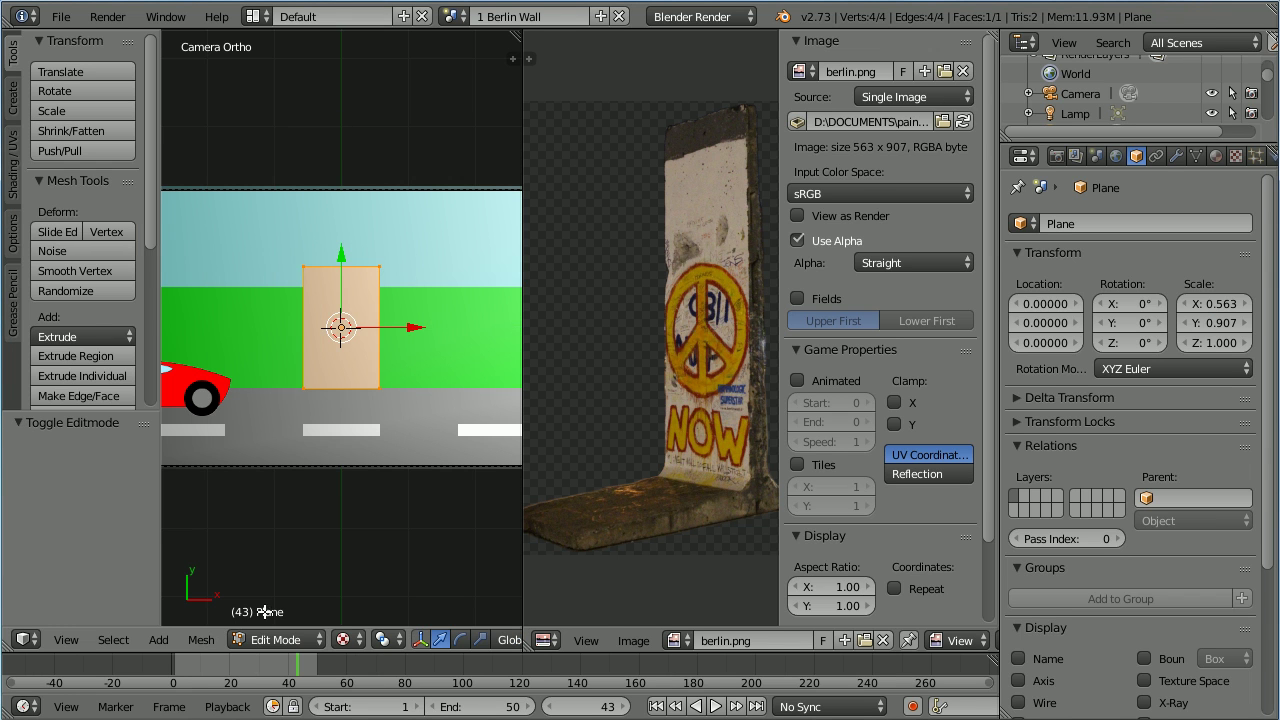
{"action": "left_click", "coordinate": [202, 642]}
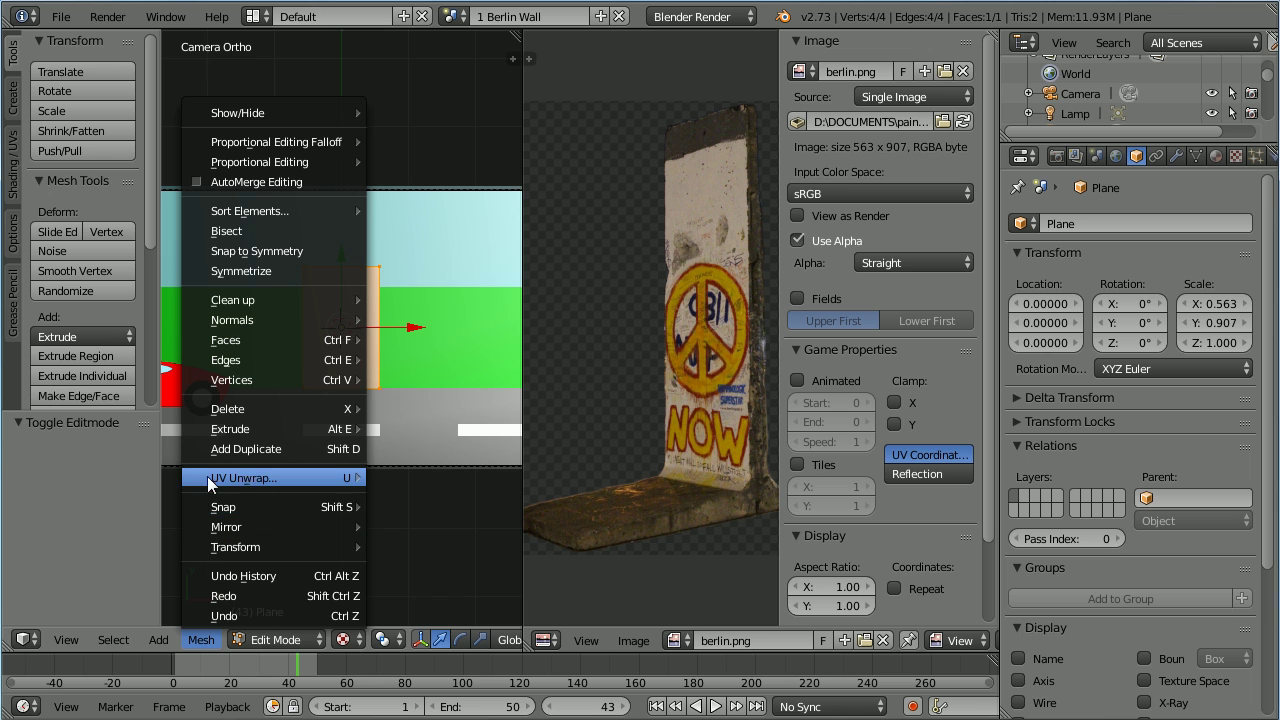
{"action": "mouse_move", "coordinate": [308, 477]}
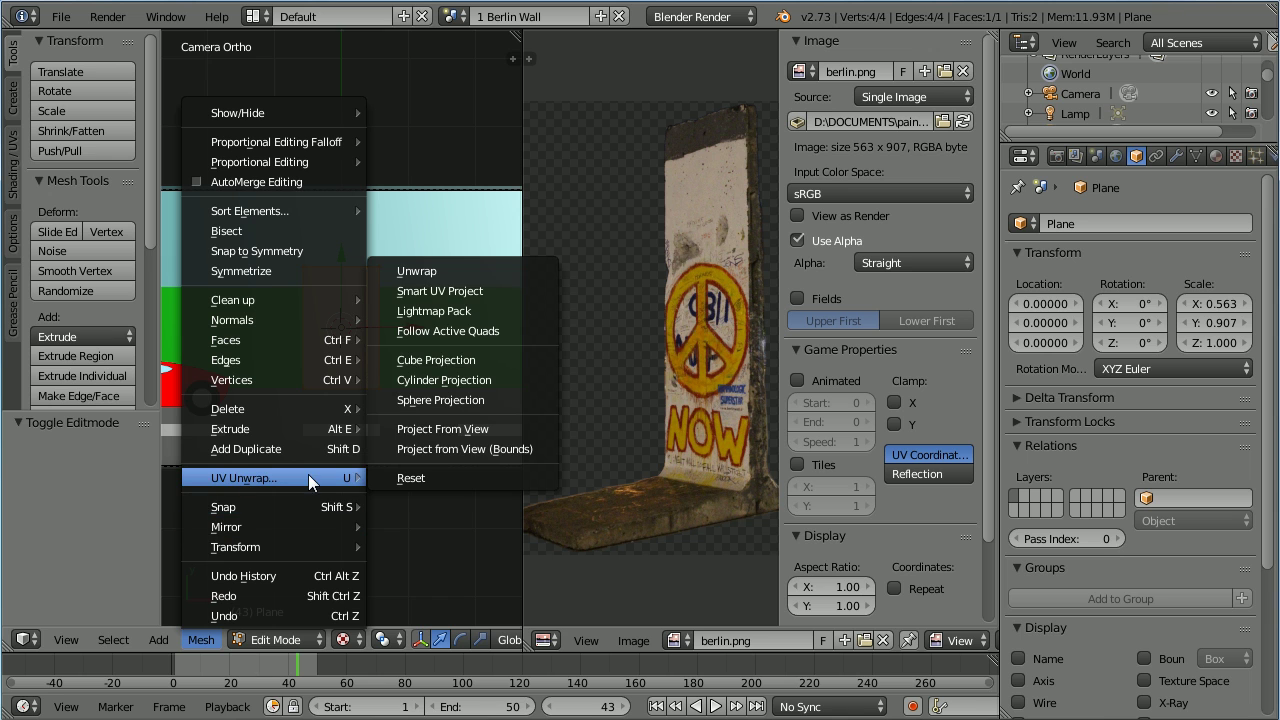
{"action": "left_click", "coordinate": [510, 270]}
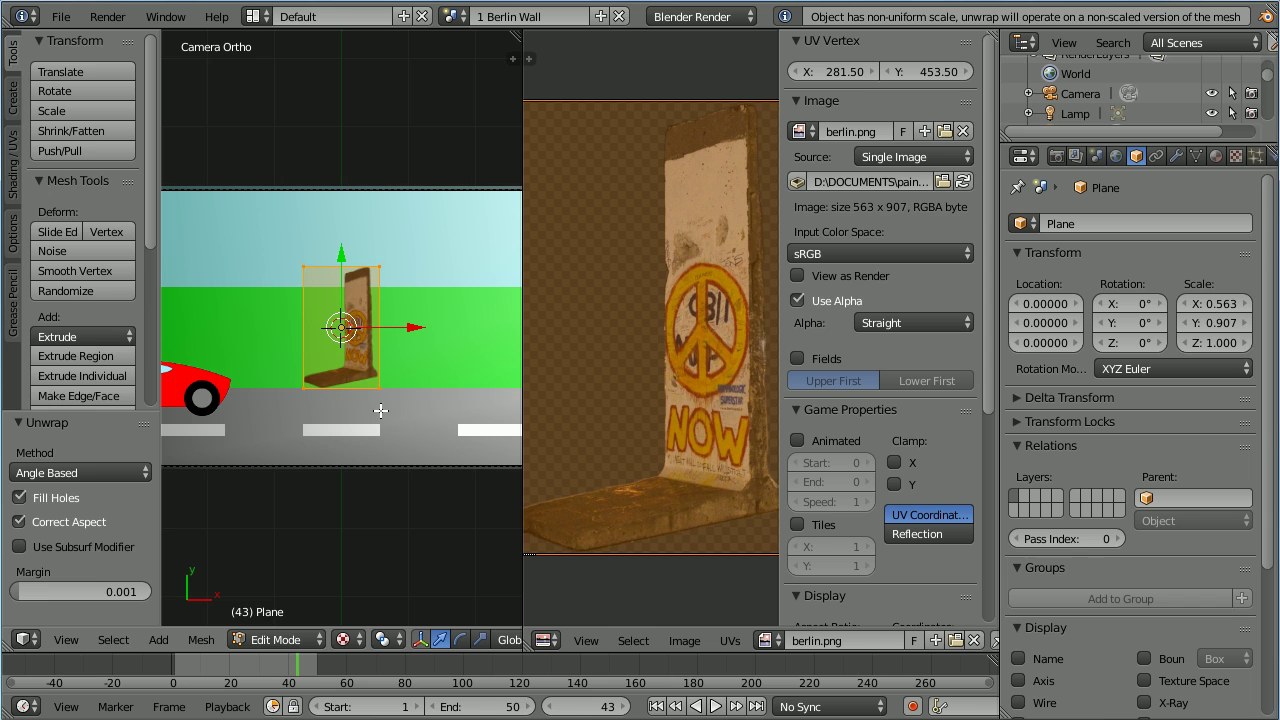
Test-render the unwrapped wall and create a new material for the plane
{"action": "key", "text": "F12"}
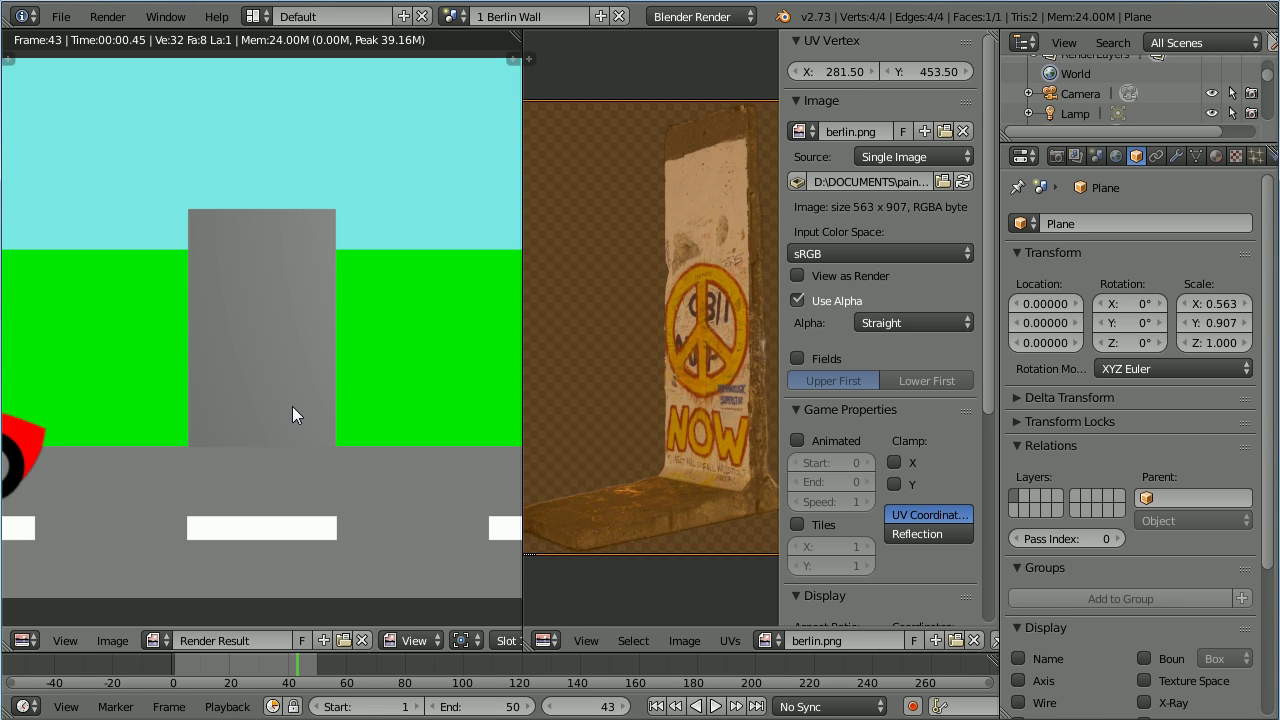
{"action": "key", "text": "Escape"}
{"action": "key", "text": "Tab"}
{"action": "key", "text": "Tab"}
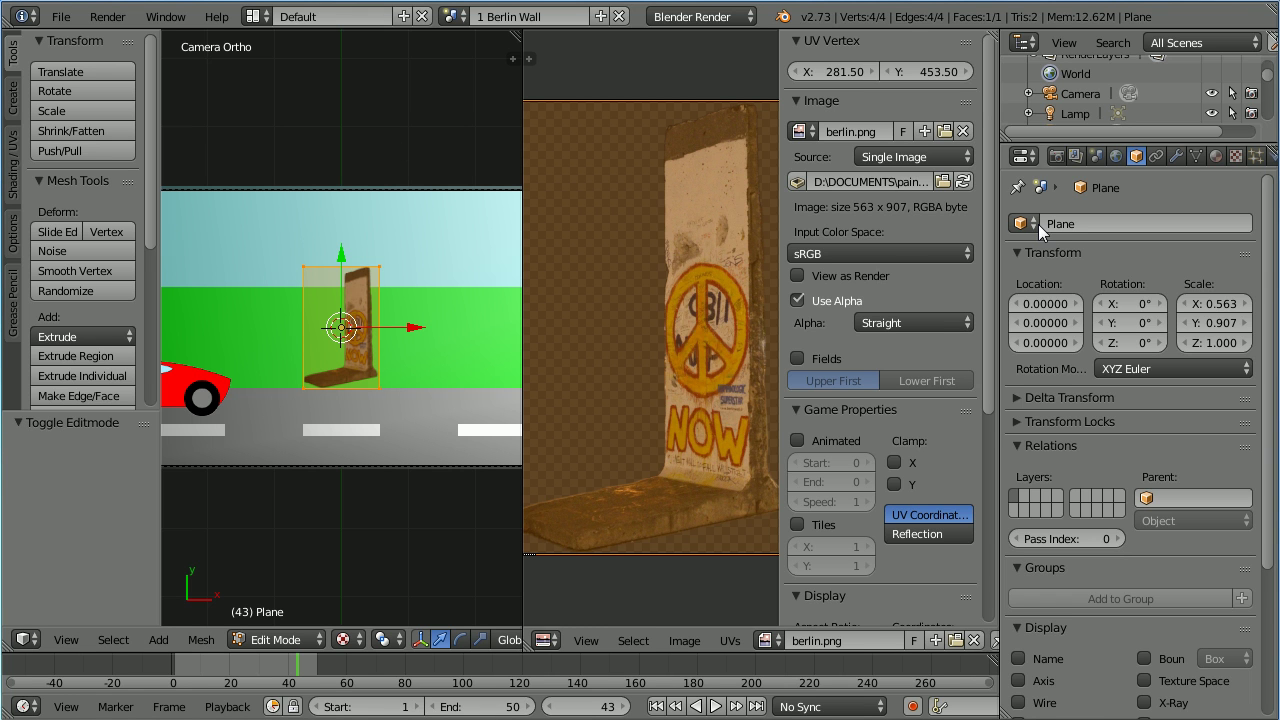
{"action": "left_click", "coordinate": [1217, 158]}
{"action": "left_click", "coordinate": [1066, 315]}
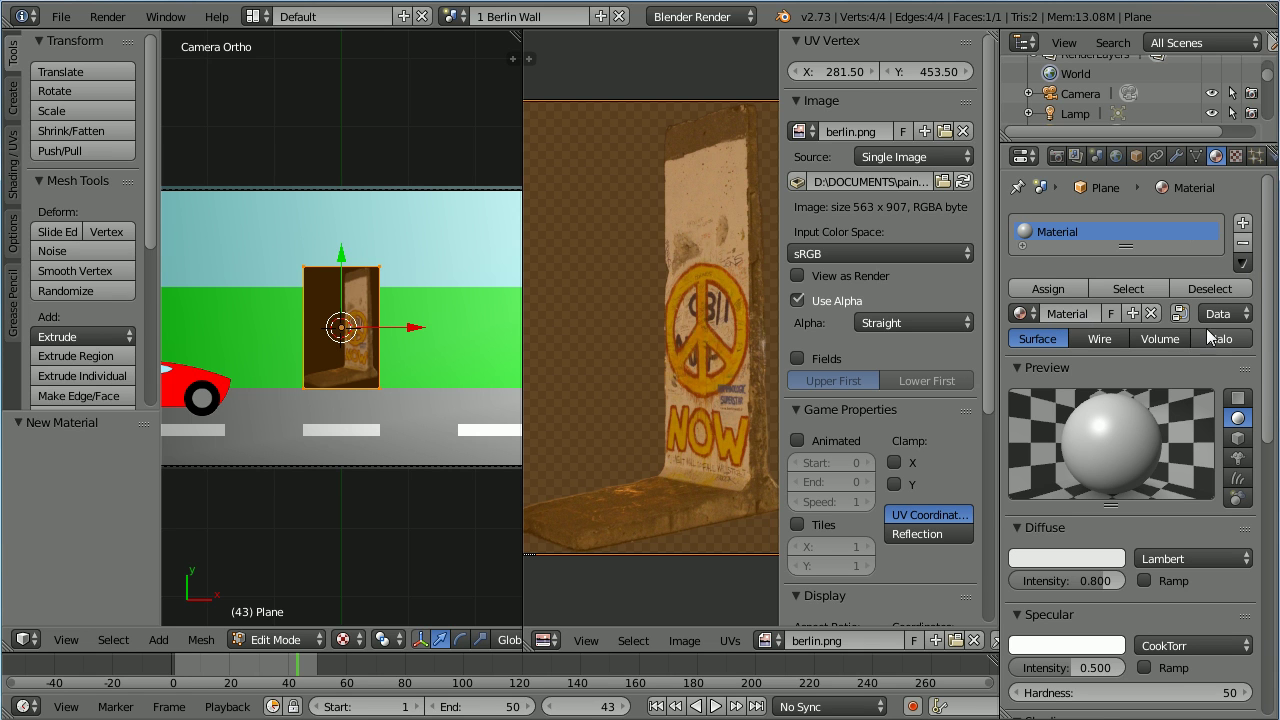
Enable transparency on the wall material and set its Alpha to 0
{"action": "scroll", "coordinate": [1240, 400], "scroll_direction": "down", "scroll_amount": 10}
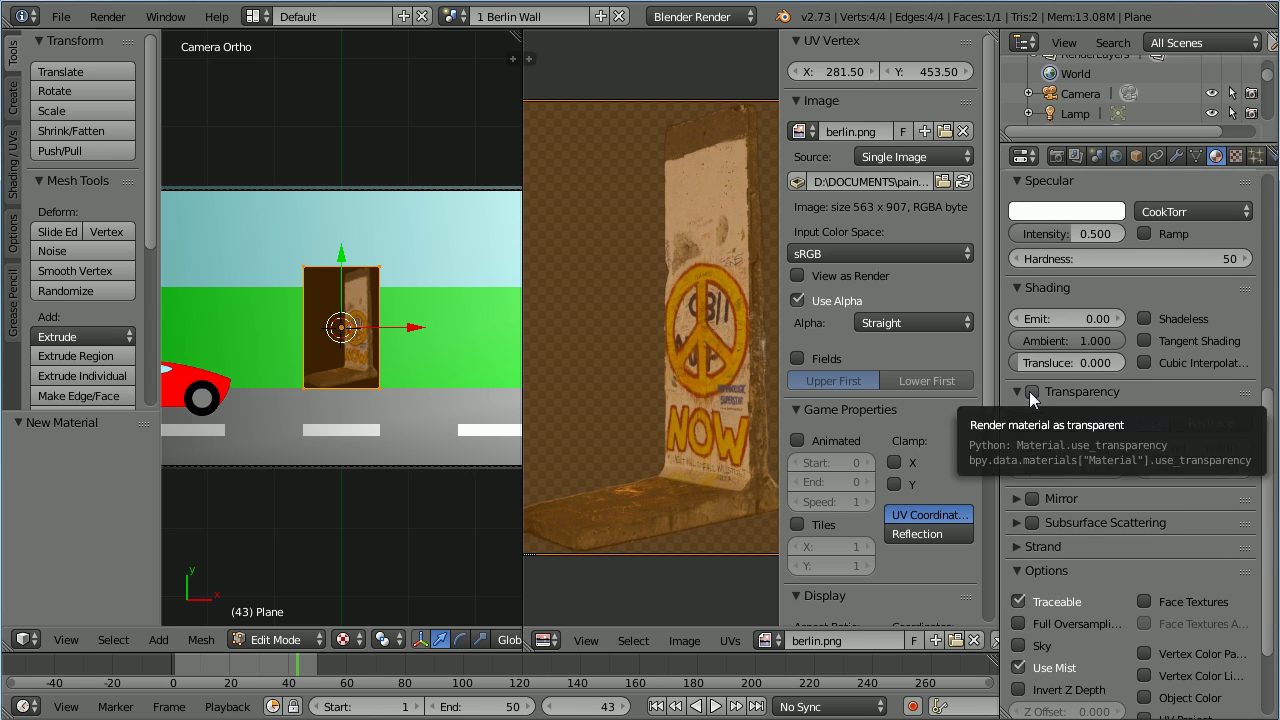
{"action": "left_click", "coordinate": [1031, 391]}
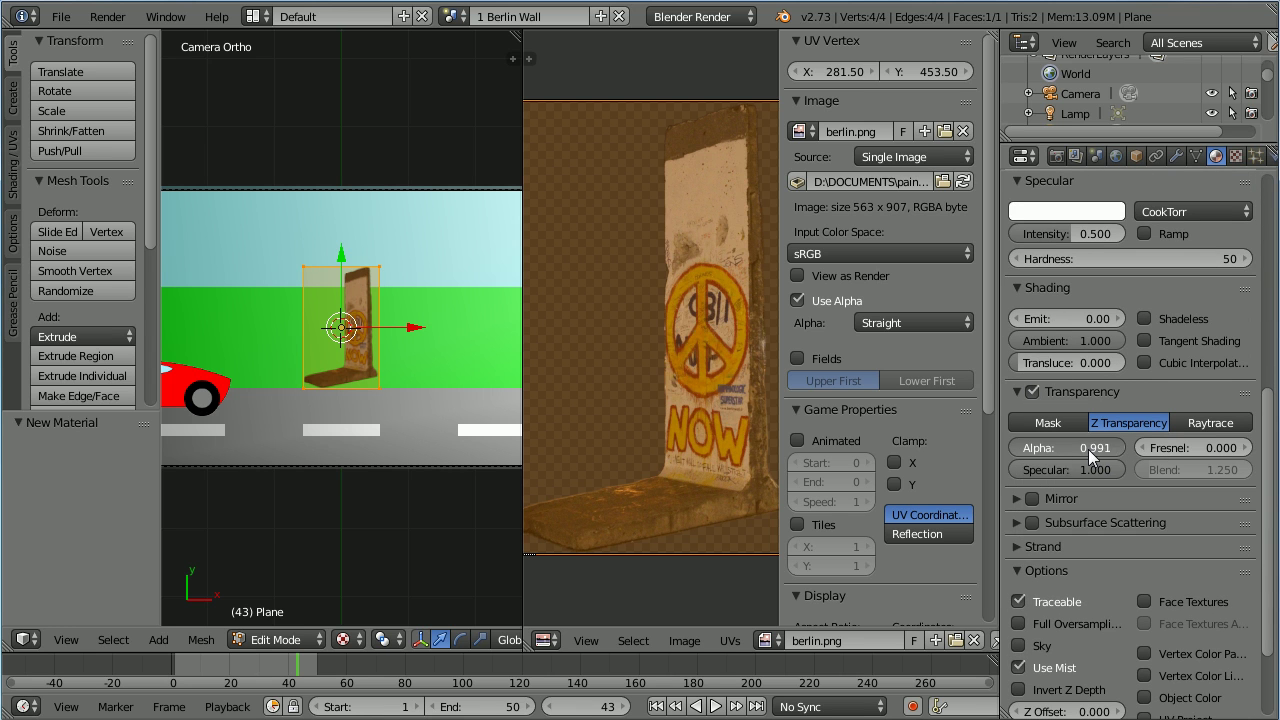
{"action": "left_click_drag", "start_coordinate": [1094, 449], "coordinate": [1017, 448]}
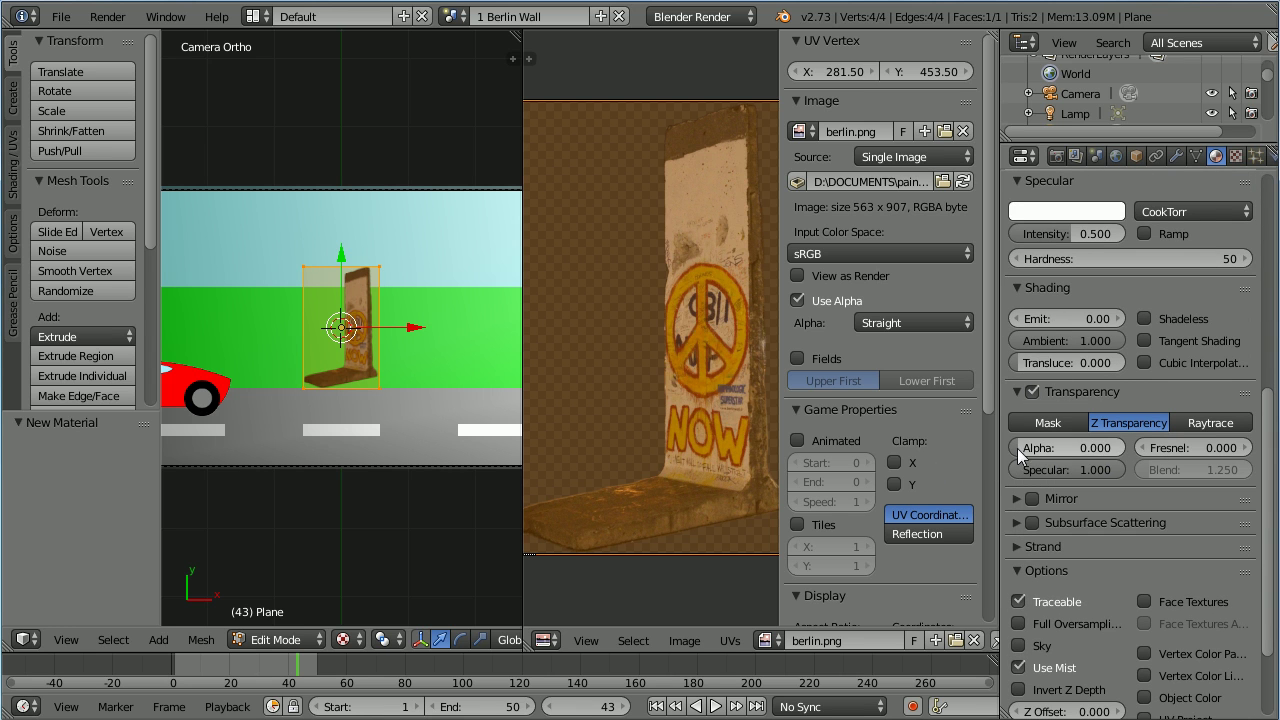
Add a new image texture to the material using berlin.png
{"action": "left_click", "coordinate": [1236, 157]}
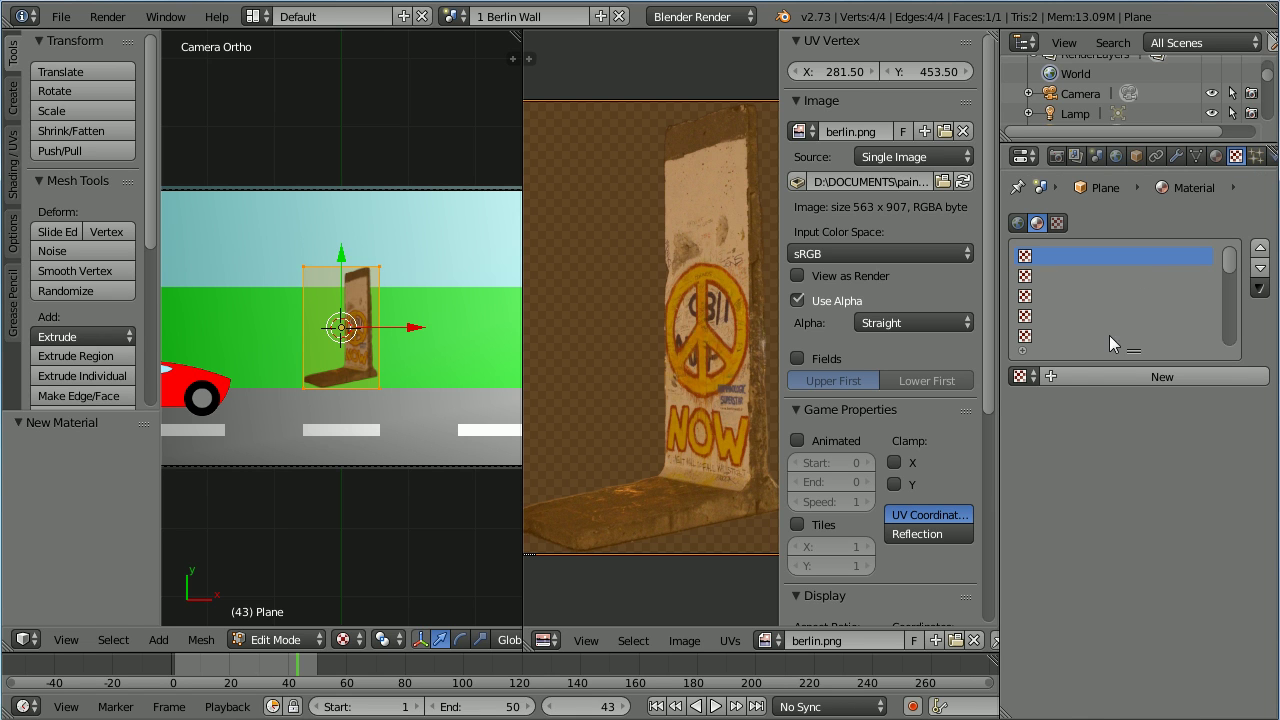
{"action": "left_click", "coordinate": [1052, 377]}
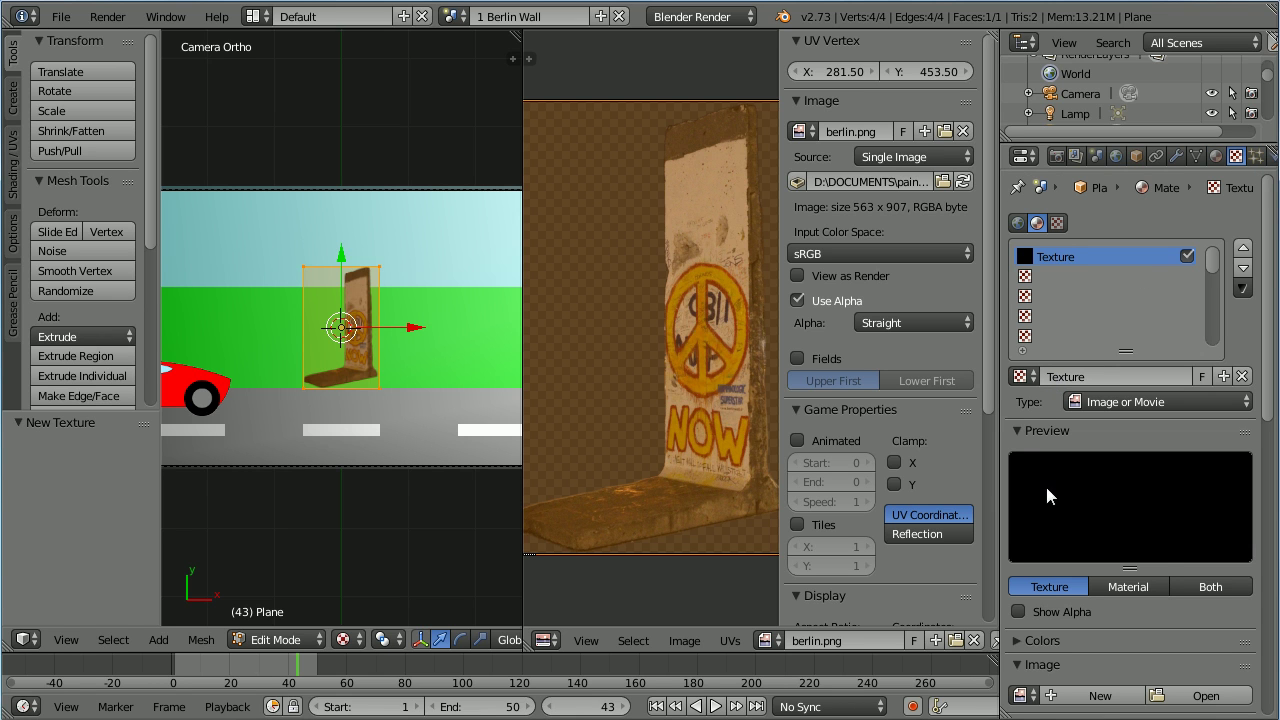
{"action": "left_click", "coordinate": [1210, 587]}
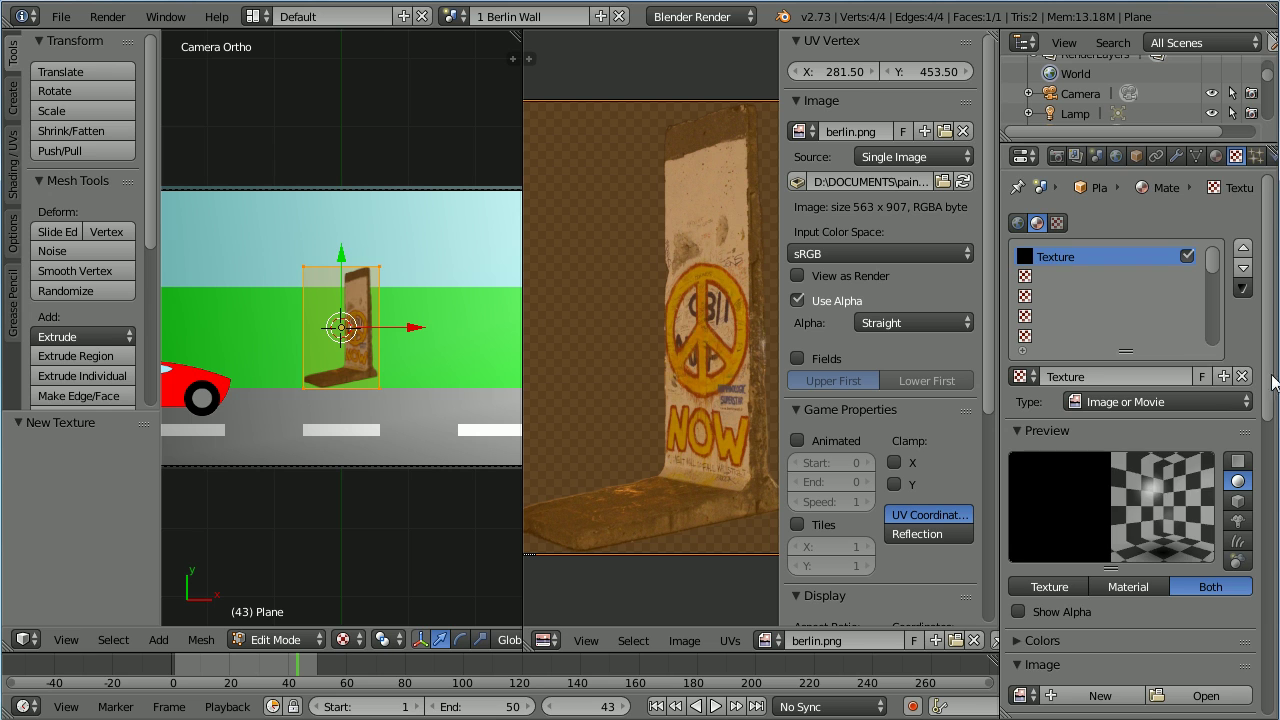
{"action": "scroll", "coordinate": [1224, 592], "scroll_direction": "down", "scroll_amount": 8}
{"action": "scroll", "coordinate": [1143, 444], "scroll_direction": "down", "scroll_amount": 1}
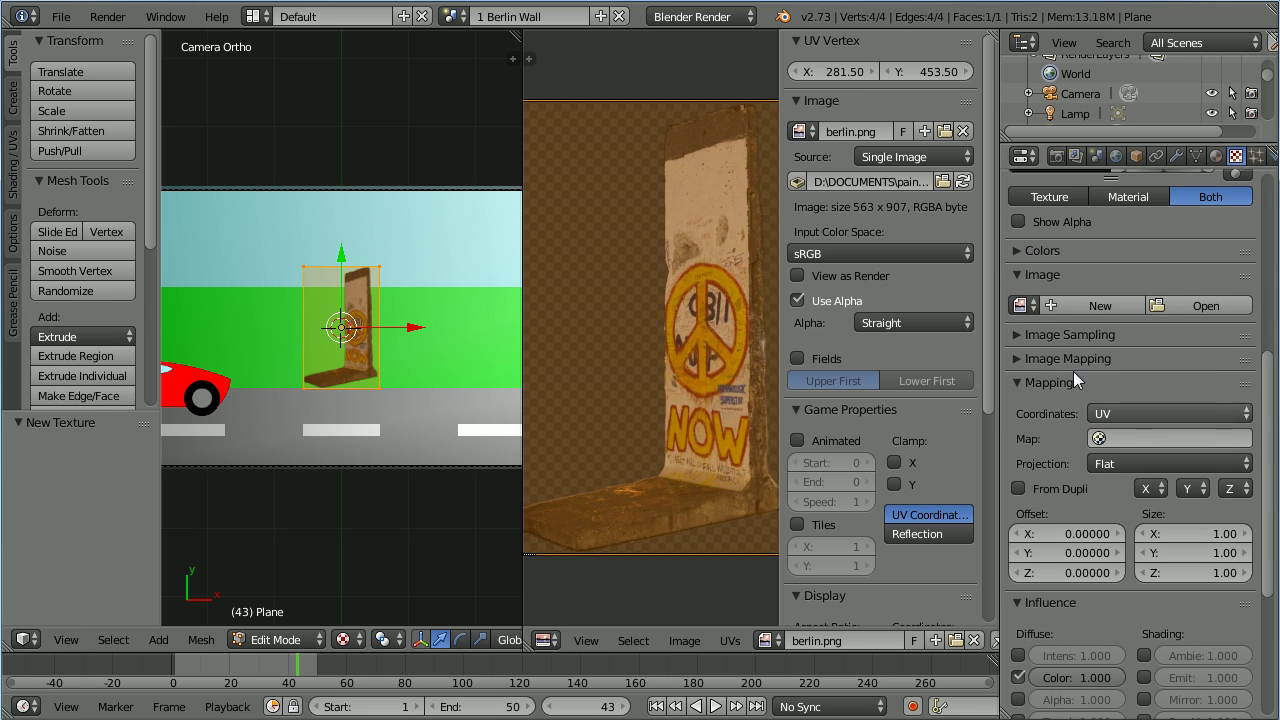
{"action": "left_click", "coordinate": [1020, 305]}
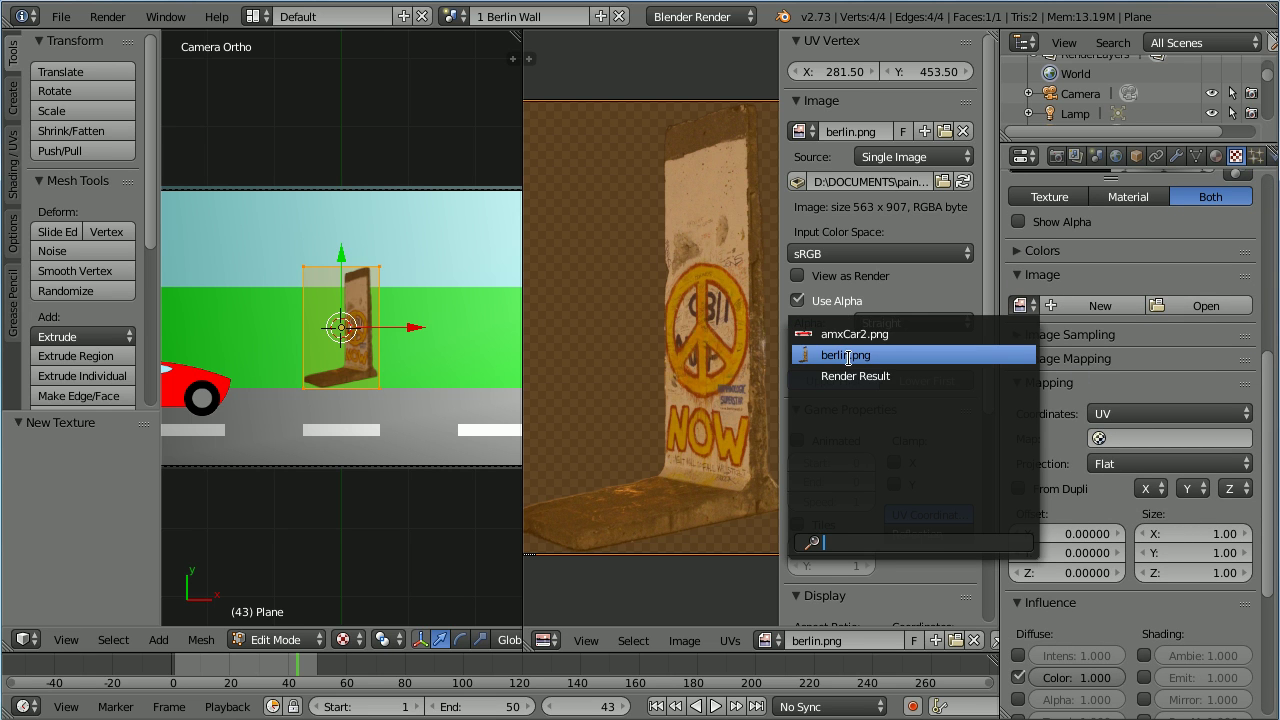
{"action": "left_click", "coordinate": [902, 356]}
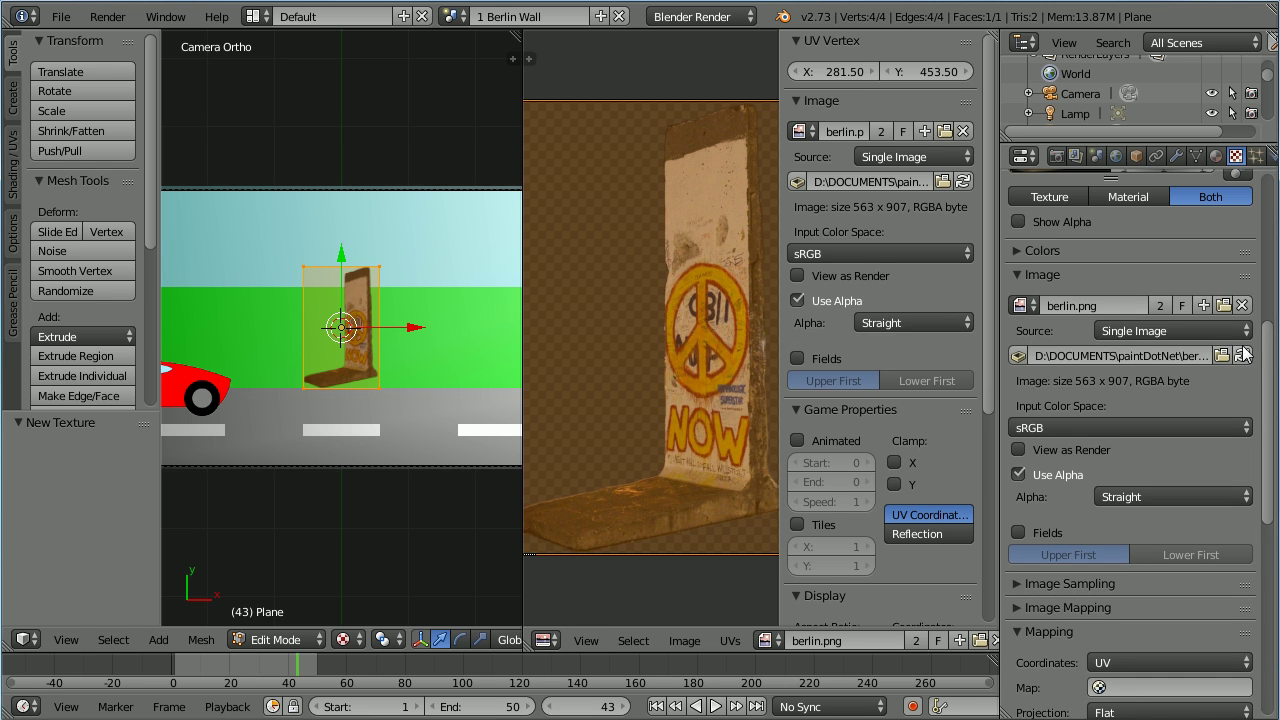
{"action": "scroll", "coordinate": [1268, 350], "scroll_direction": "down", "scroll_amount": 12}
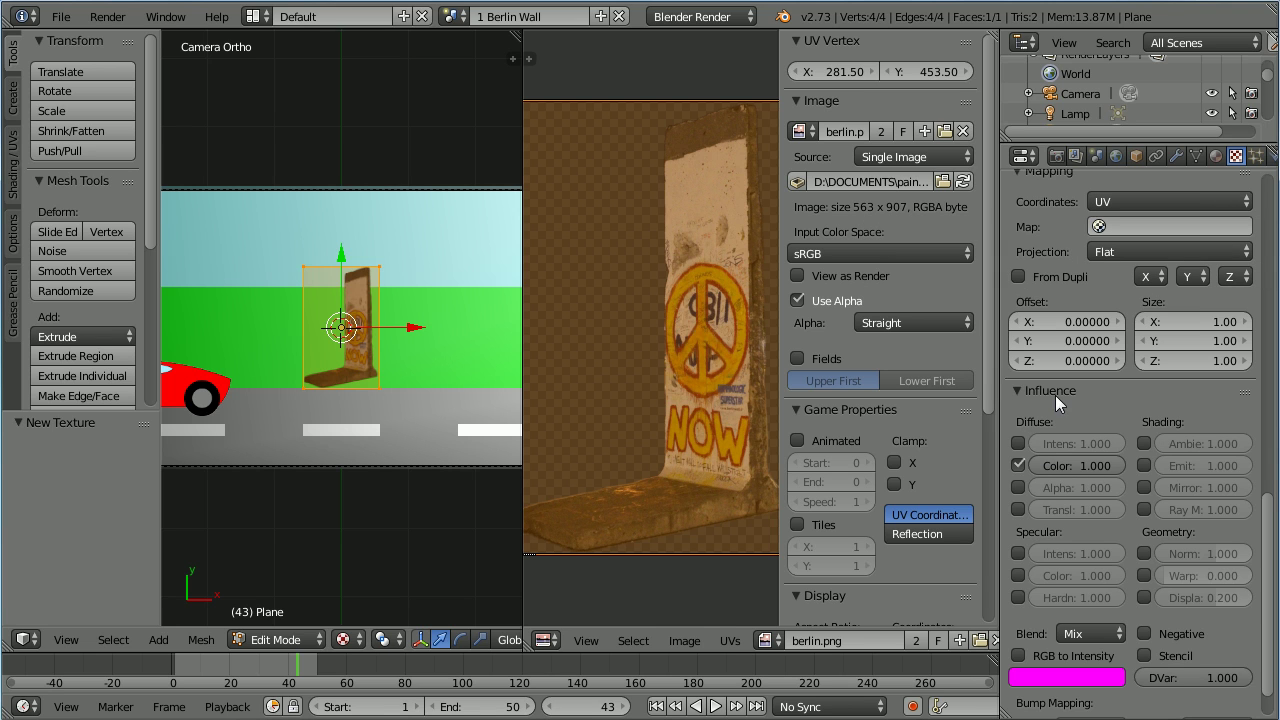
Let the texture influence Alpha and test-render the cut-out wall
{"action": "left_click", "coordinate": [1017, 487]}
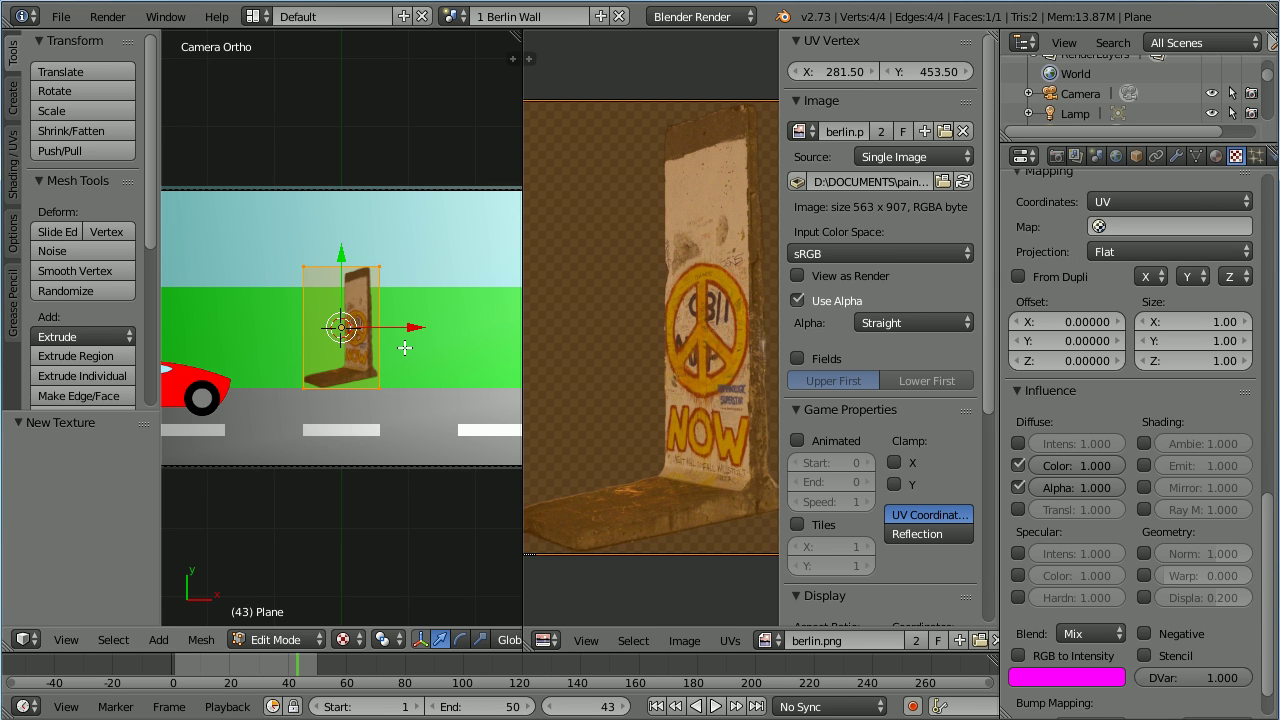
{"action": "key", "text": "F12"}
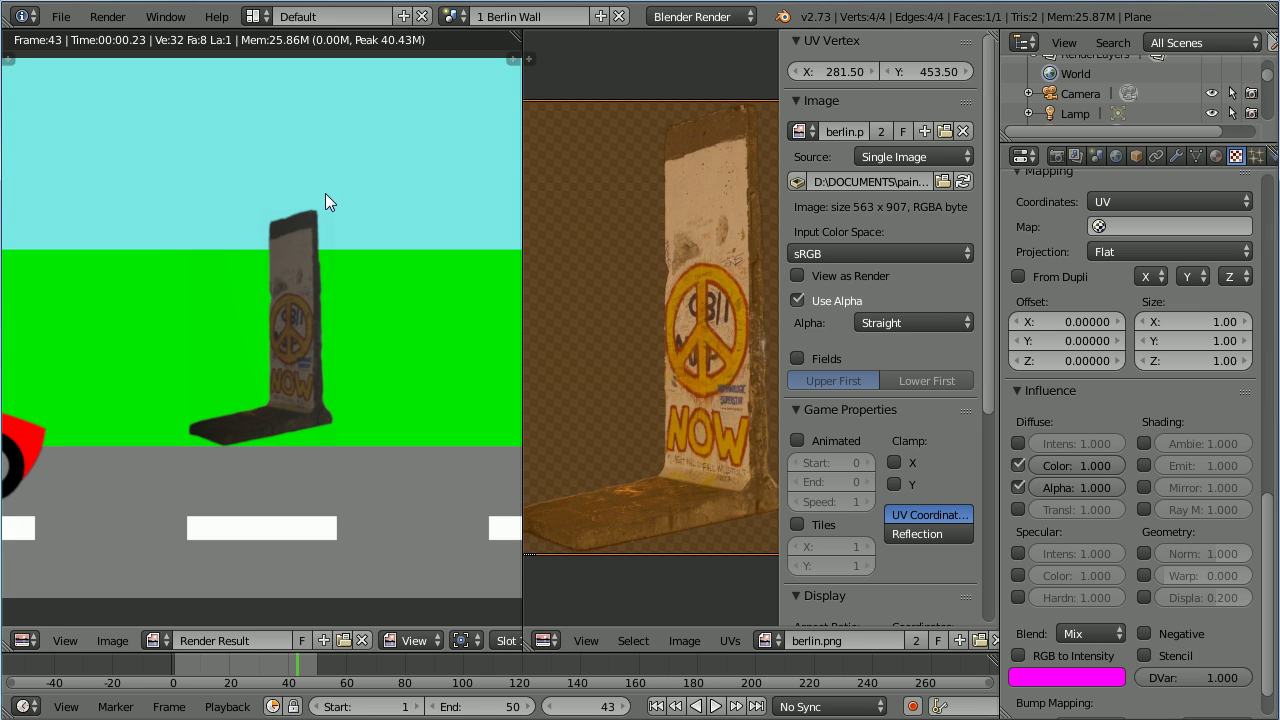
{"action": "key", "text": "Escape"}
{"action": "key", "text": "Tab"}
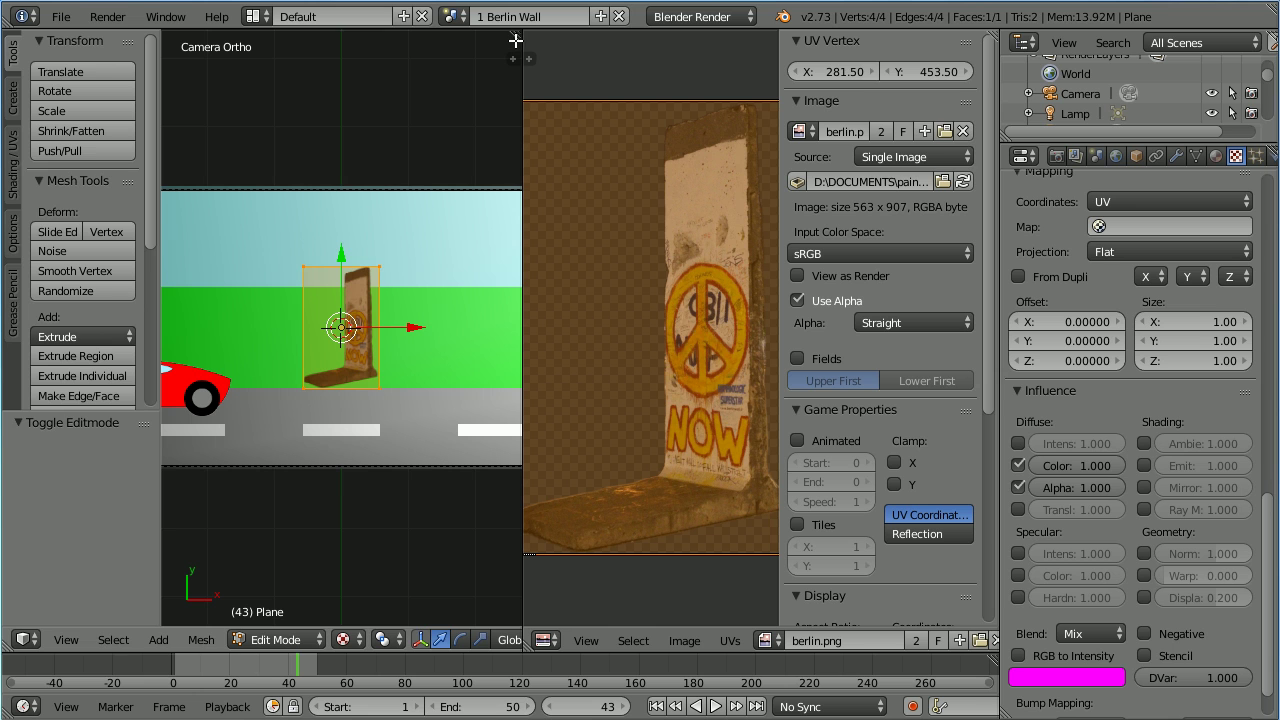
{"action": "key", "text": "Tab"}
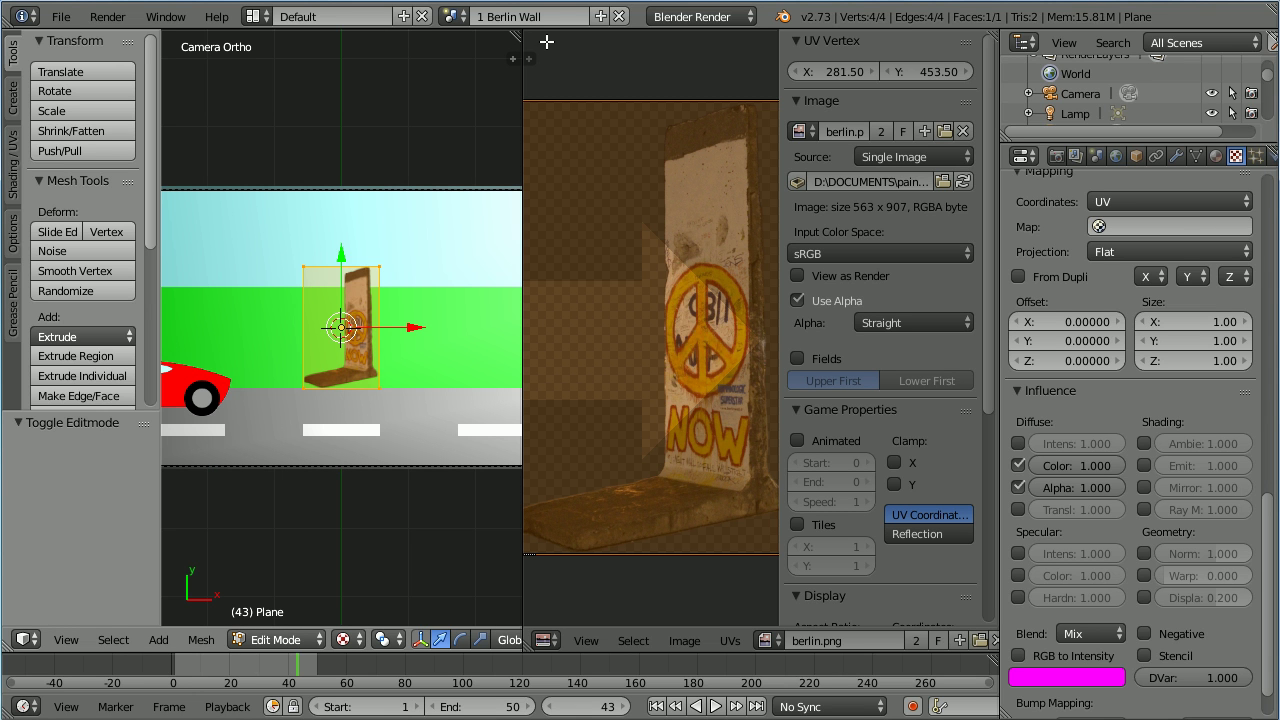
In Object Mode, move the wall left beside the car and slightly up
{"action": "left_click_drag", "start_coordinate": [520, 34], "coordinate": [552, 42]}
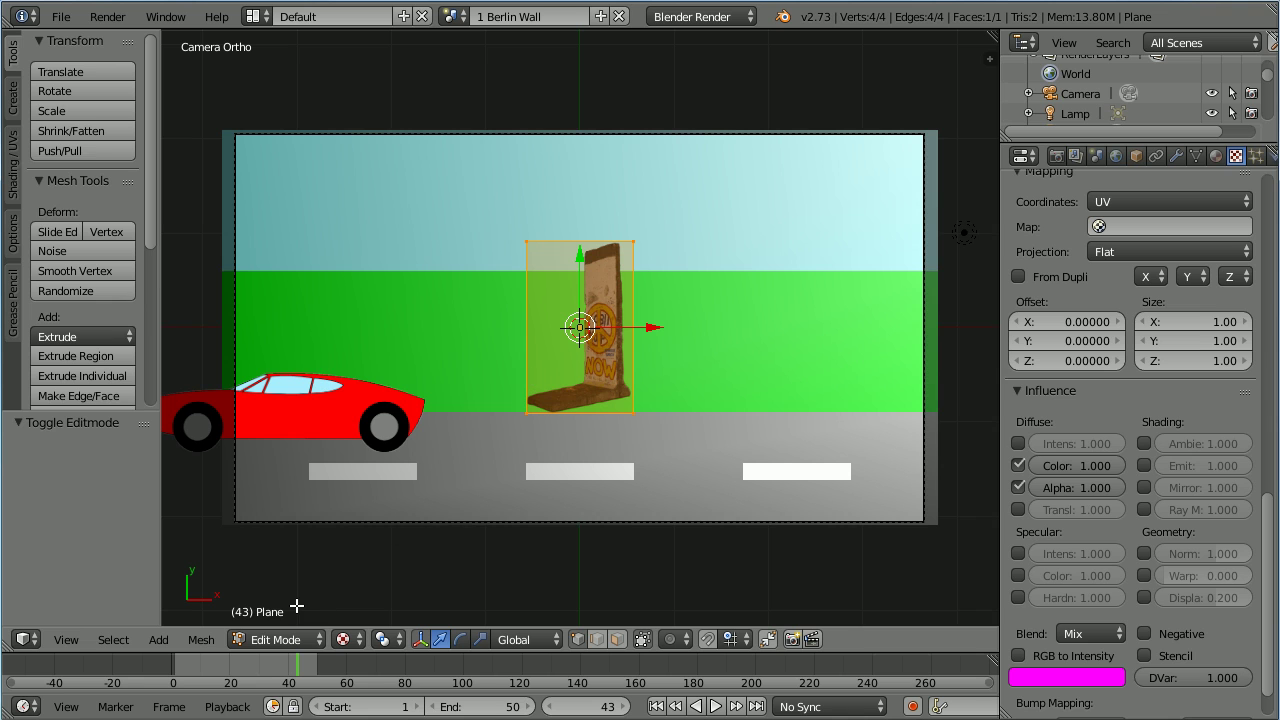
{"action": "left_click", "coordinate": [283, 638]}
{"action": "left_click", "coordinate": [281, 617]}
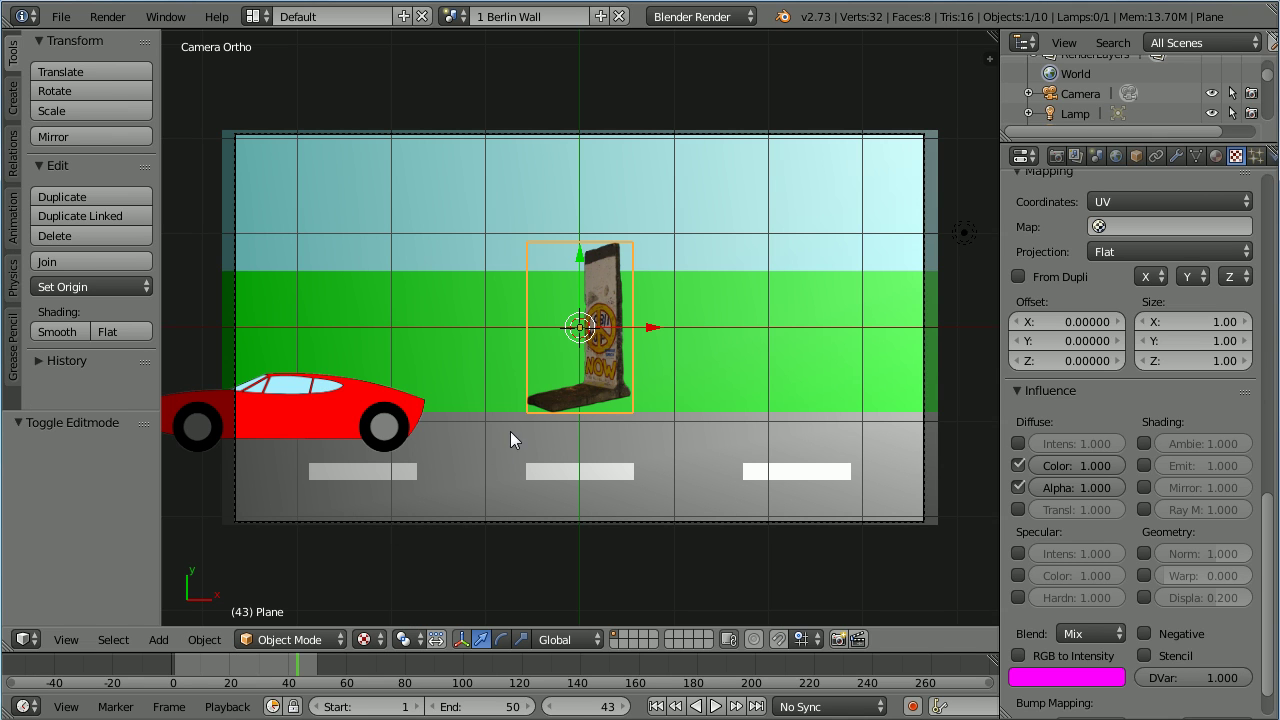
{"action": "left_click_drag", "start_coordinate": [649, 326], "coordinate": [480, 352]}
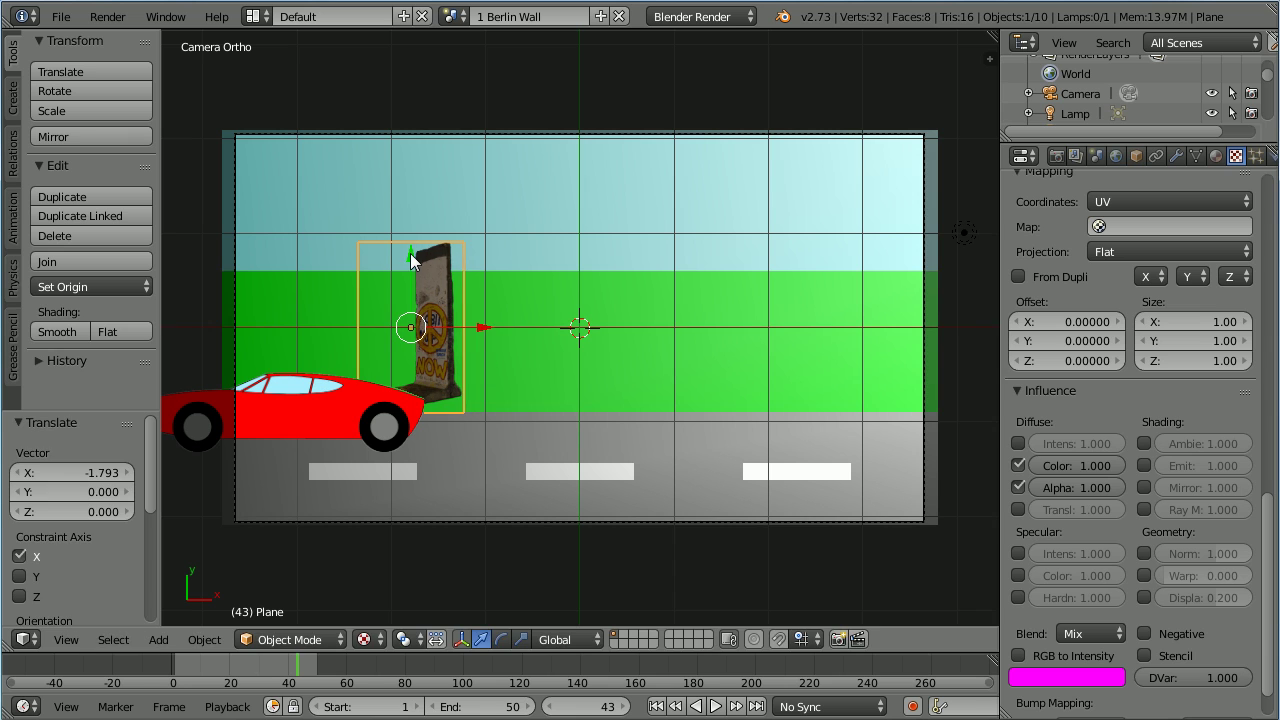
{"action": "left_click_drag", "start_coordinate": [413, 260], "coordinate": [412, 241]}
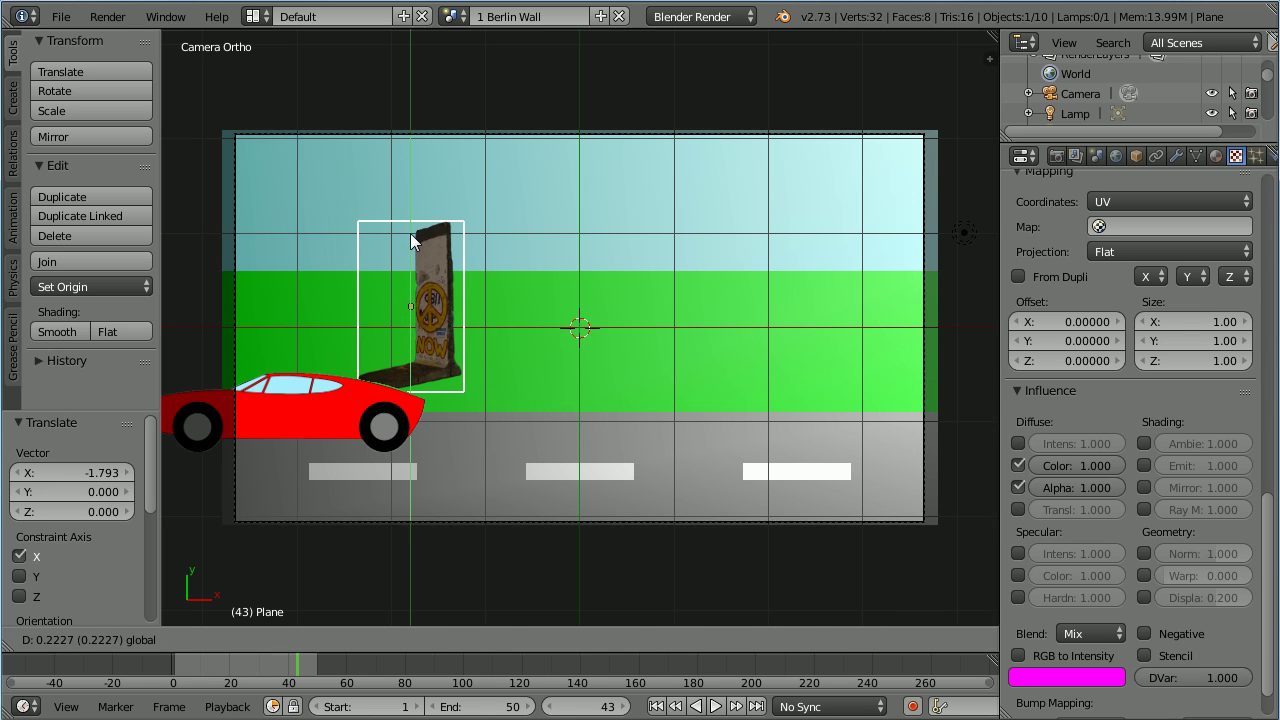
{"action": "left_click", "coordinate": [413, 240]}
Select the green hills plane and subdivide its top edge three times in Edit Mode
{"action": "right_click", "coordinate": [744, 380]}
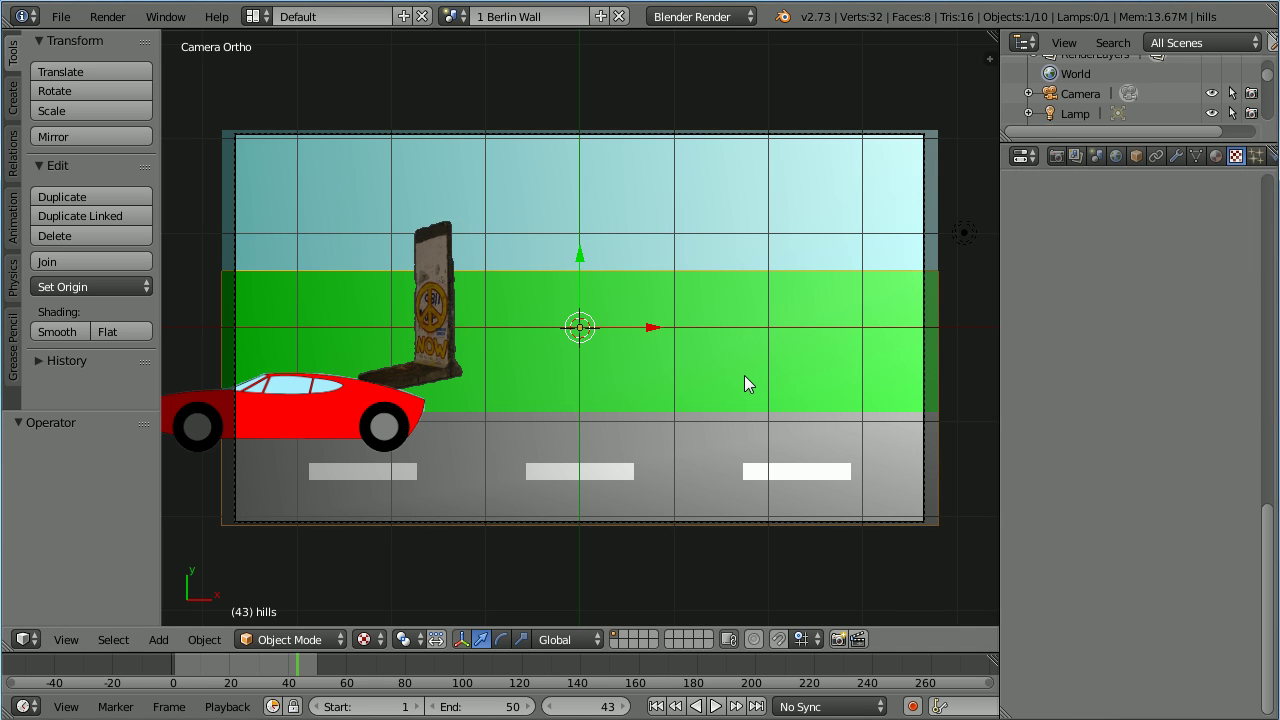
{"action": "left_click", "coordinate": [1133, 155]}
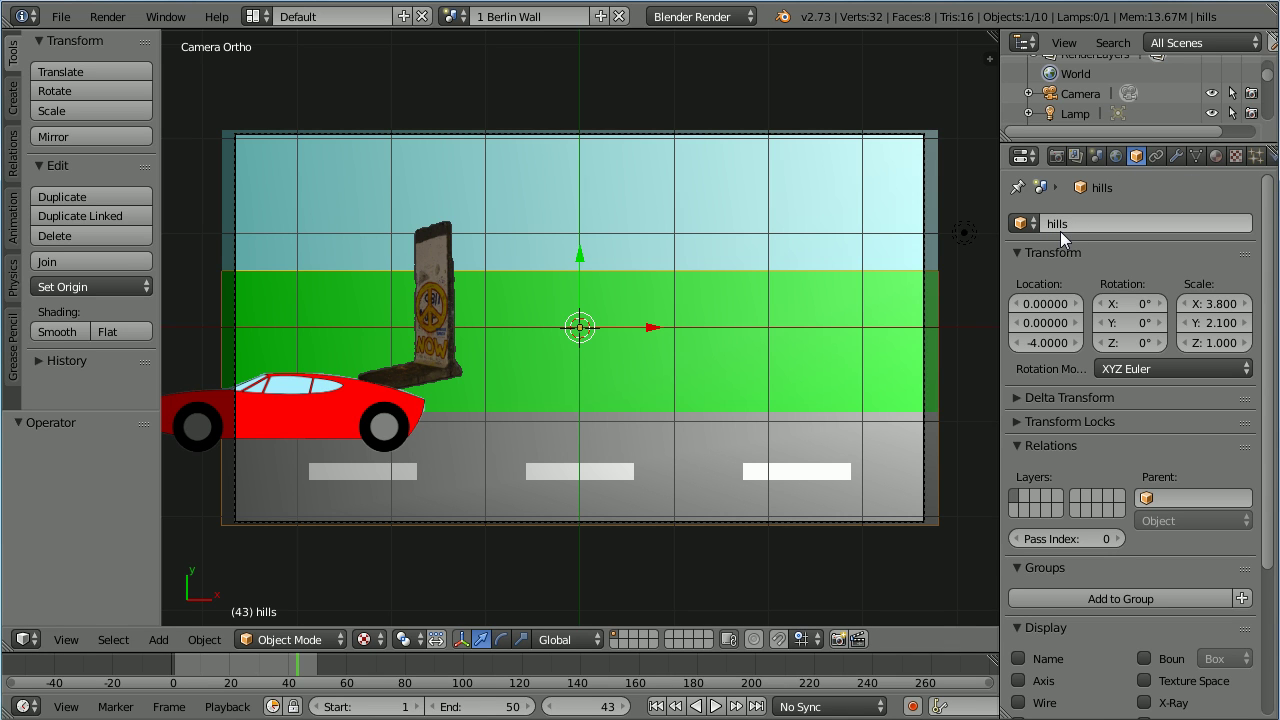
{"action": "left_click", "coordinate": [293, 645]}
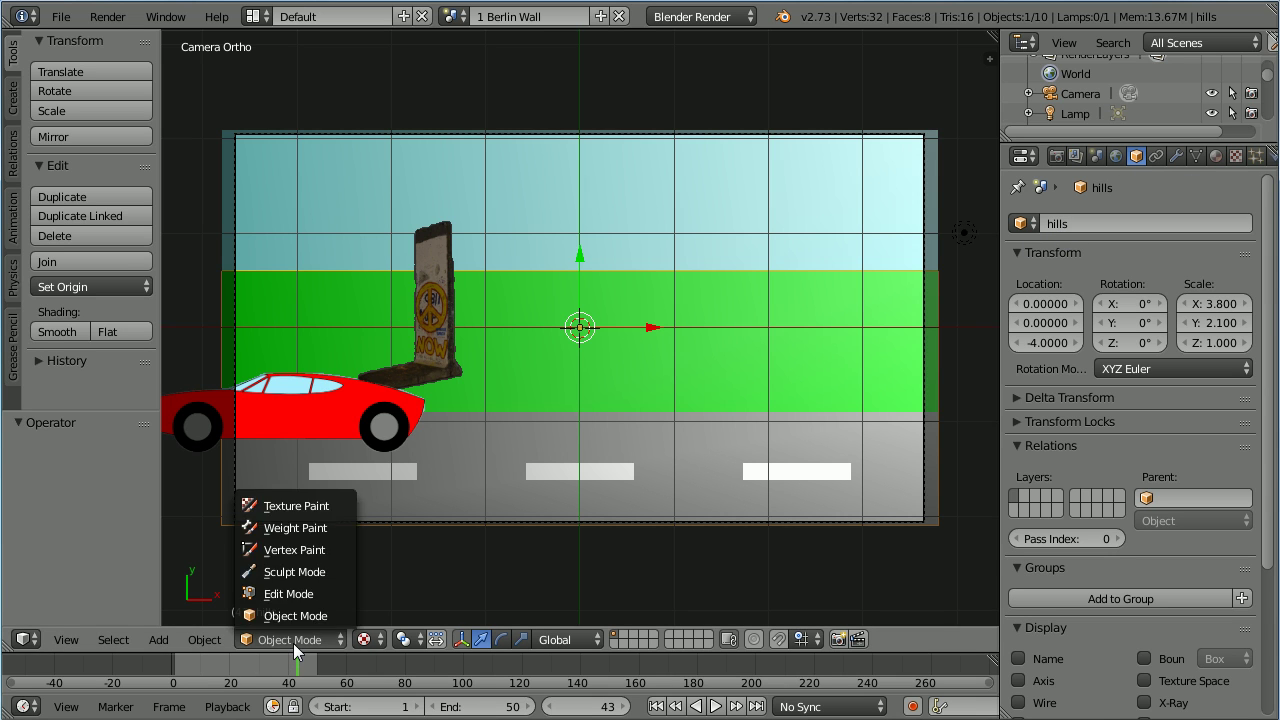
{"action": "left_click", "coordinate": [298, 594]}
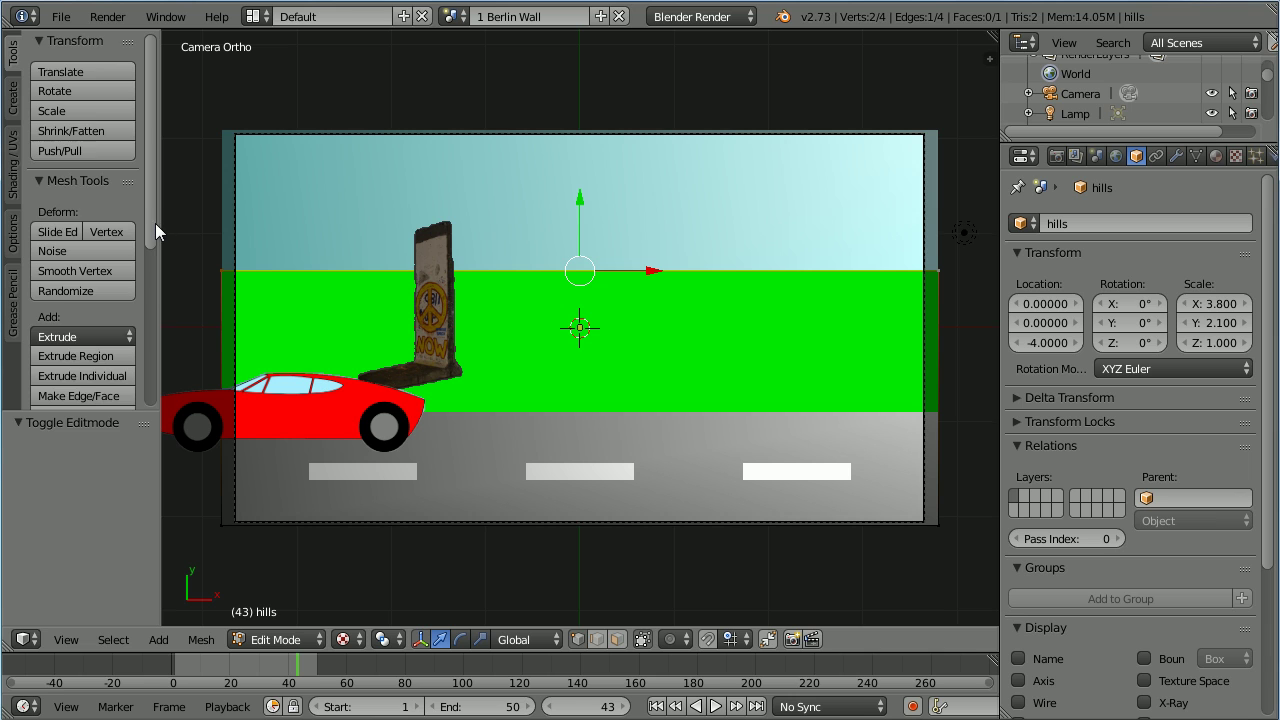
{"action": "scroll", "coordinate": [152, 240], "scroll_direction": "down", "scroll_amount": 3}
{"action": "scroll", "coordinate": [155, 268], "scroll_direction": "down", "scroll_amount": 2}
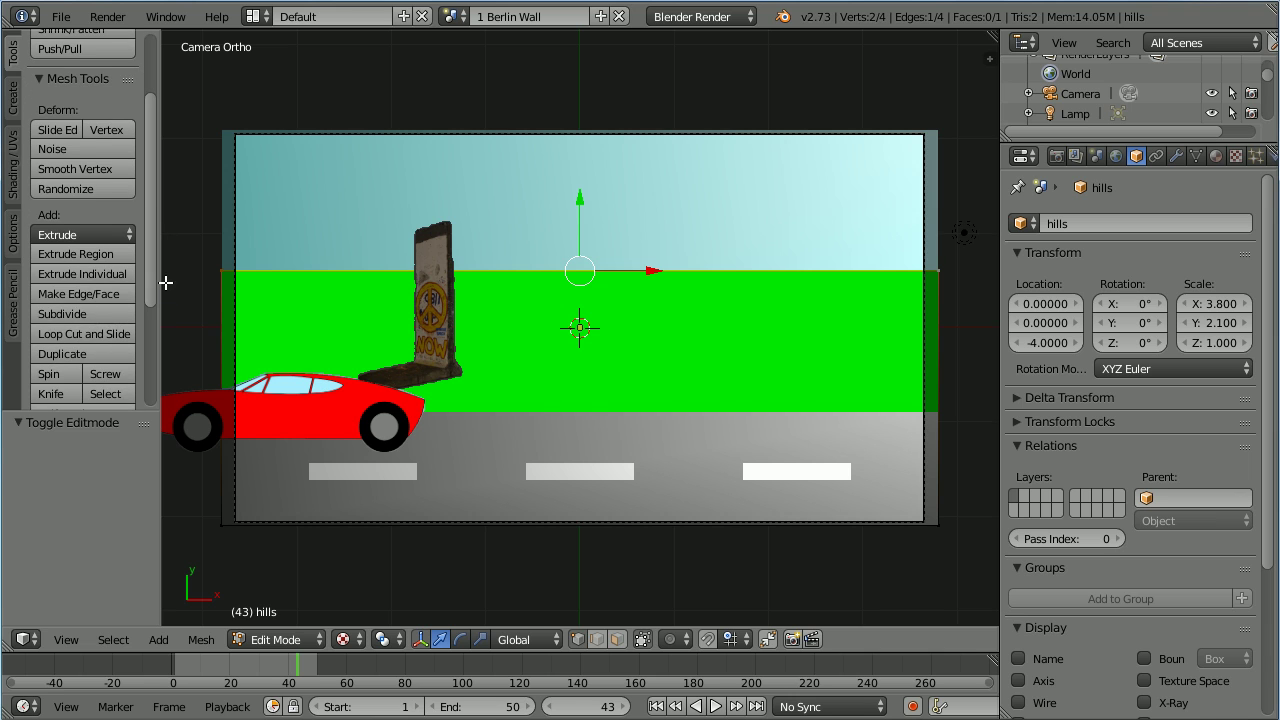
{"action": "left_click", "coordinate": [101, 311]}
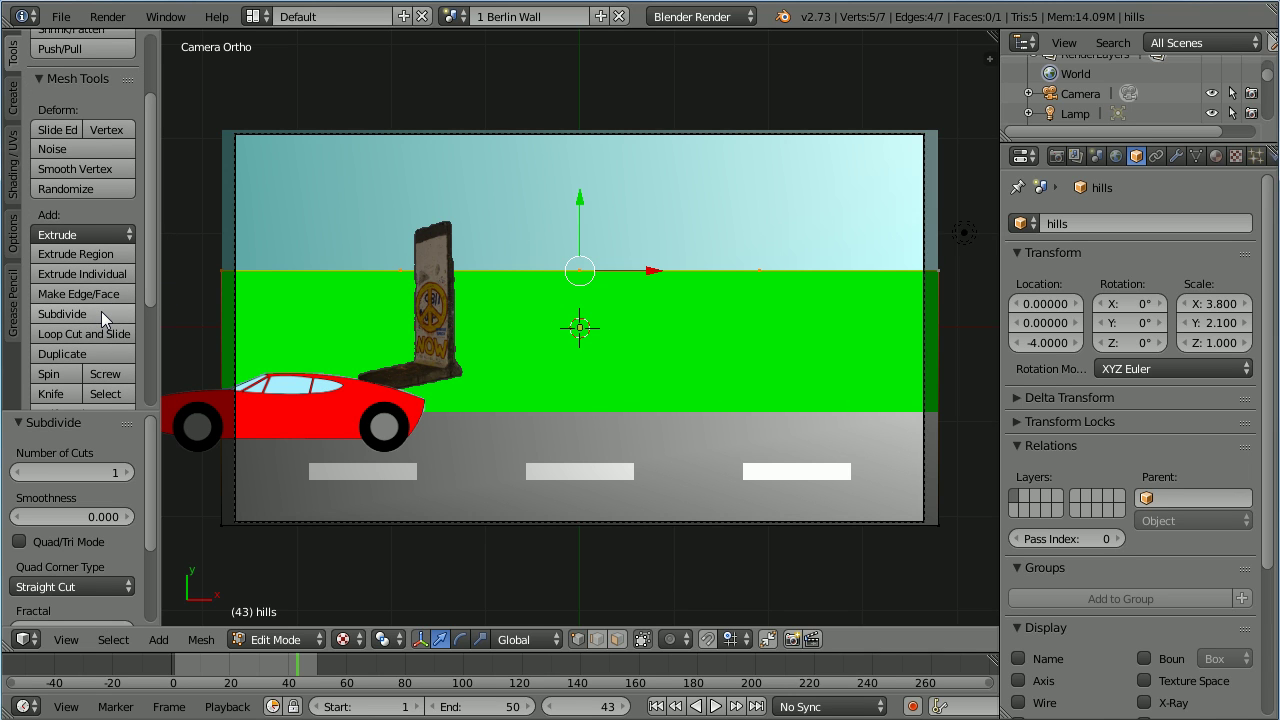
{"action": "left_click", "coordinate": [101, 311]}
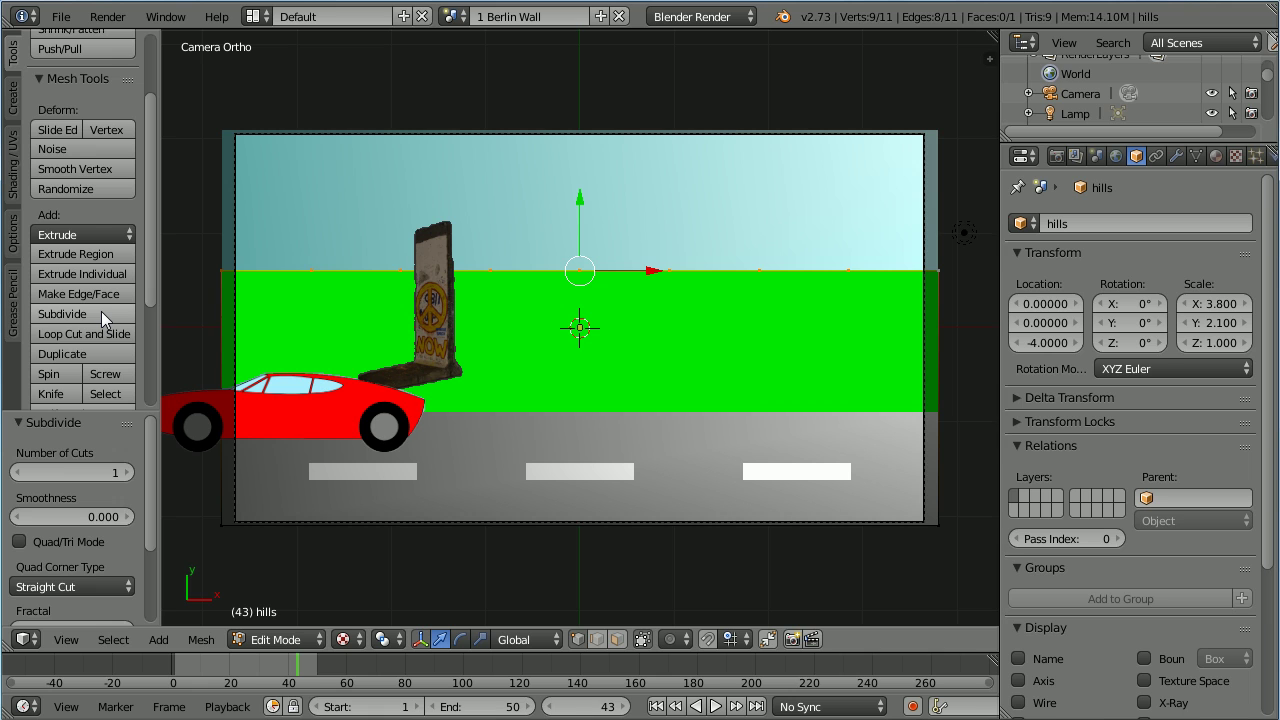
{"action": "left_click", "coordinate": [101, 311]}
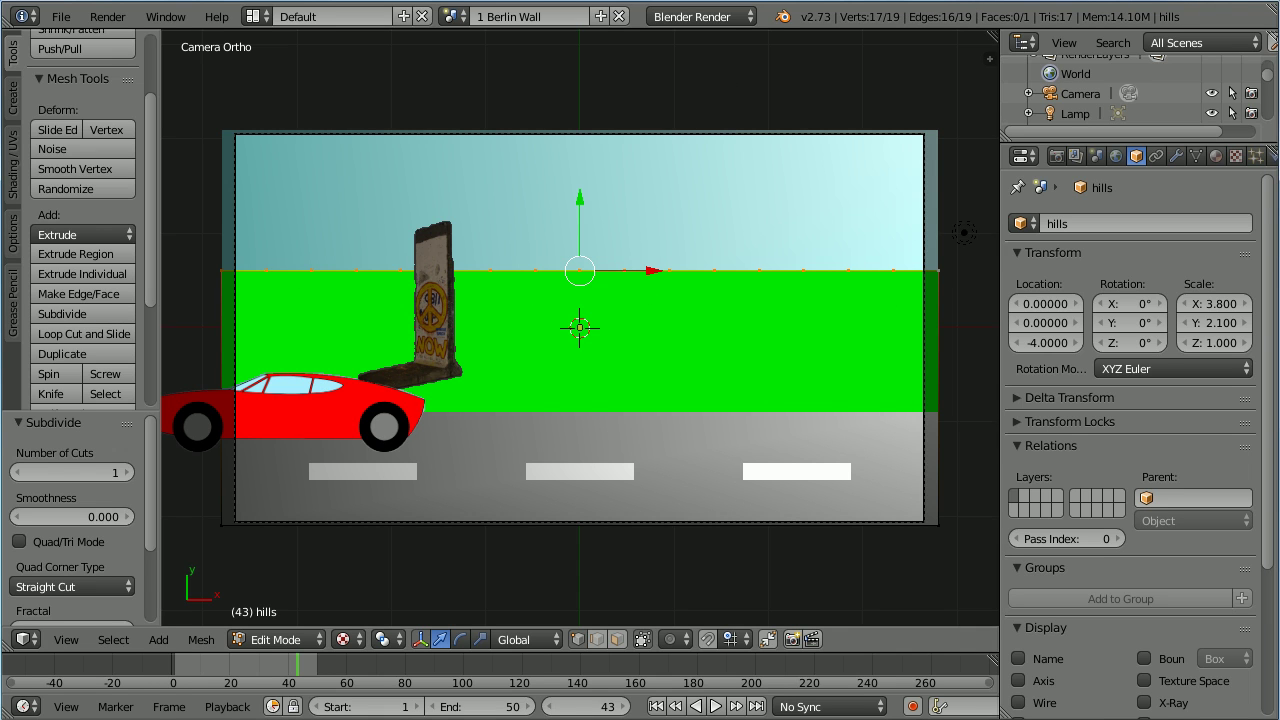
{"action": "key", "text": "Tab"}
{"action": "key", "text": "Tab"}
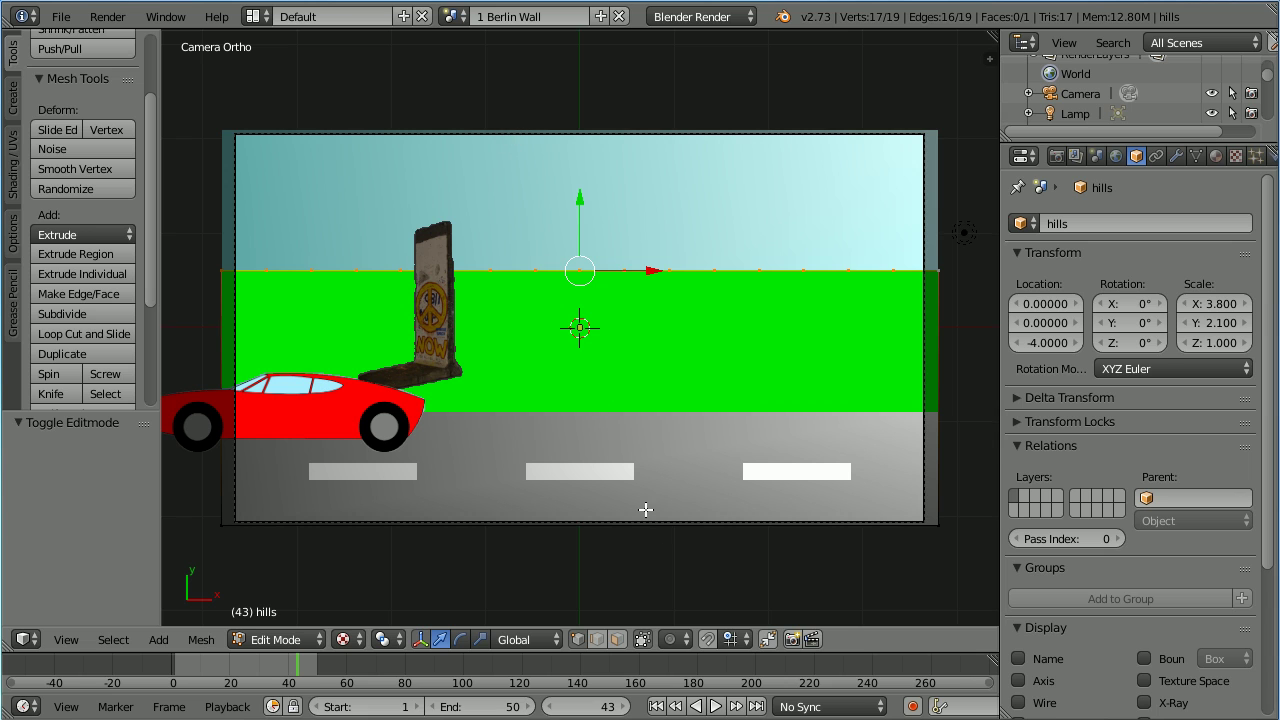
With proportional editing on, raise a top vertex along Y into a broad smooth hill
{"action": "left_click", "coordinate": [677, 640]}
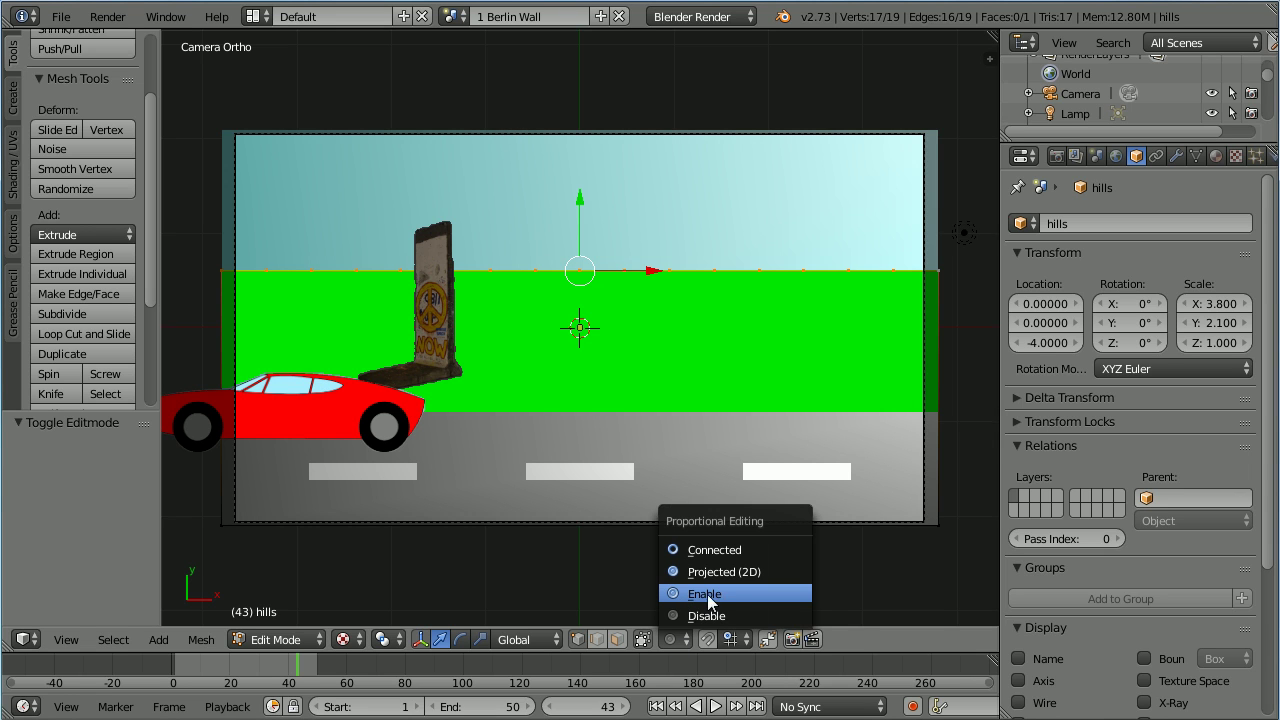
{"action": "left_click", "coordinate": [764, 596]}
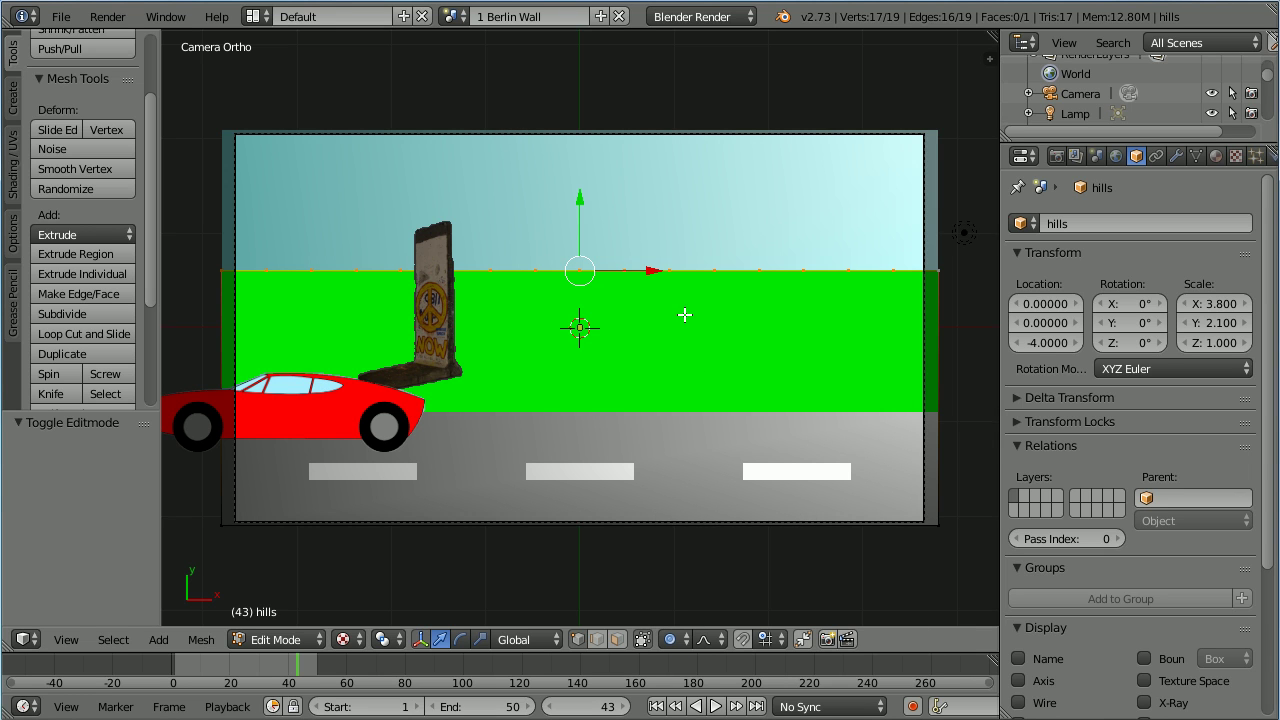
{"action": "right_click", "coordinate": [713, 269]}
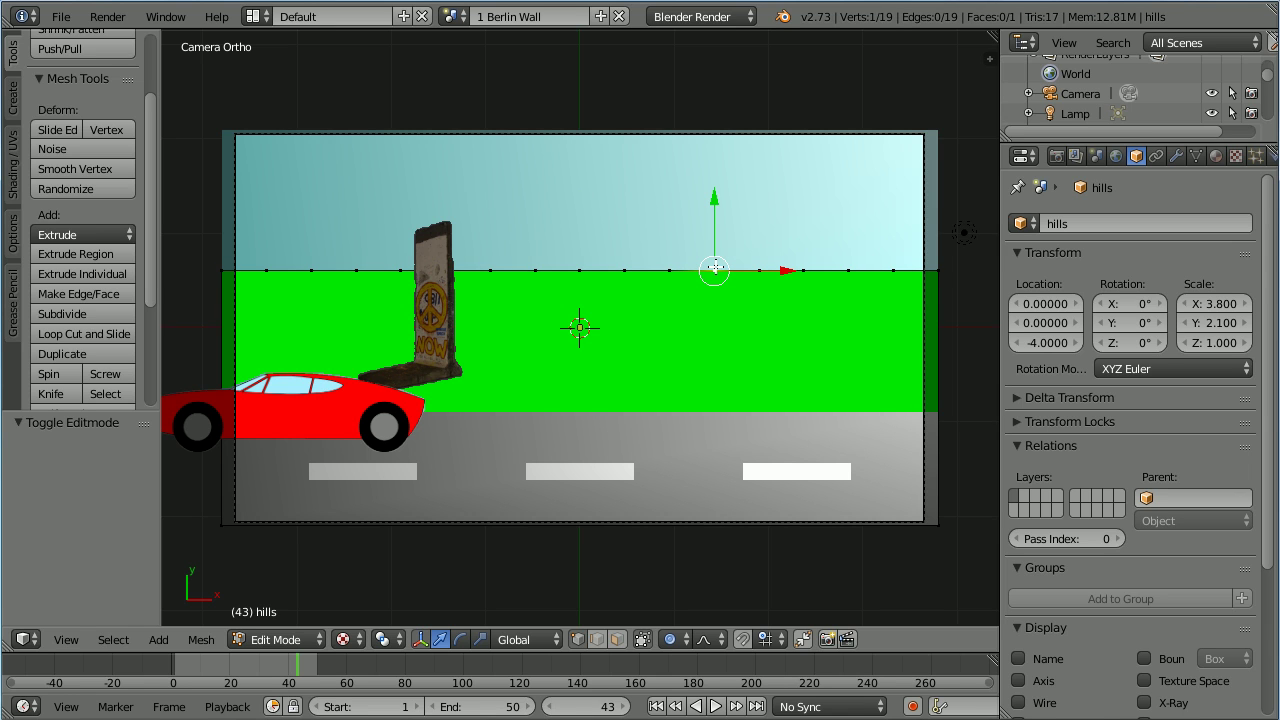
{"action": "key", "text": "g"}
{"action": "key", "text": "y"}
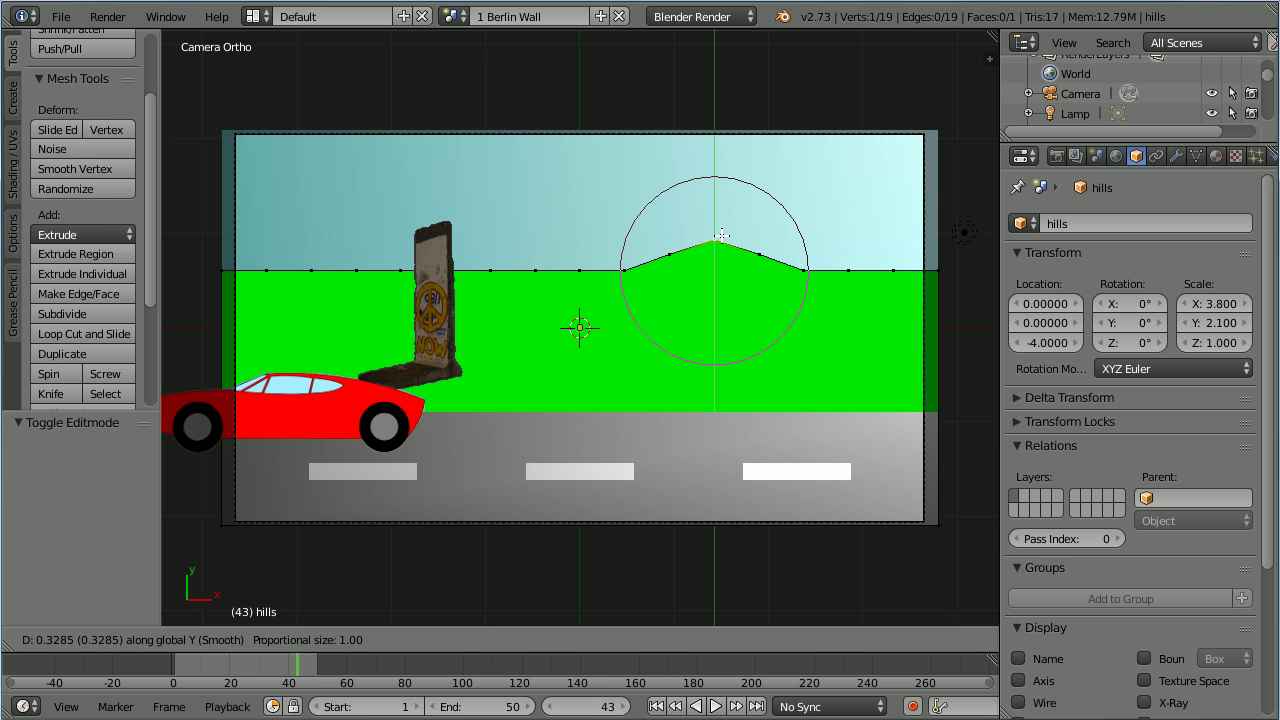
{"action": "scroll", "coordinate": [721, 235], "scroll_direction": "down", "scroll_amount": 11}
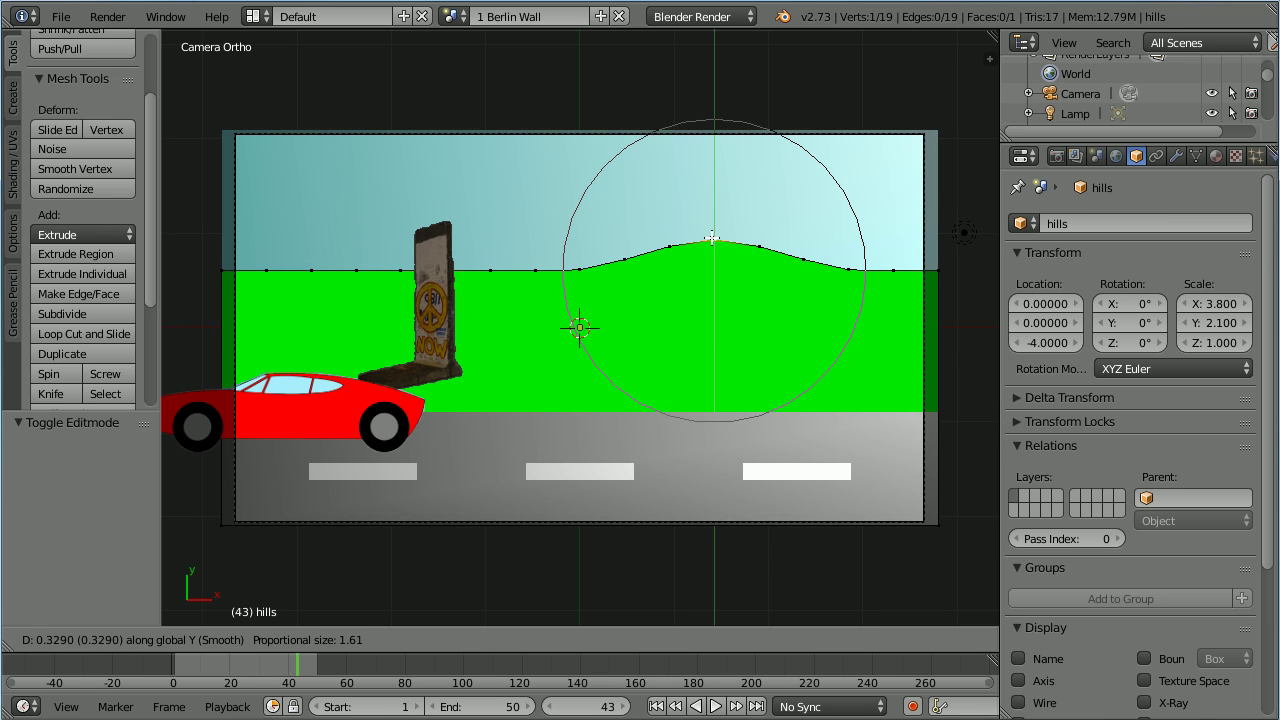
{"action": "scroll", "coordinate": [703, 238], "scroll_direction": "down", "scroll_amount": 4}
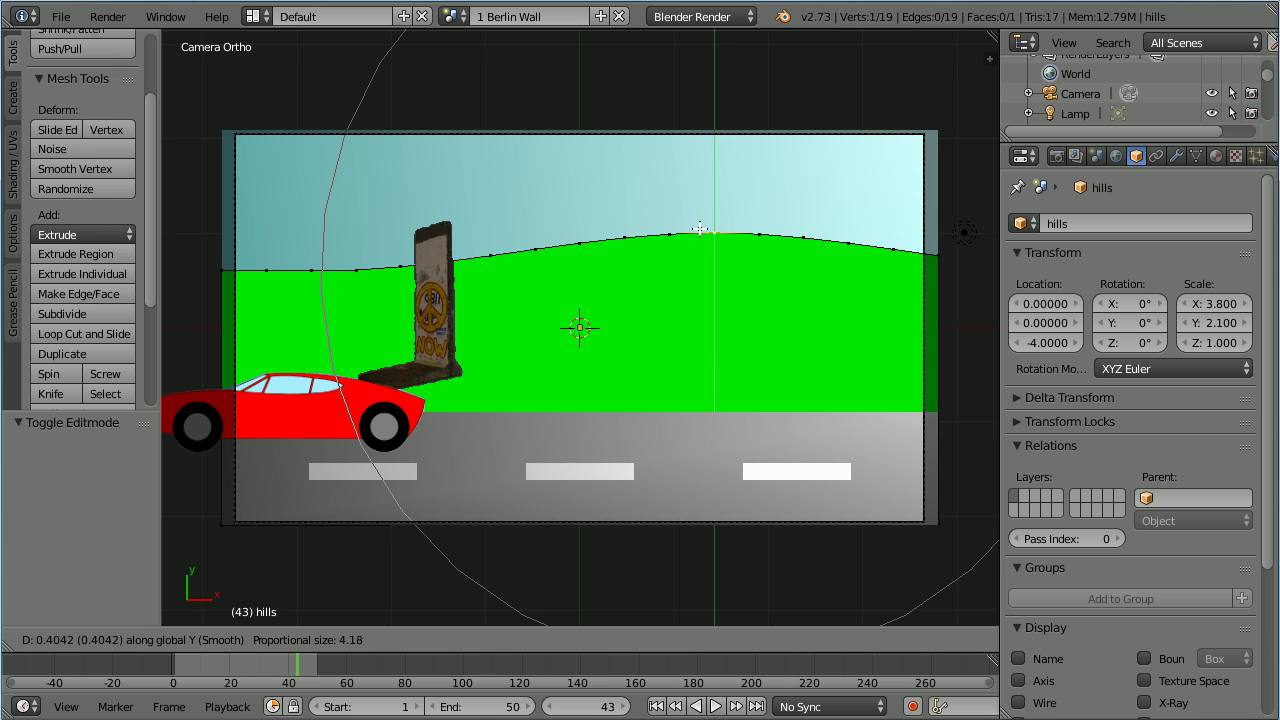
{"action": "left_click", "coordinate": [699, 229]}
Return to Object Mode and play the animation from the first frame
{"action": "left_click", "coordinate": [279, 640]}
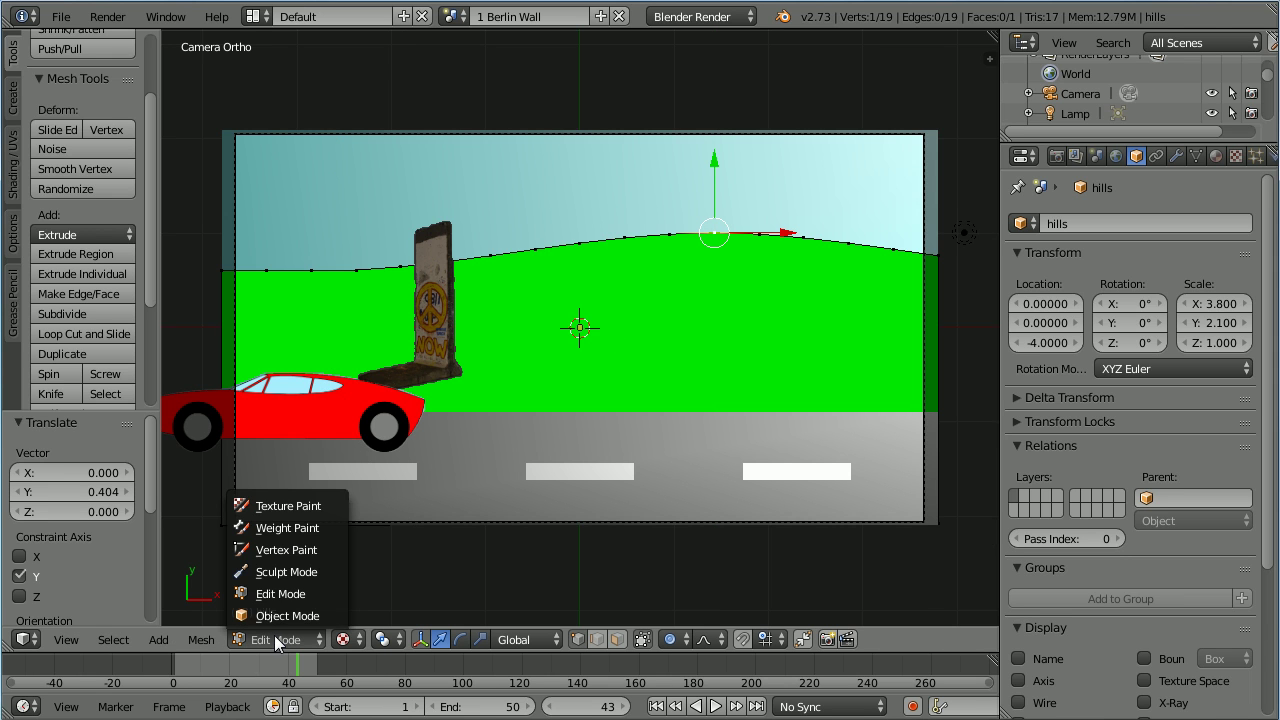
{"action": "left_click", "coordinate": [281, 616]}
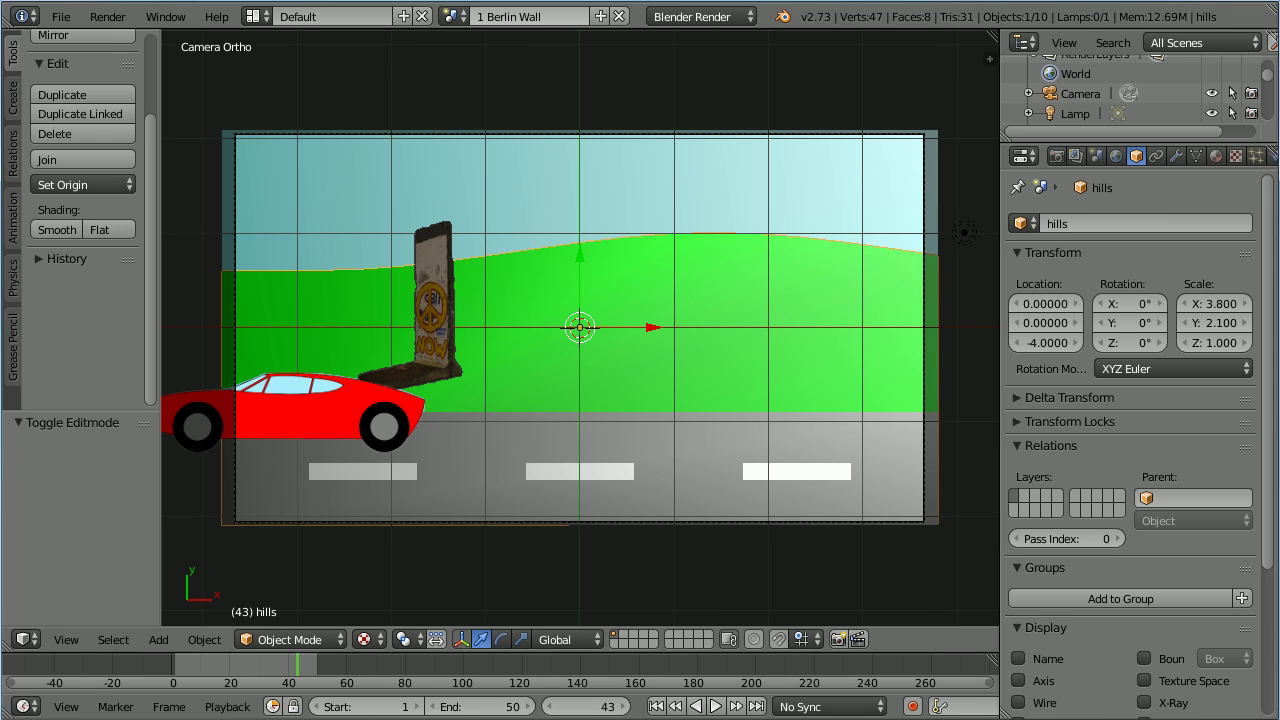
{"action": "left_click", "coordinate": [656, 706]}
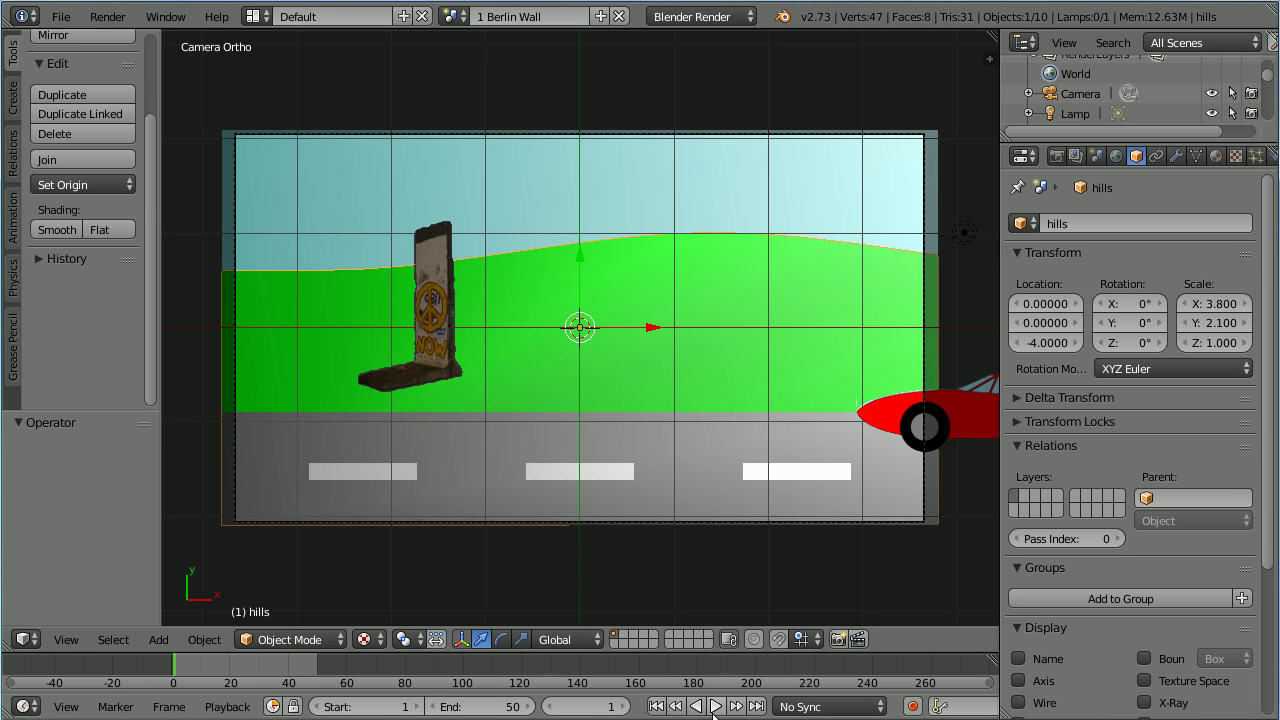
{"action": "left_click", "coordinate": [716, 706]}
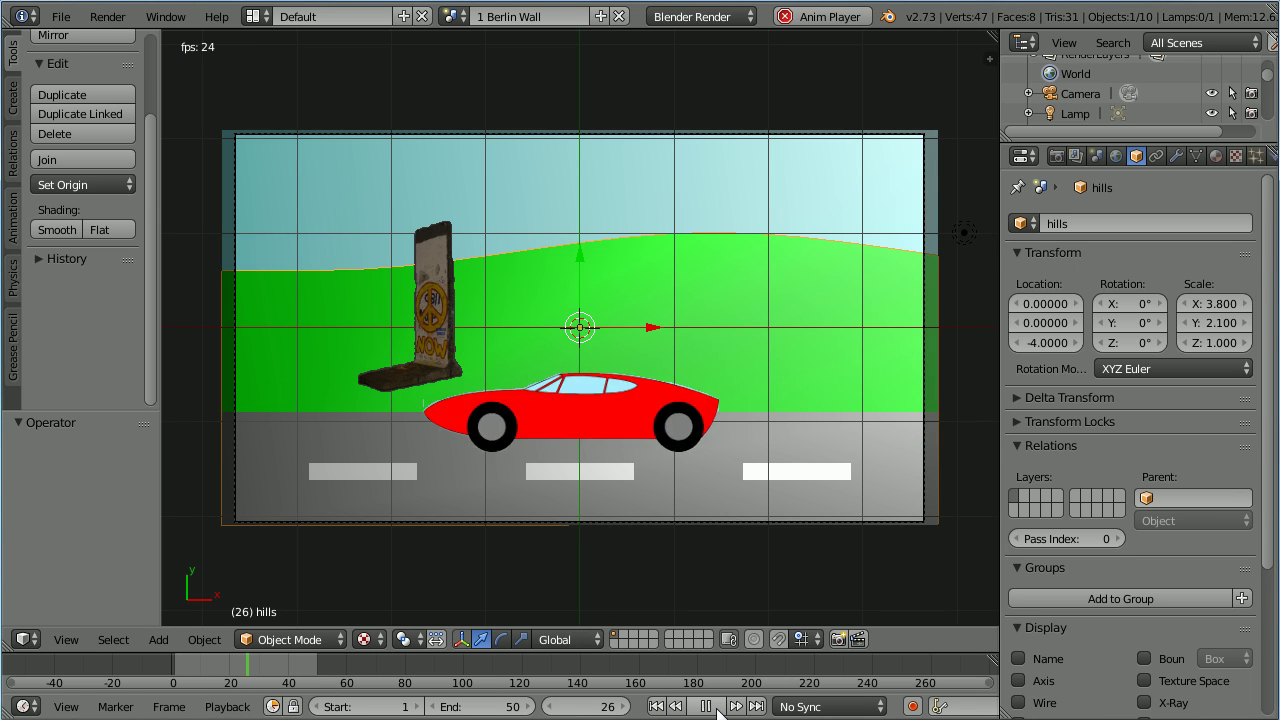
Stop playback and switch to the '2 monkey man' scene
{"action": "left_click", "coordinate": [716, 706]}
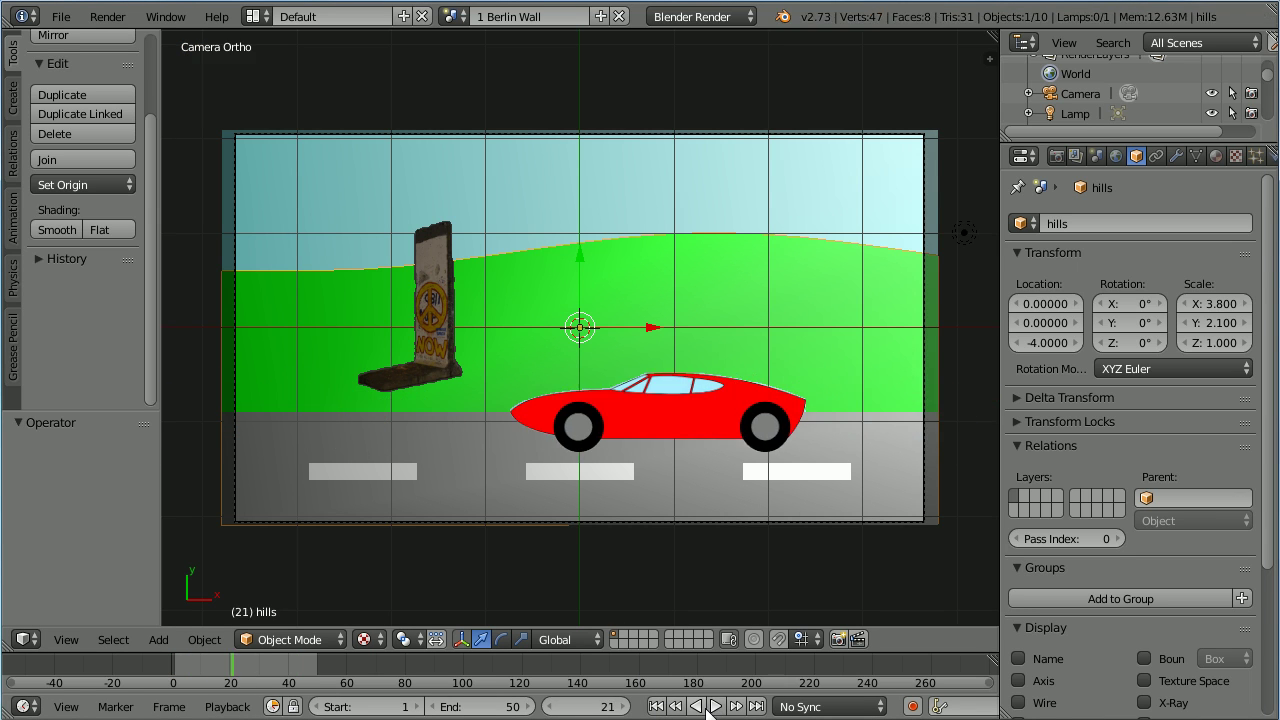
{"action": "left_click", "coordinate": [452, 19]}
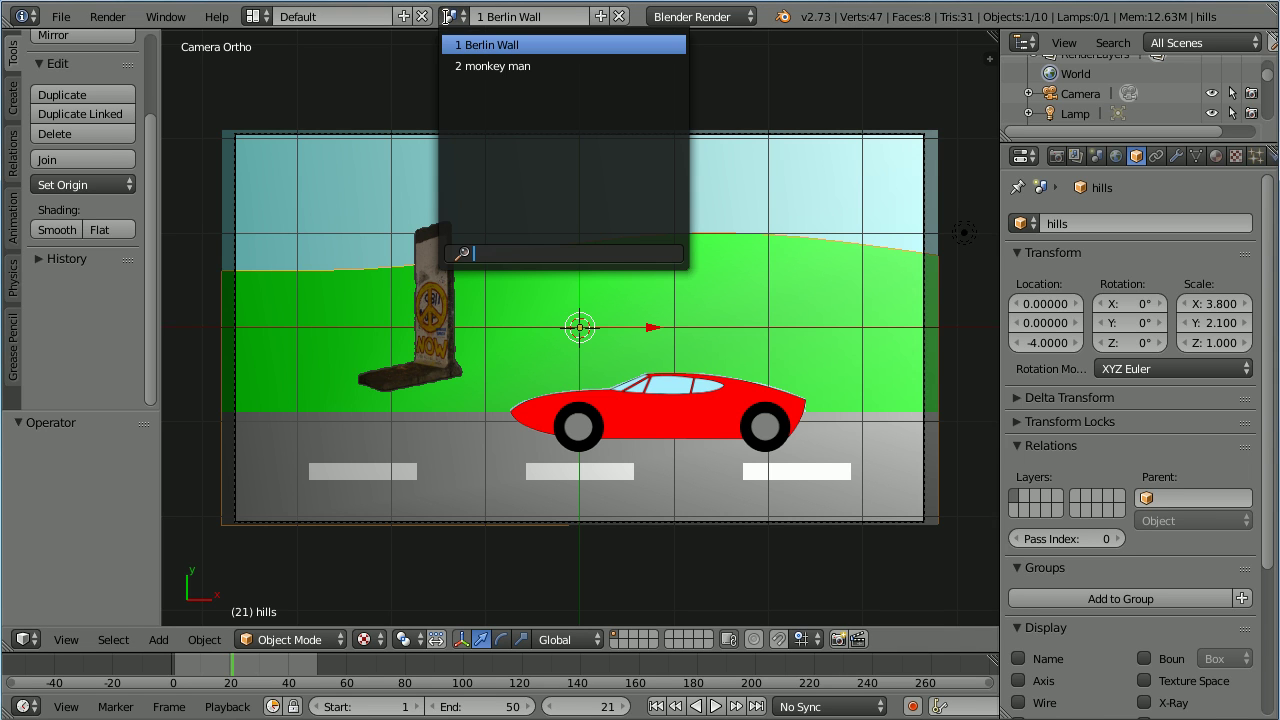
{"action": "left_click", "coordinate": [543, 66]}
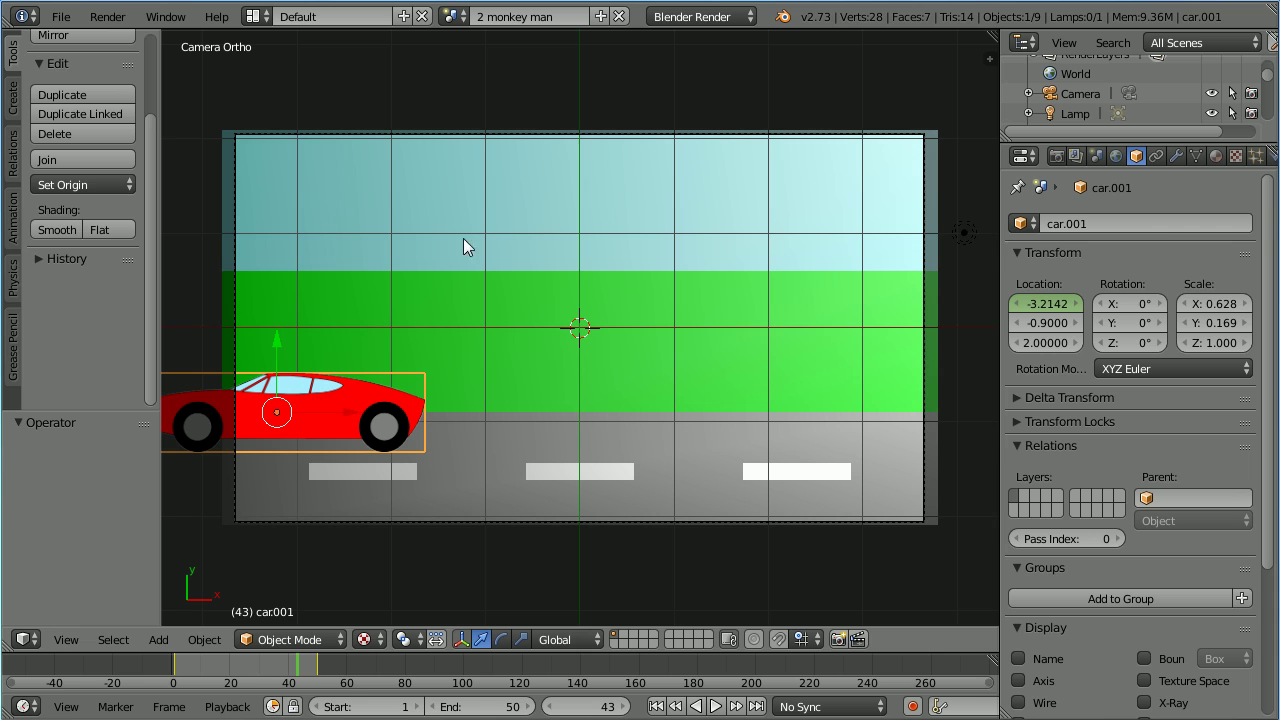
Append the MonkeyMan object from manTut9.blend into the scene
{"action": "left_click", "coordinate": [62, 17]}
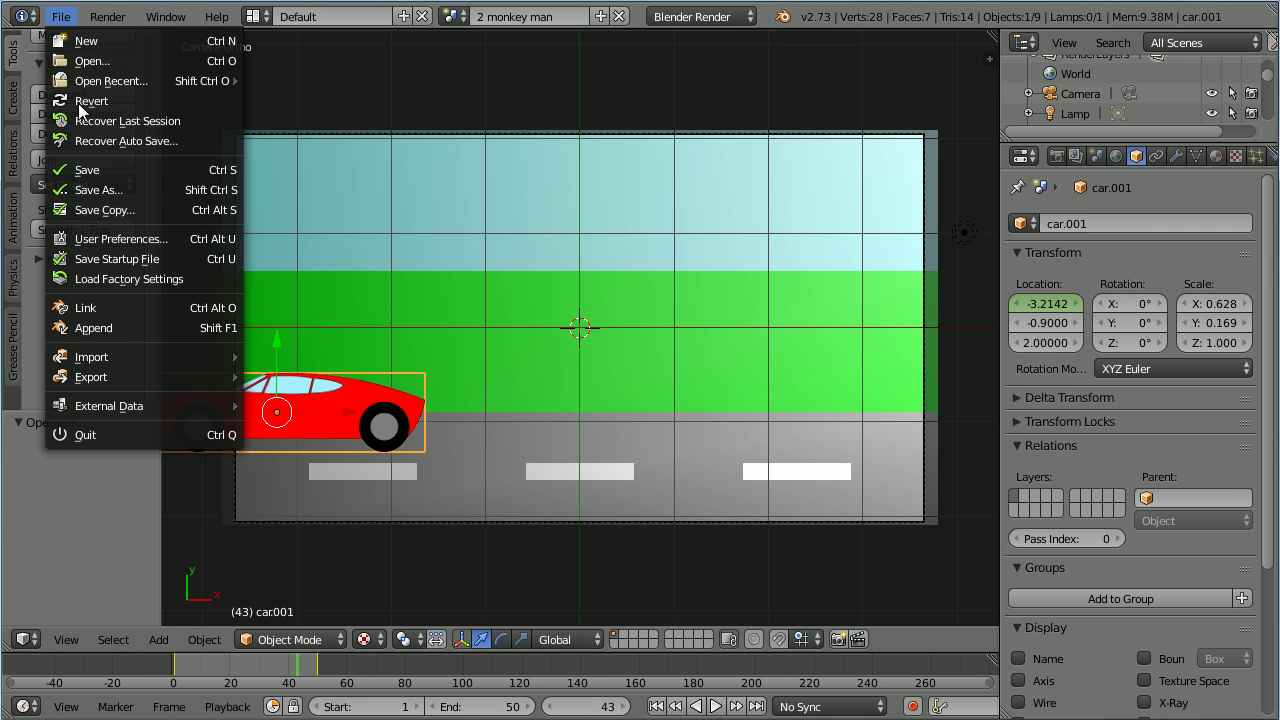
{"action": "left_click", "coordinate": [145, 329]}
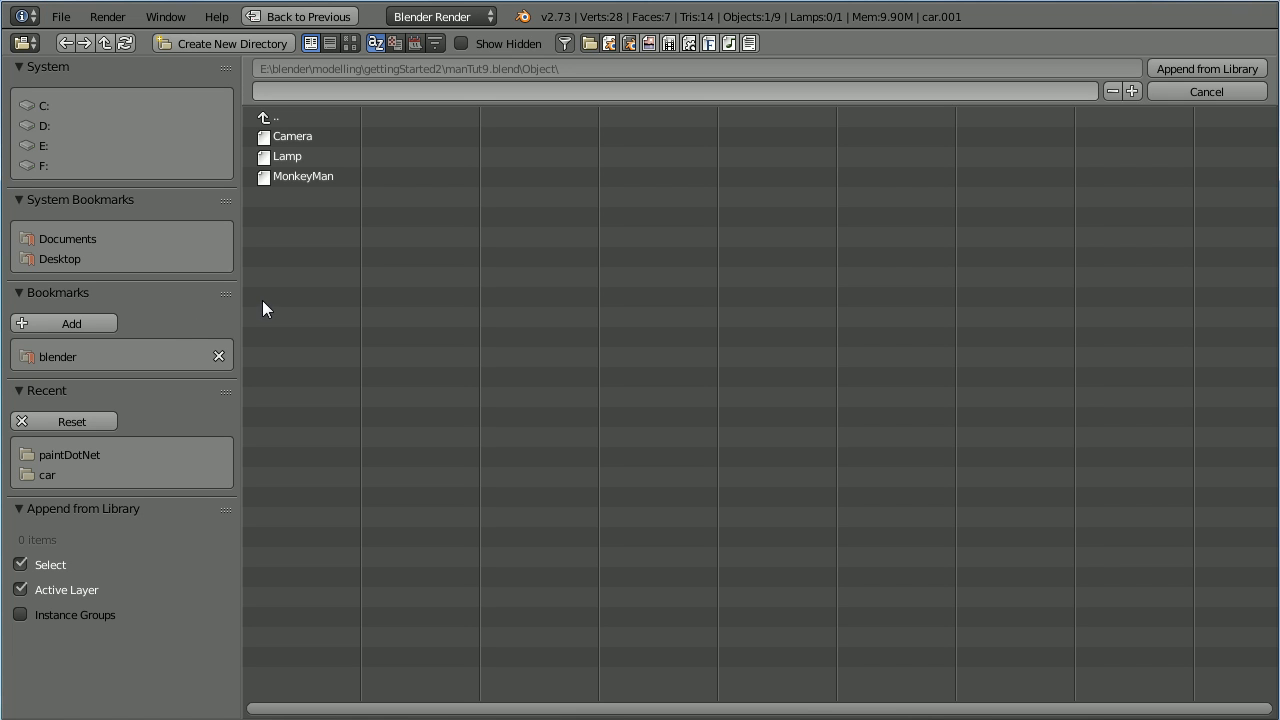
{"action": "left_click", "coordinate": [297, 177]}
{"action": "left_click", "coordinate": [1188, 68]}
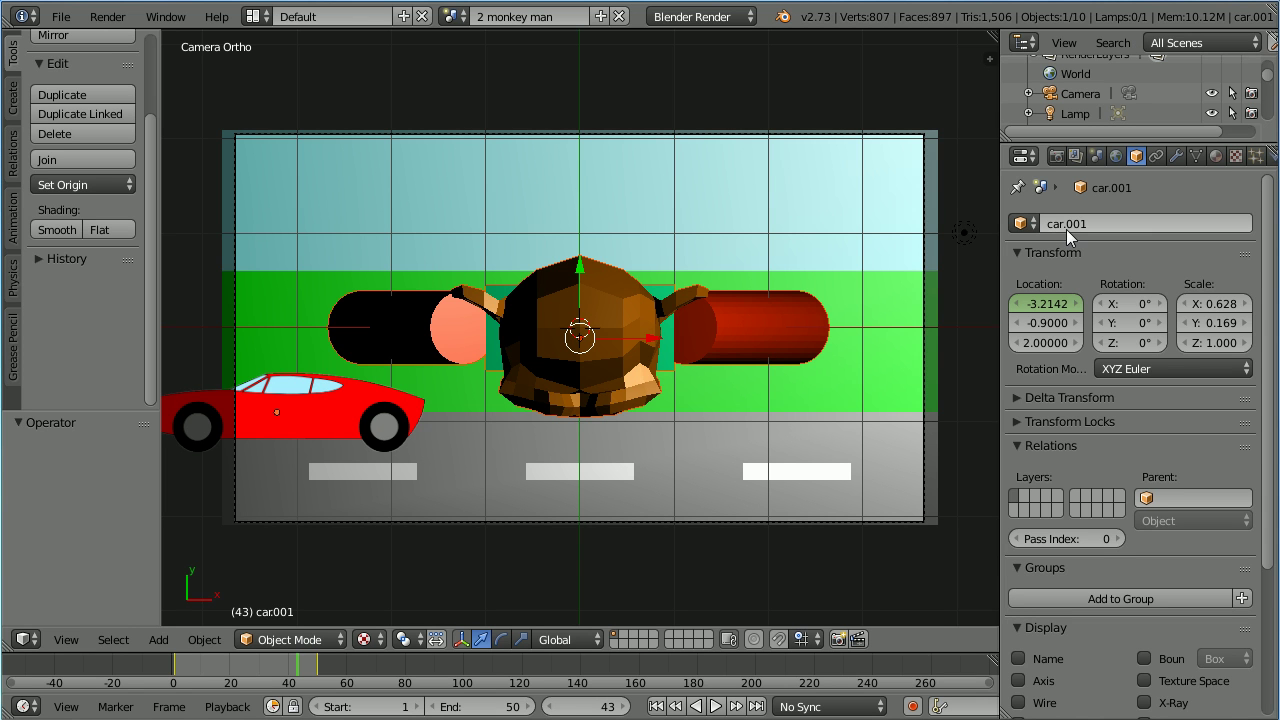
Reset MonkeyMan's X rotation to 0 and scale him to 0.2
{"action": "right_click", "coordinate": [638, 308]}
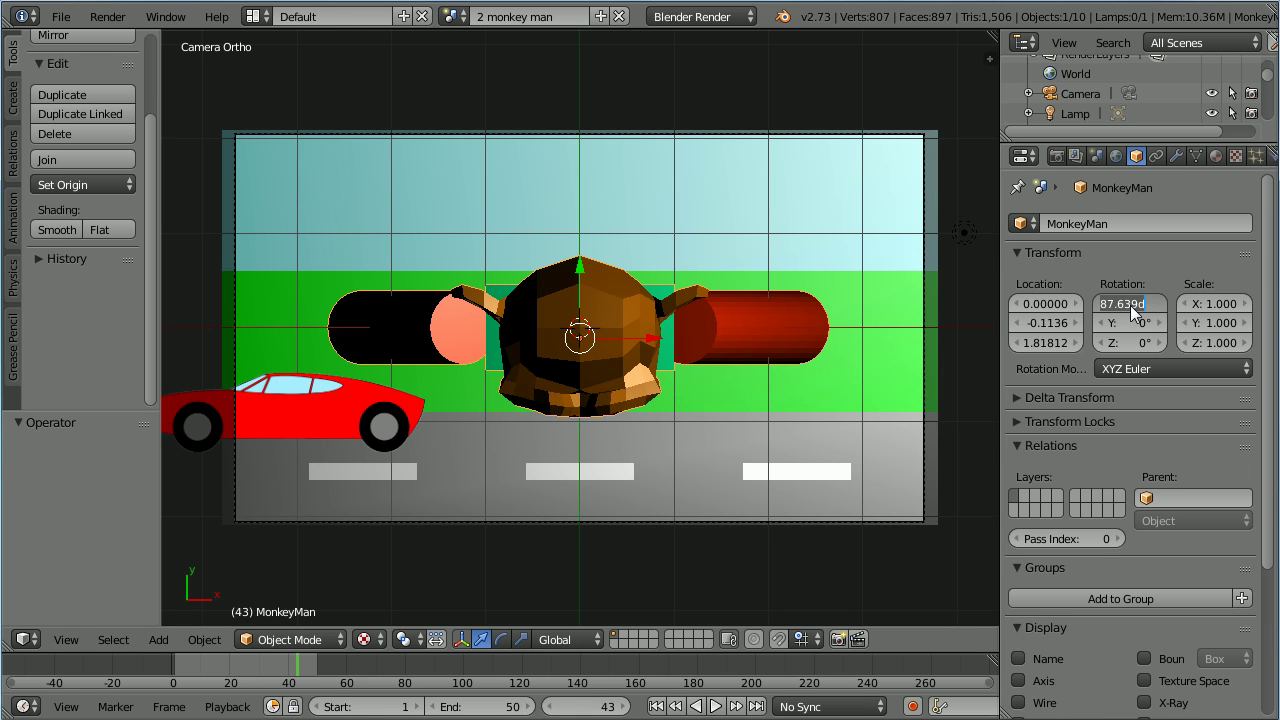
{"action": "type", "text": "0"}
{"action": "key", "text": "Return"}
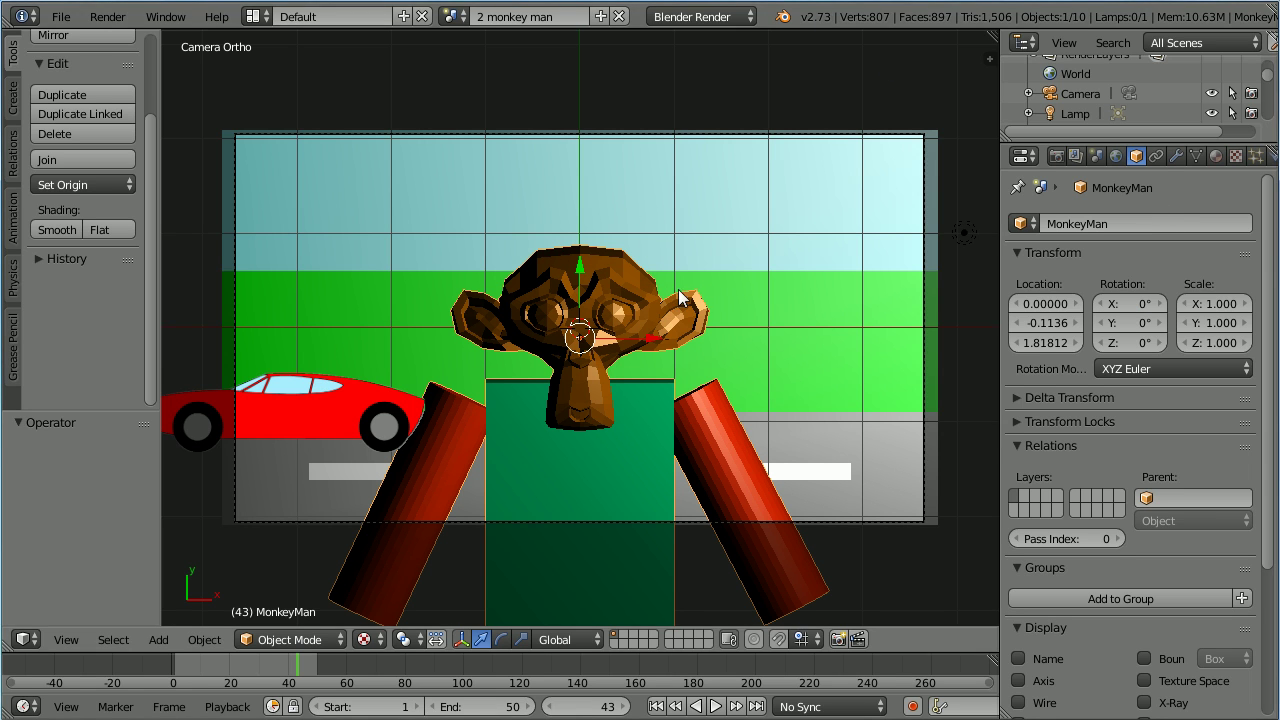
{"action": "key", "text": "s"}
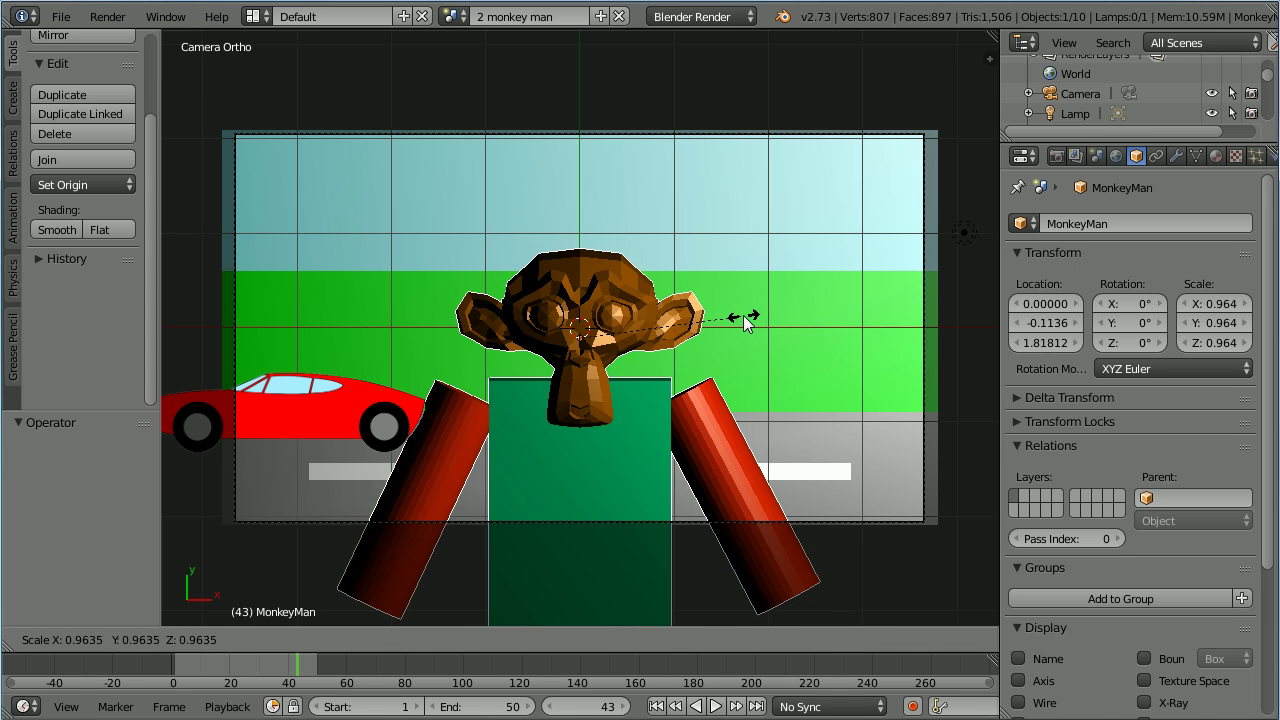
{"action": "type", "text": ".2"}
{"action": "key", "text": "Return"}
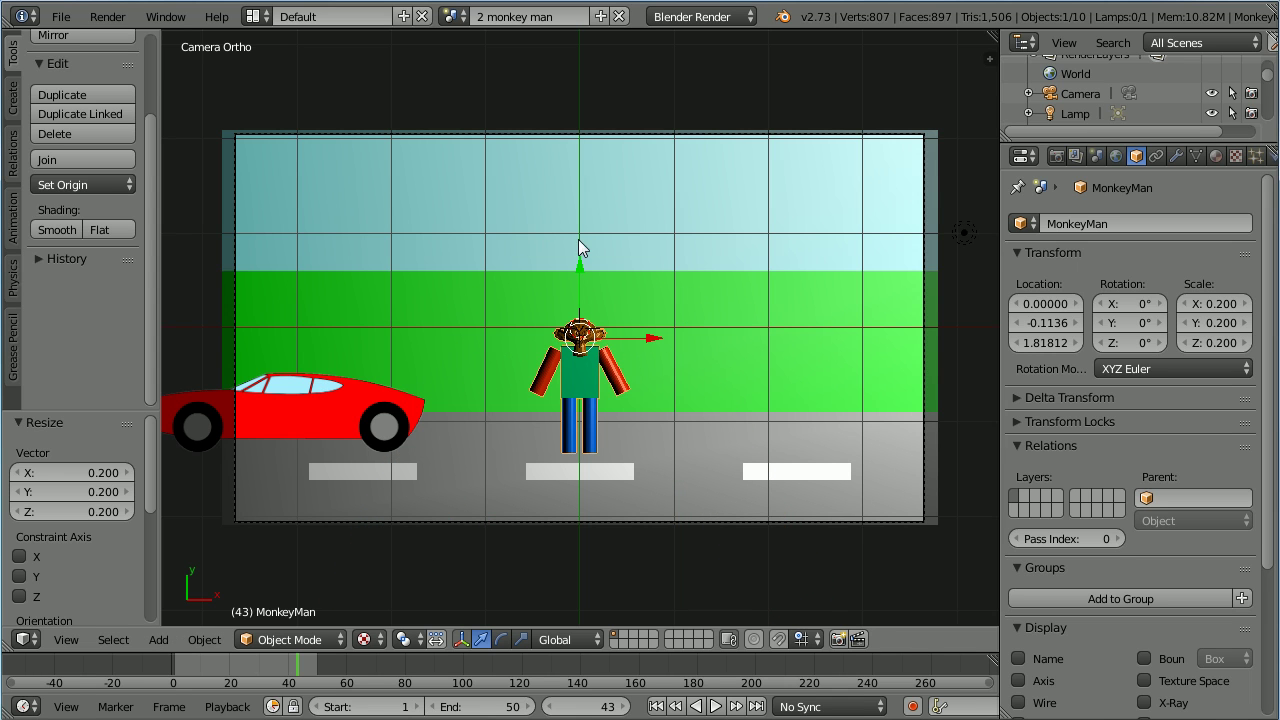
Move MonkeyMan along Y so he stands on the grass at Y 0.37431
{"action": "key", "text": "g"}
{"action": "key", "text": "y"}
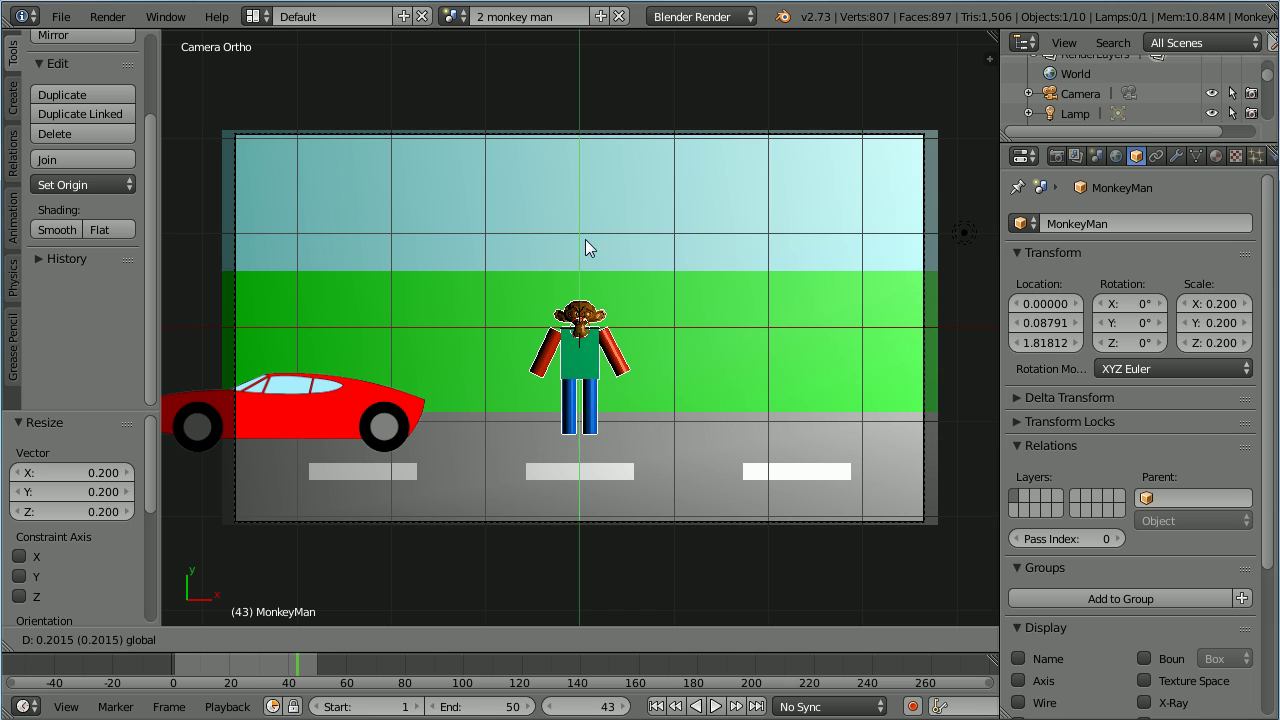
{"action": "left_click", "coordinate": [583, 216]}
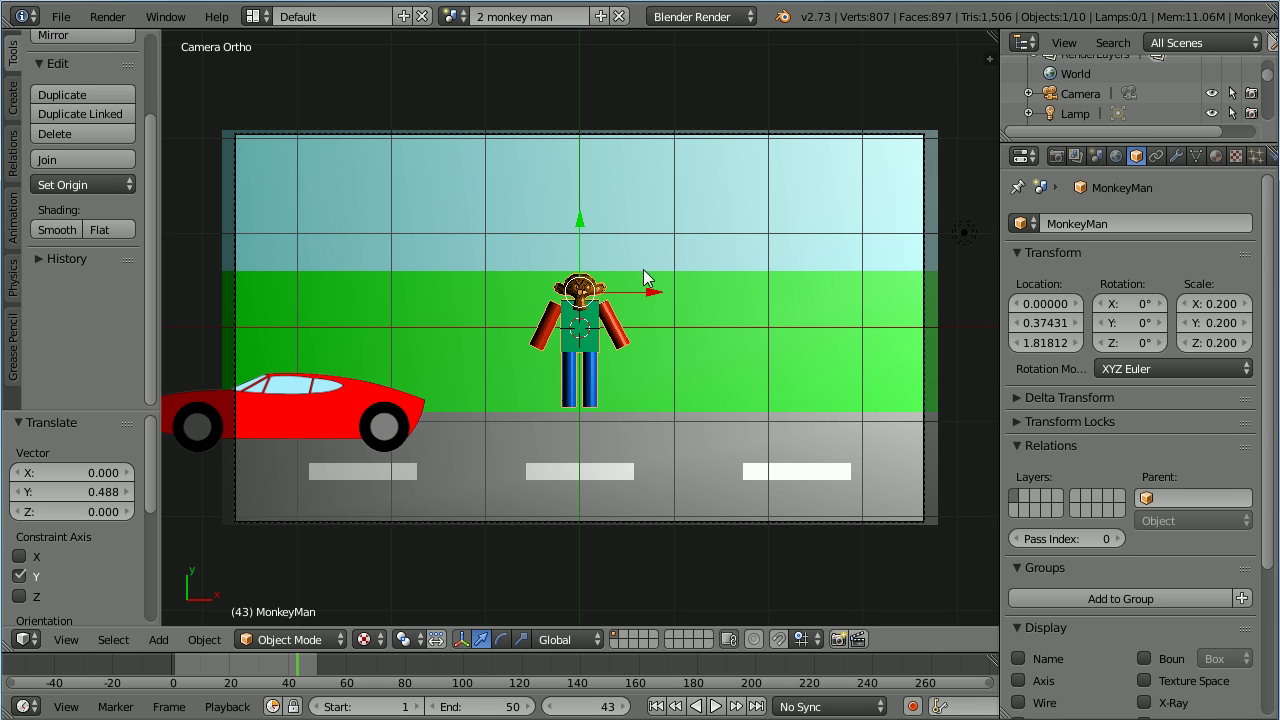
Slide MonkeyMan left to X -1.0927 along the X axis
{"action": "left_click_drag", "start_coordinate": [655, 297], "coordinate": [551, 293]}
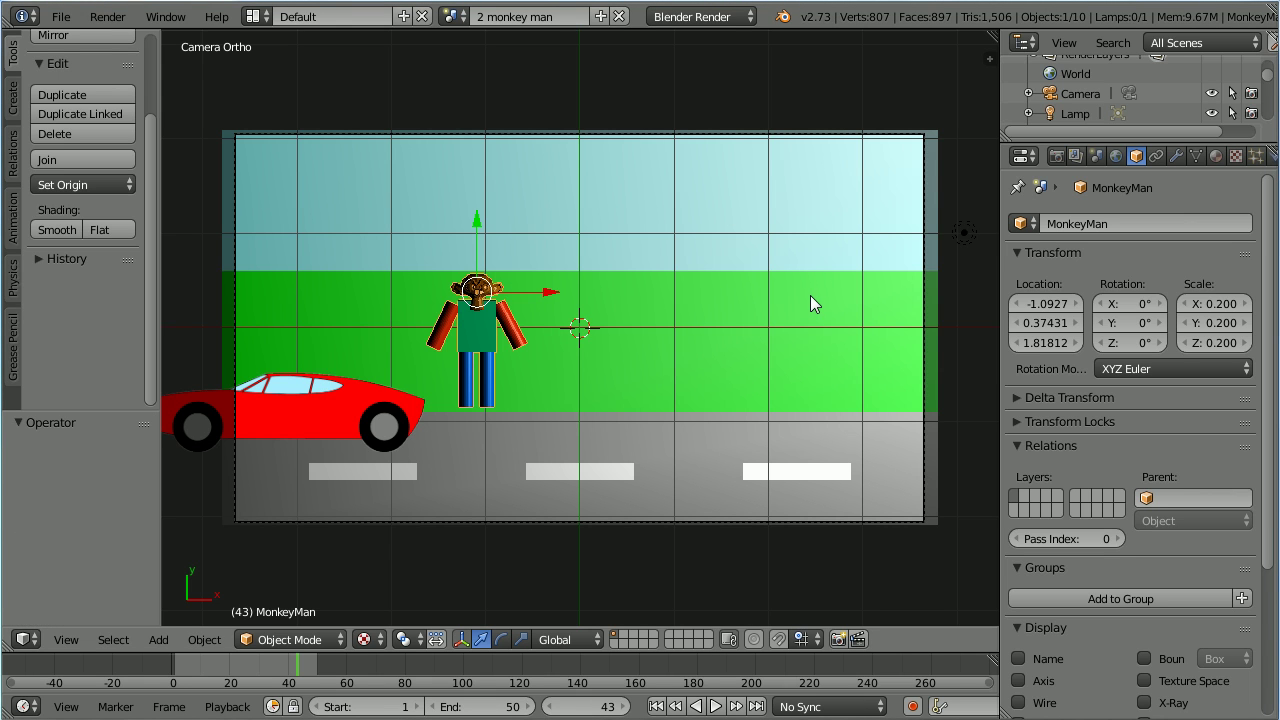
{"action": "middle_click_drag", "start_coordinate": [813, 287], "coordinate": [661, 243]}
{"action": "middle_click_drag", "start_coordinate": [763, 366], "coordinate": [740, 359]}
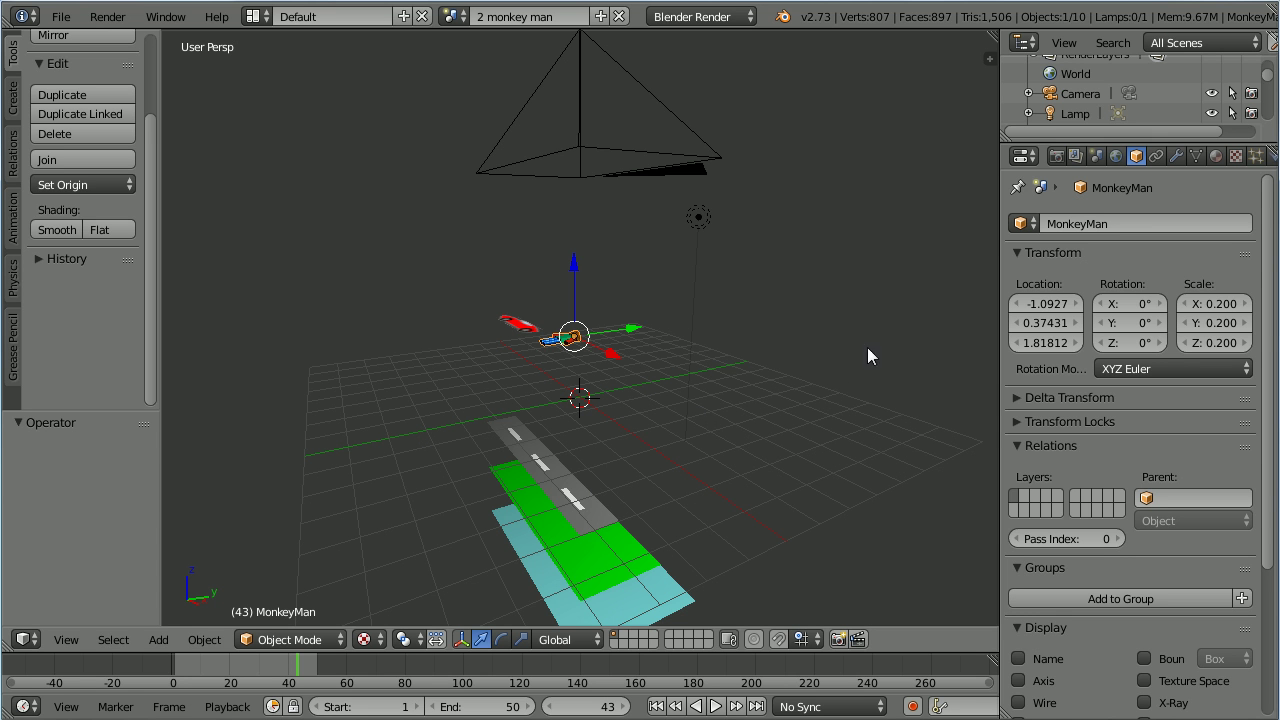
Set MonkeyMan's Z location to 0
{"action": "left_click", "coordinate": [1042, 344]}
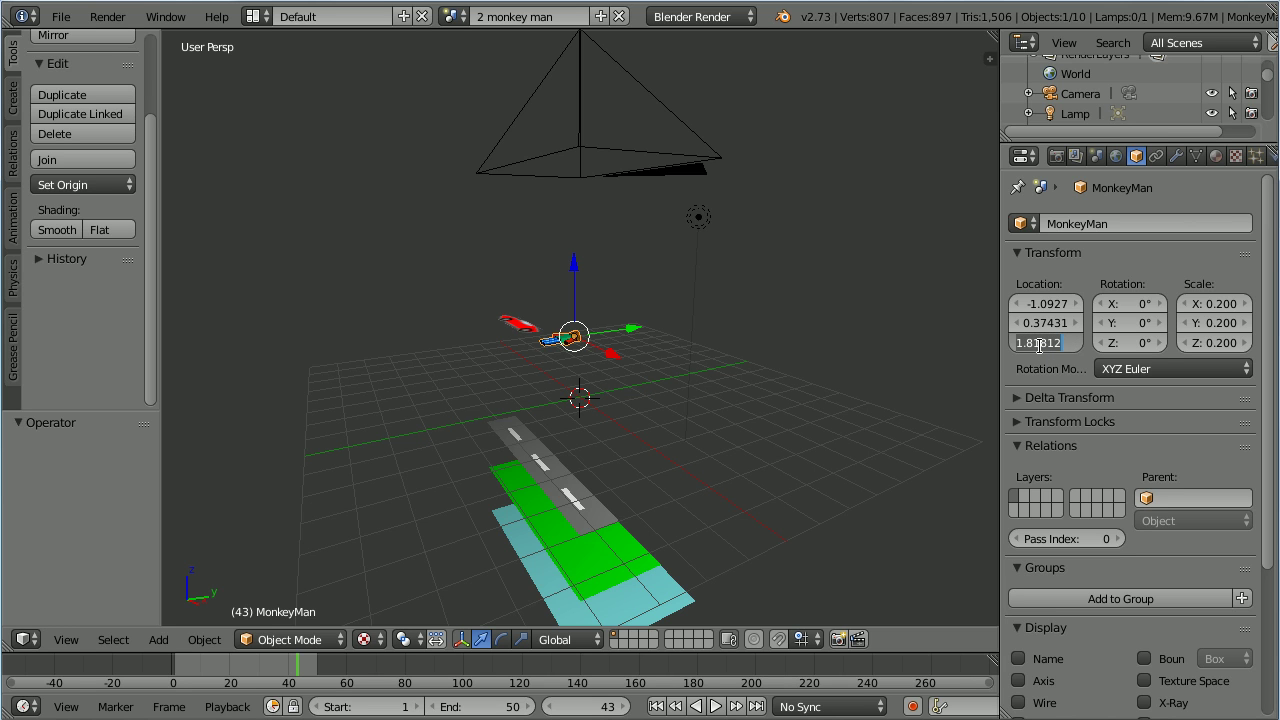
{"action": "type", "text": "0"}
{"action": "key", "text": "Return"}
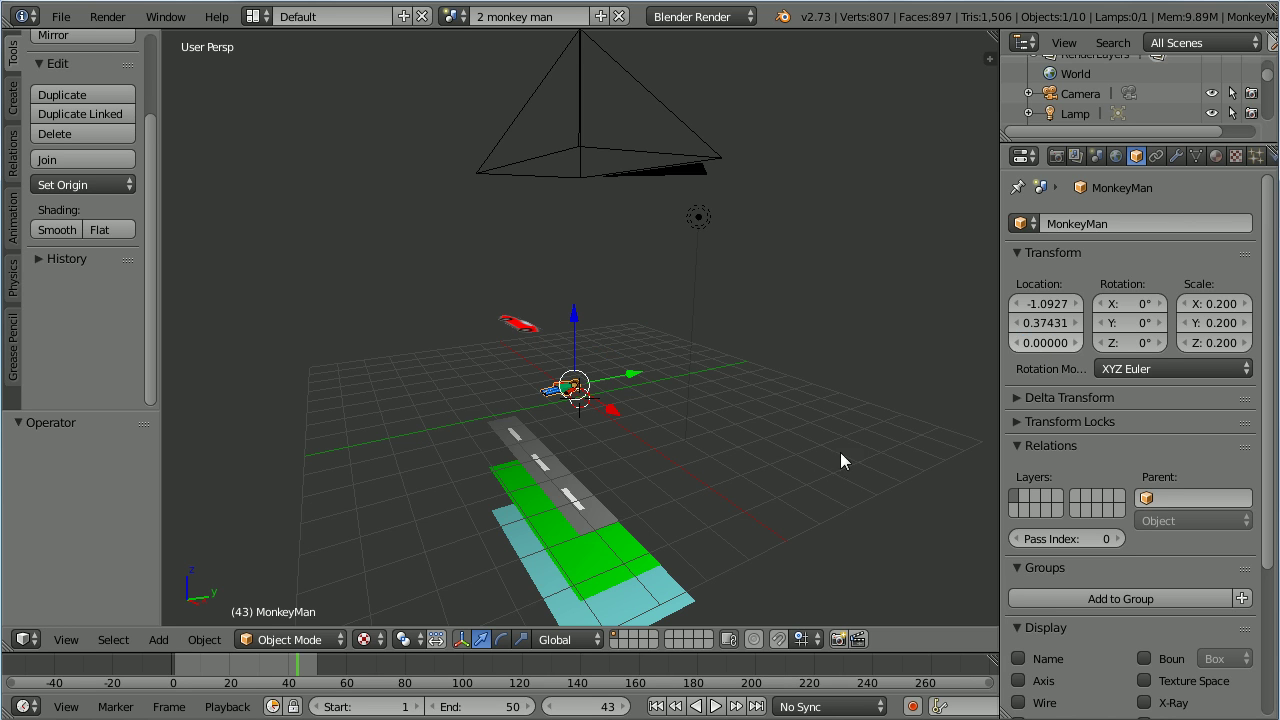
Check the depths of the car, road and hills, then return to the active camera view
{"action": "mouse_move", "coordinate": [840, 452]}
{"action": "middle_mouse_down"}
{"action": "mouse_move", "coordinate": [792, 449]}
{"action": "mouse_move", "coordinate": [821, 440]}
{"action": "middle_mouse_up"}
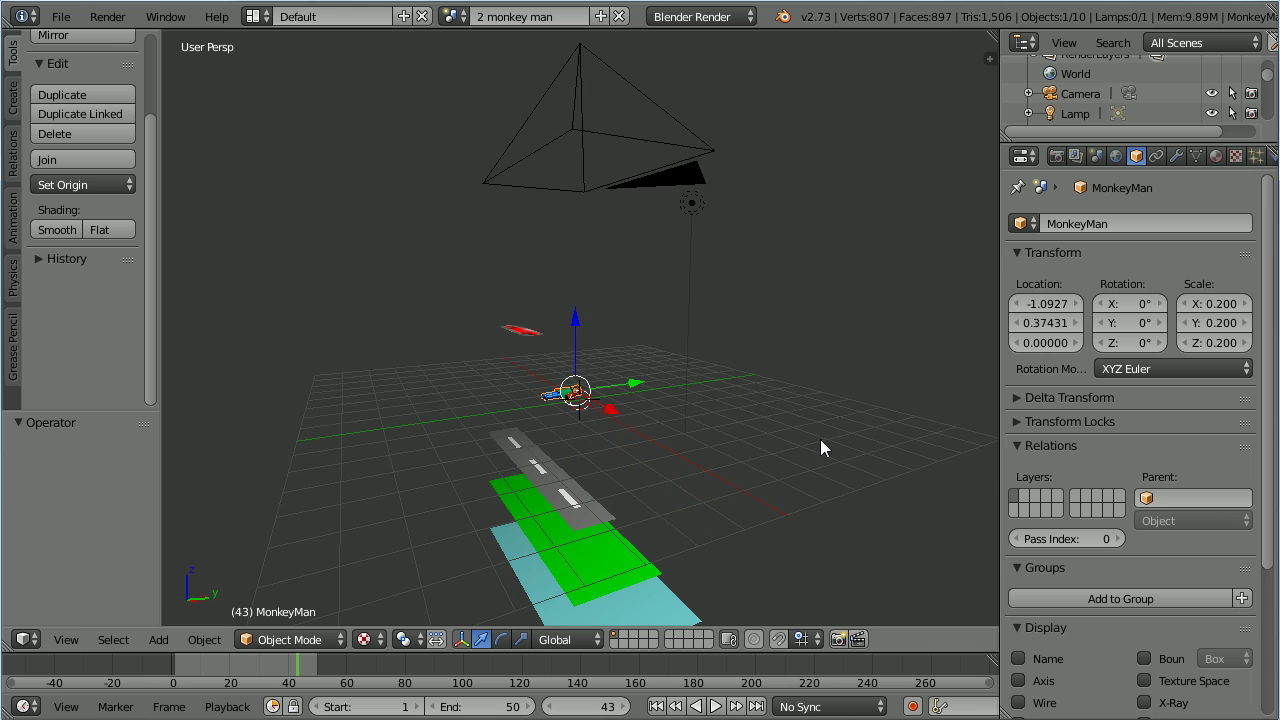
{"action": "right_click", "coordinate": [525, 335]}
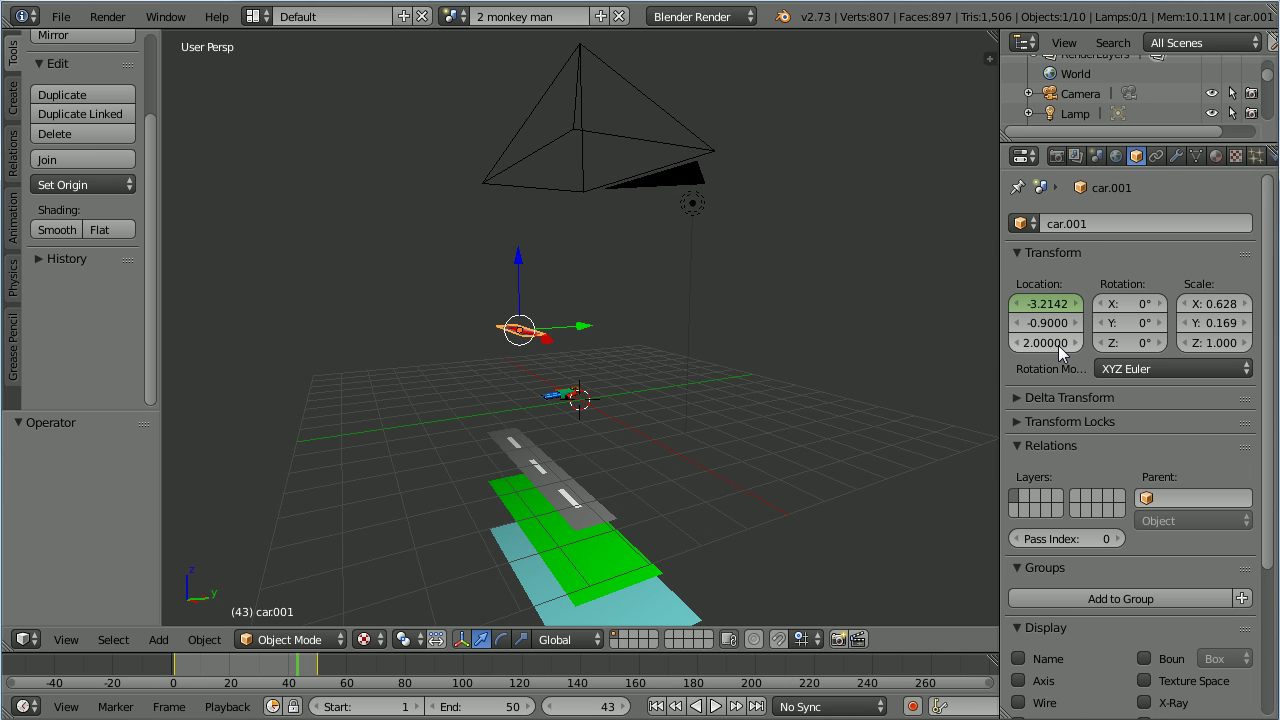
{"action": "right_click", "coordinate": [606, 524]}
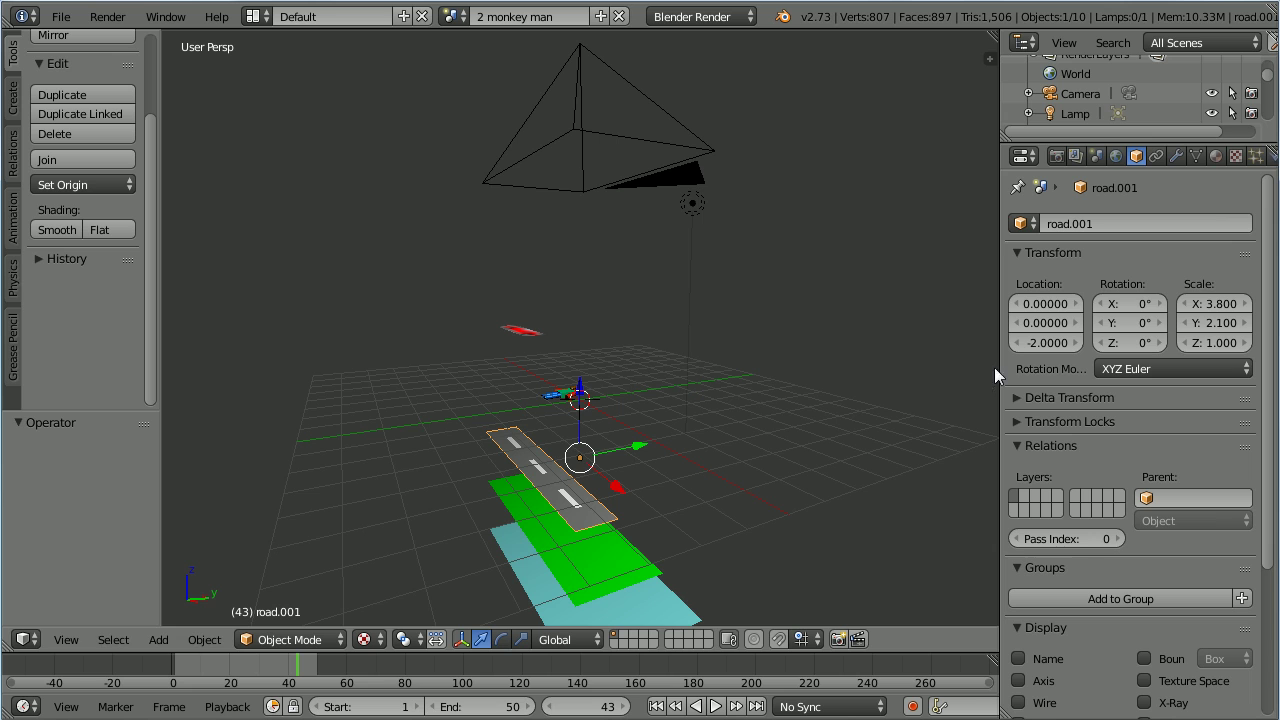
{"action": "right_click", "coordinate": [631, 548]}
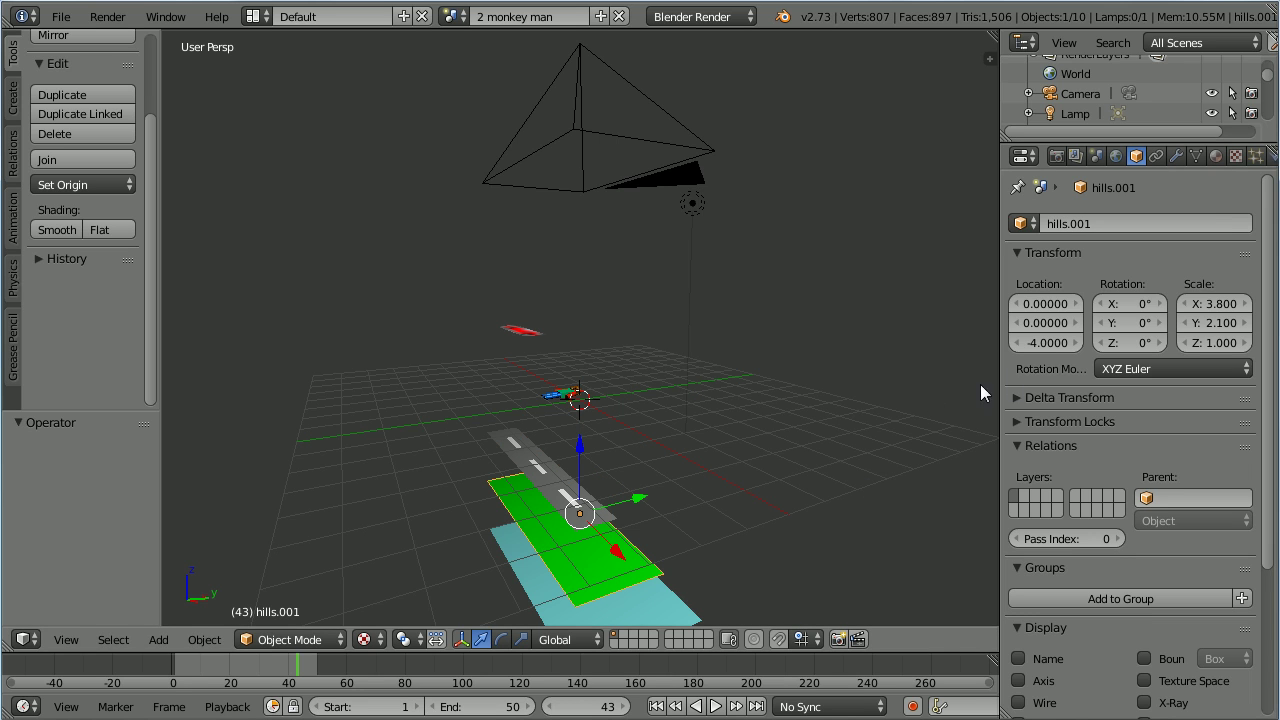
{"action": "left_click", "coordinate": [67, 642]}
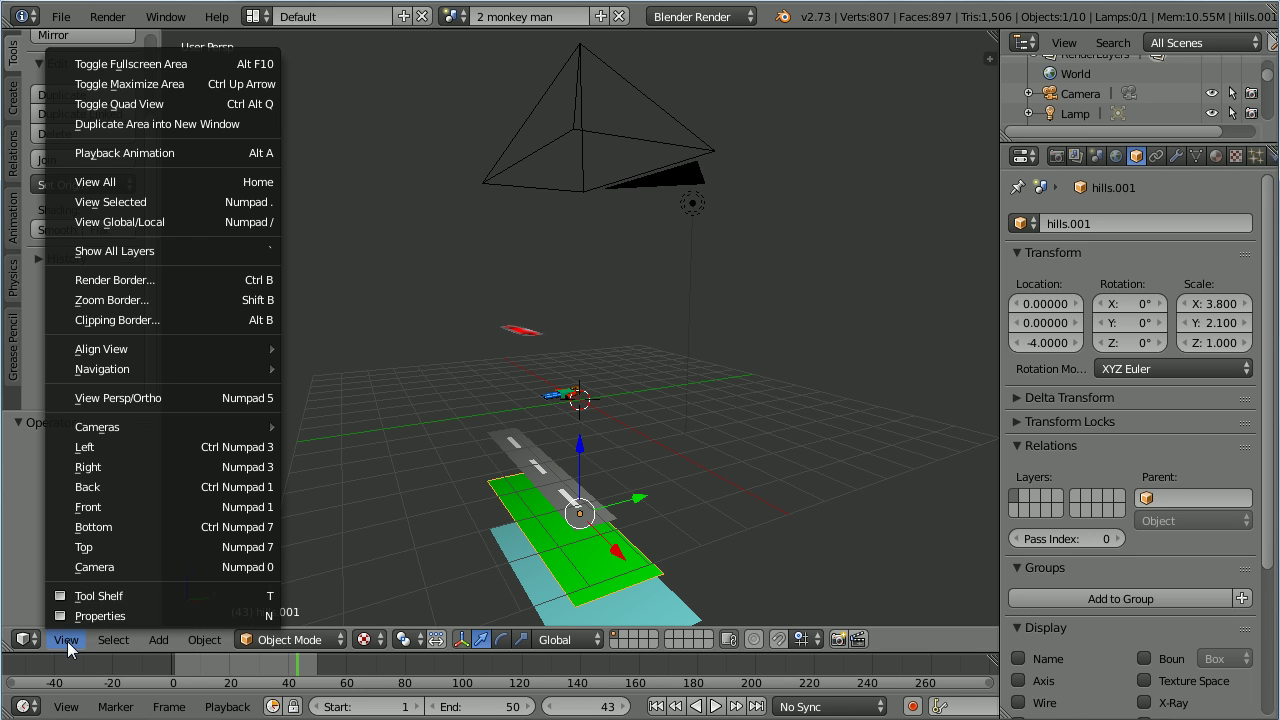
{"action": "left_click", "coordinate": [200, 568]}
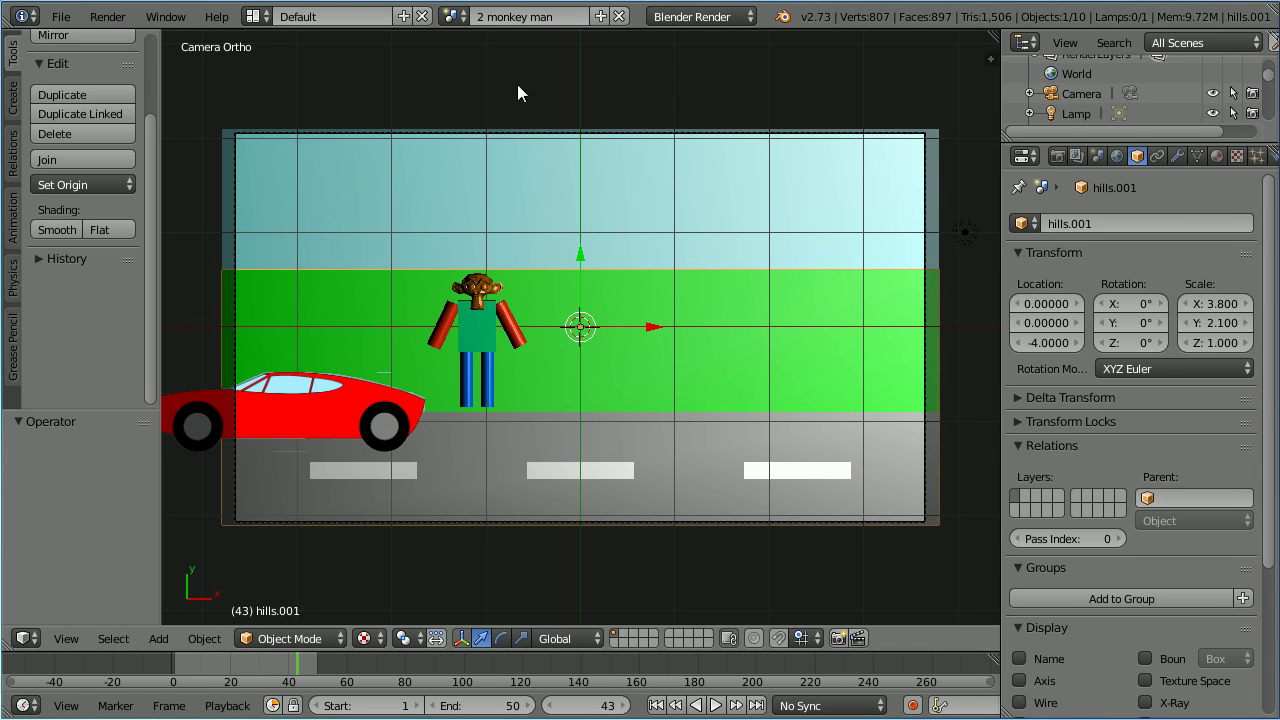
Switch to the '1 Berlin Wall' scene and set its render output format to Xvid
{"action": "left_click", "coordinate": [455, 19]}
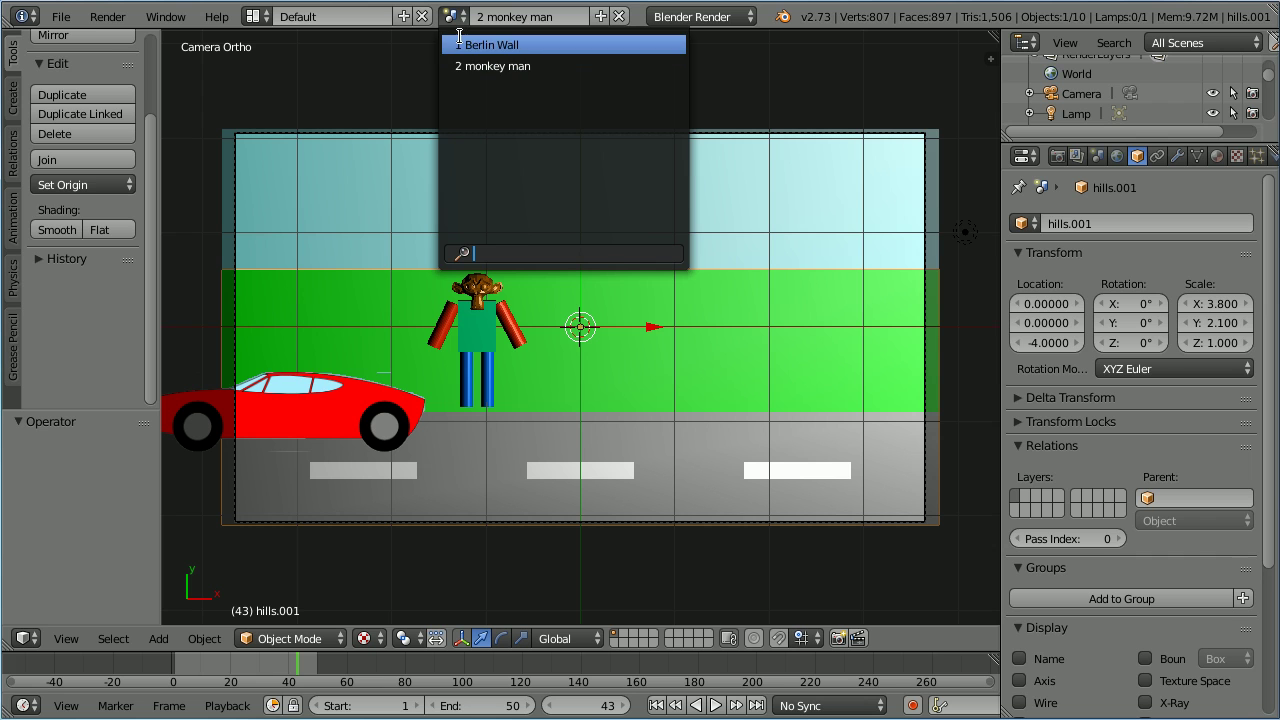
{"action": "left_click", "coordinate": [534, 47]}
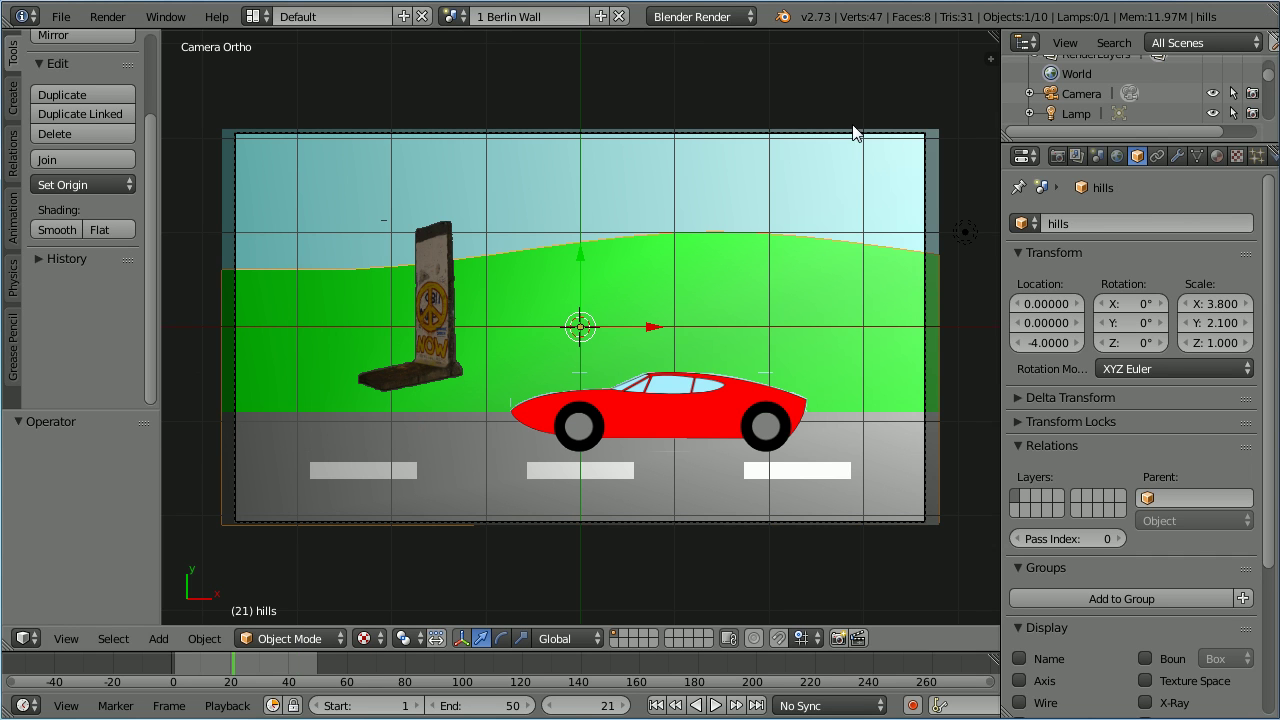
{"action": "left_click", "coordinate": [1058, 156]}
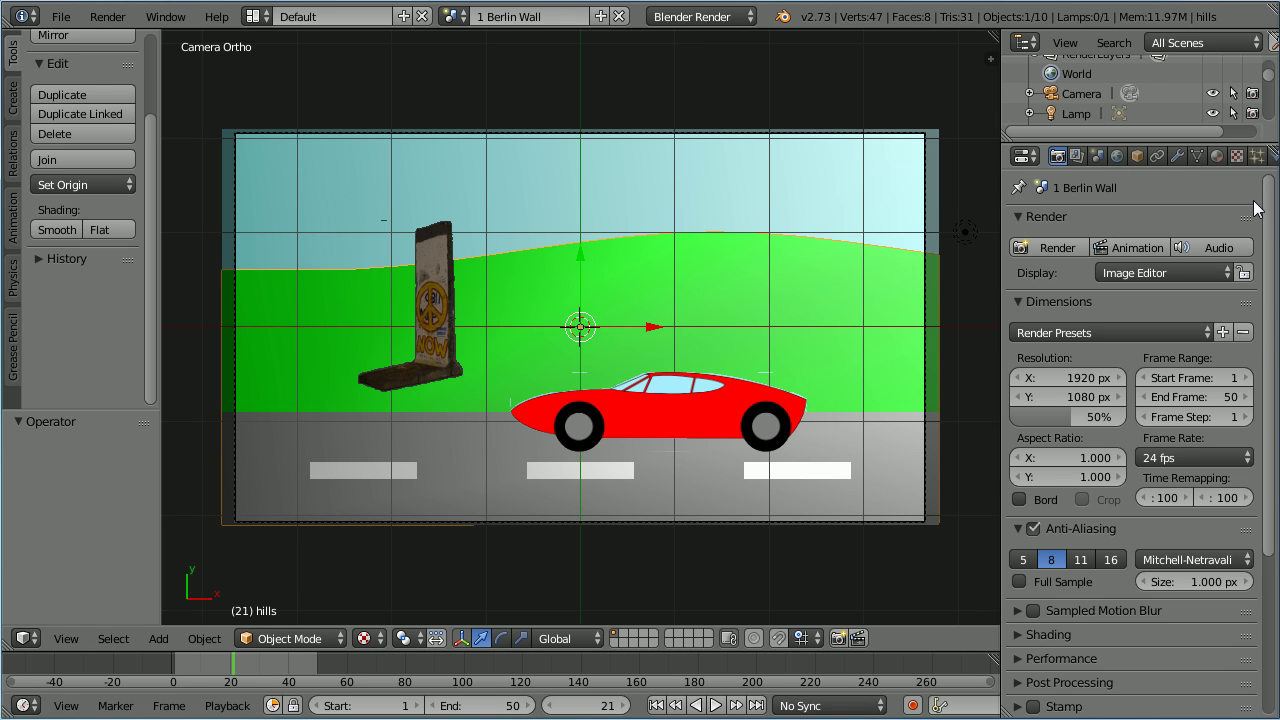
{"action": "scroll", "coordinate": [1268, 210], "scroll_direction": "down", "scroll_amount": 5}
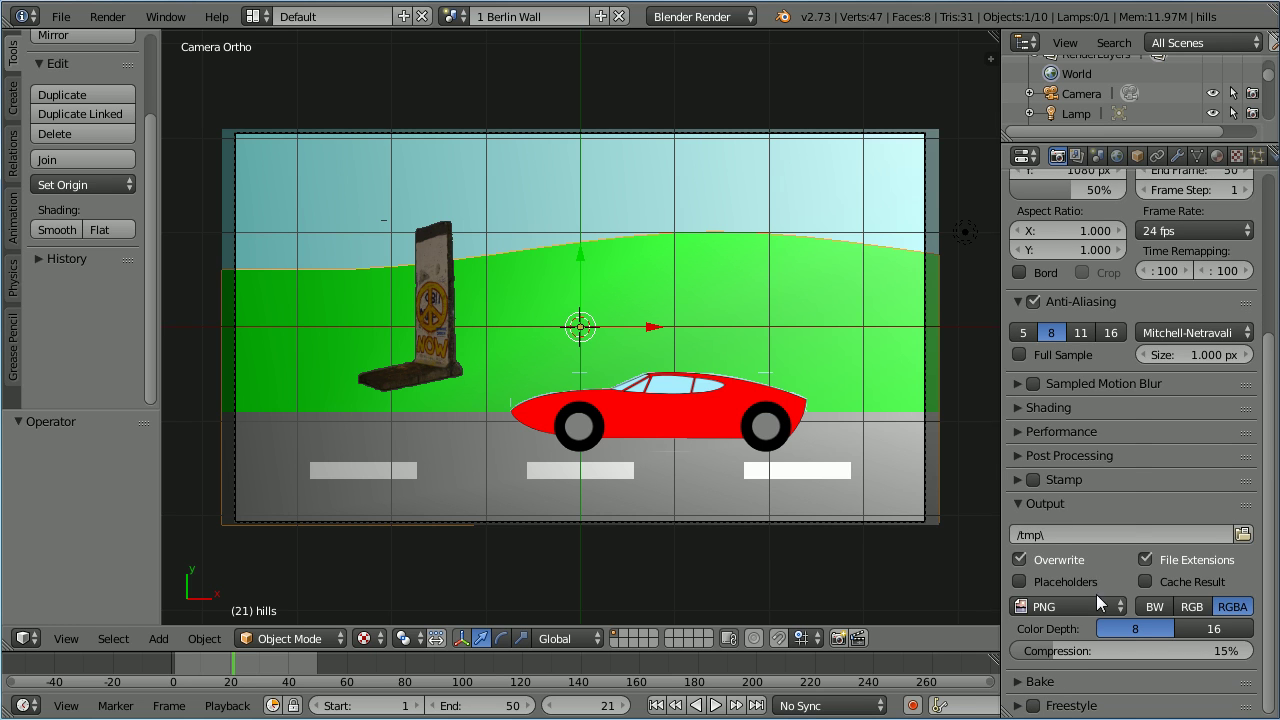
{"action": "left_click", "coordinate": [1087, 603]}
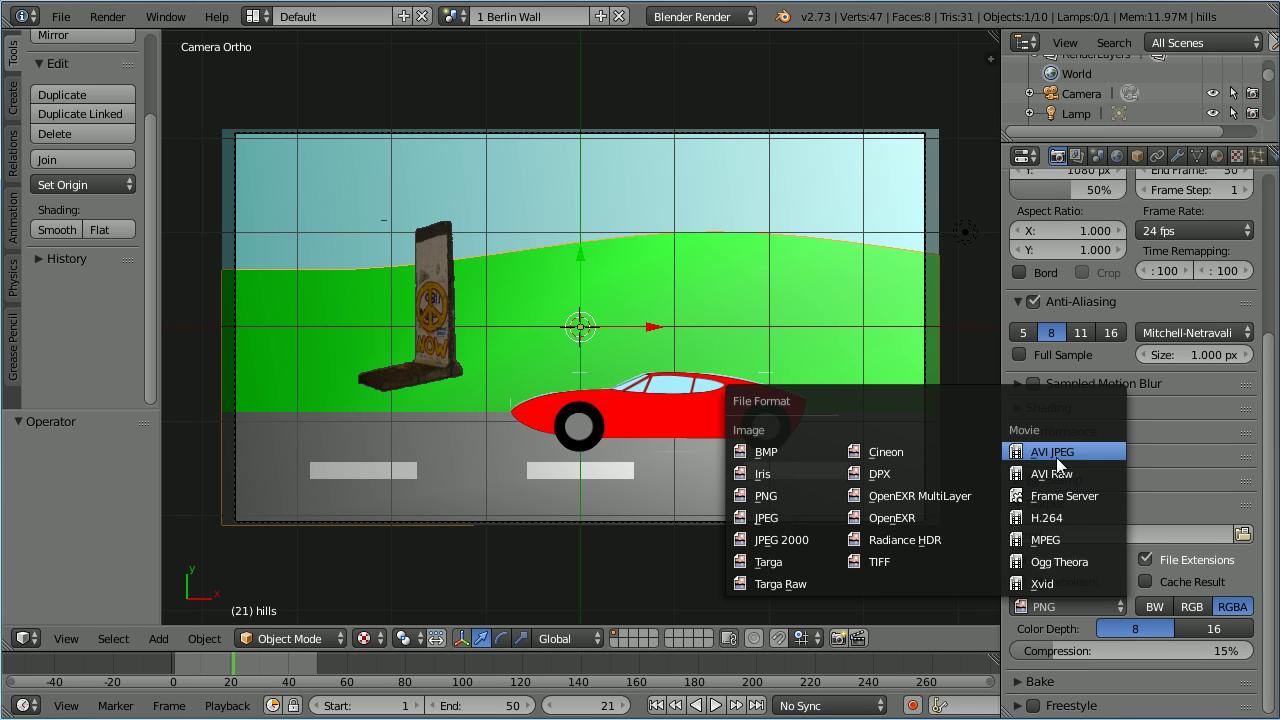
{"action": "left_click", "coordinate": [1060, 583]}
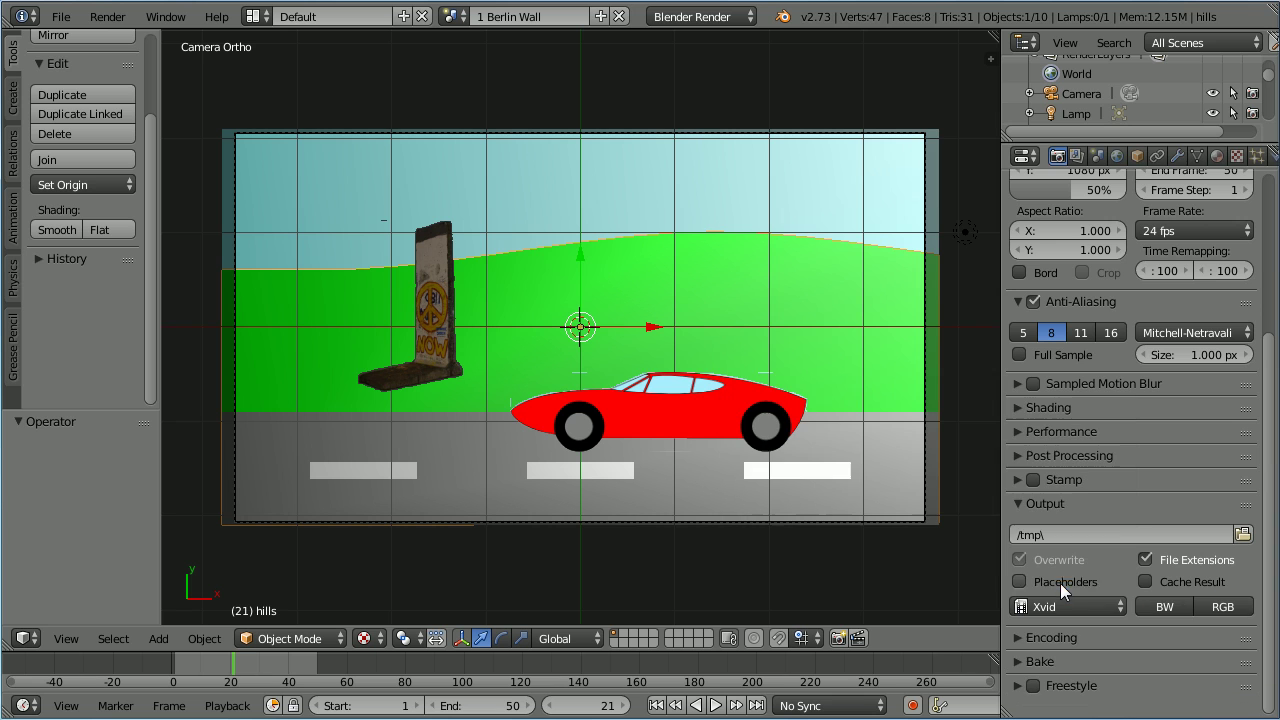
Set the output folder to D:\temp\ and render the Berlin Wall animation
{"action": "left_click", "coordinate": [1242, 536]}
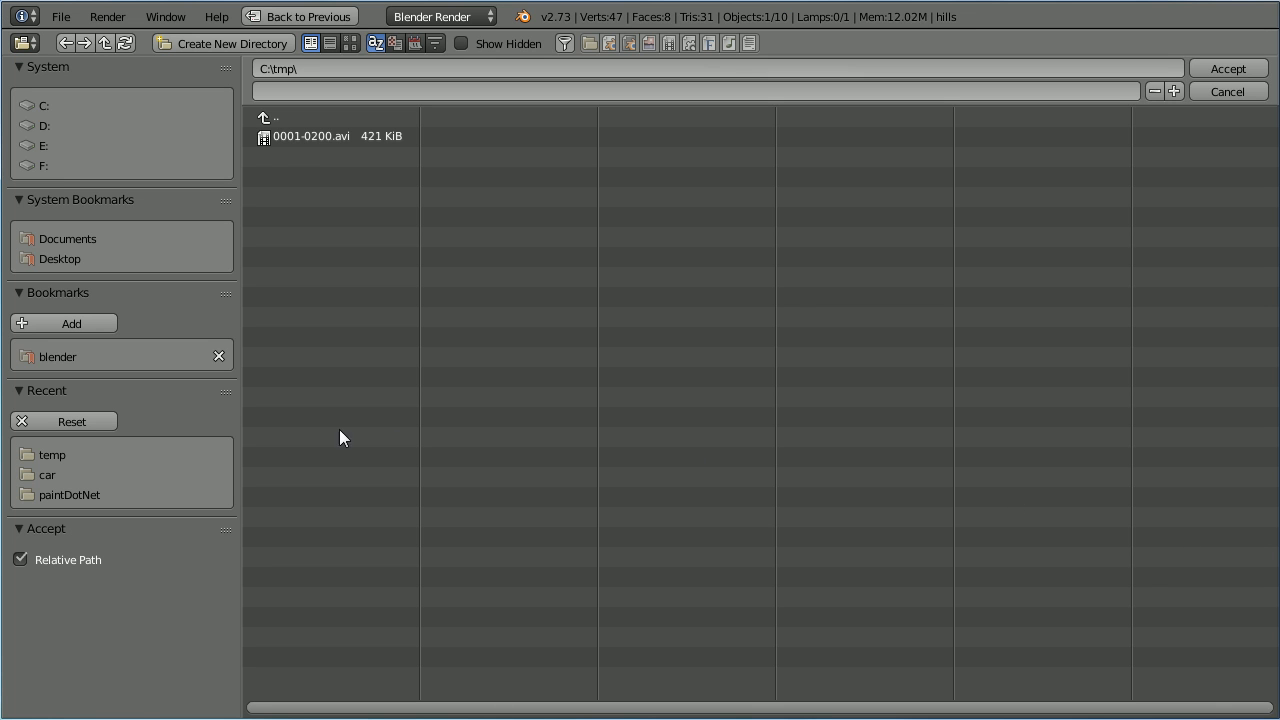
{"action": "left_click", "coordinate": [47, 455]}
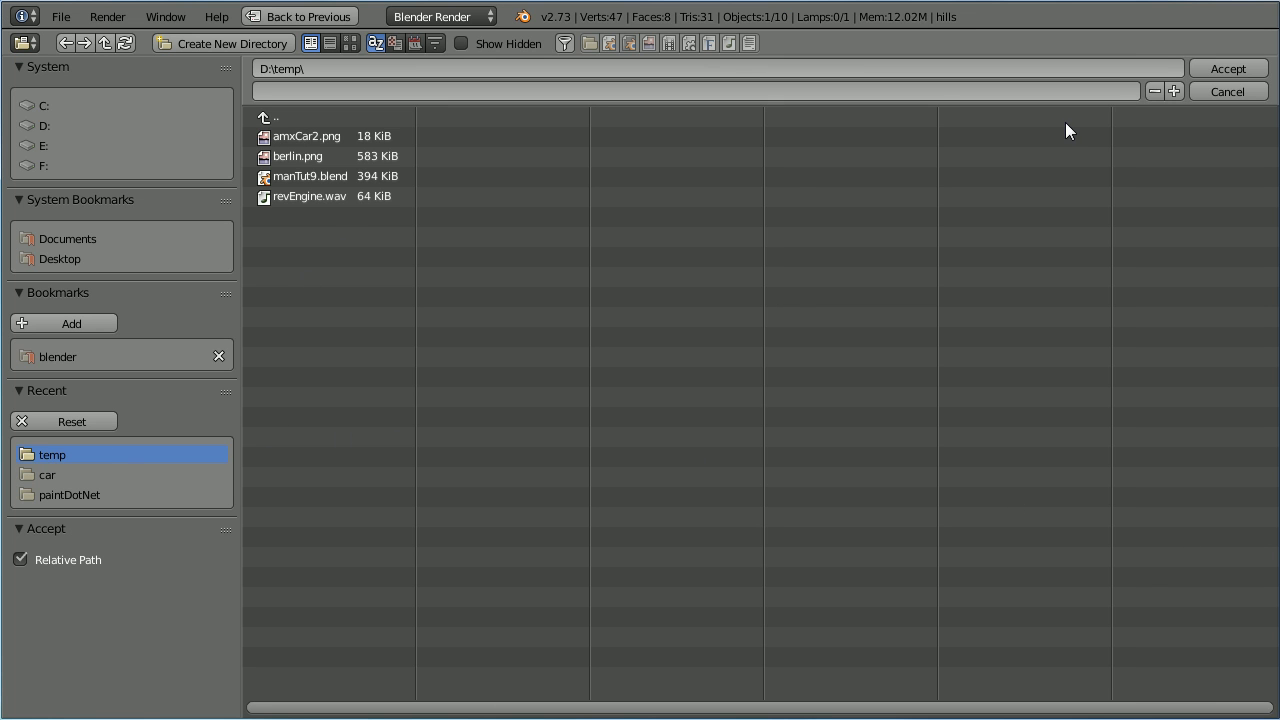
{"action": "left_click", "coordinate": [1227, 70]}
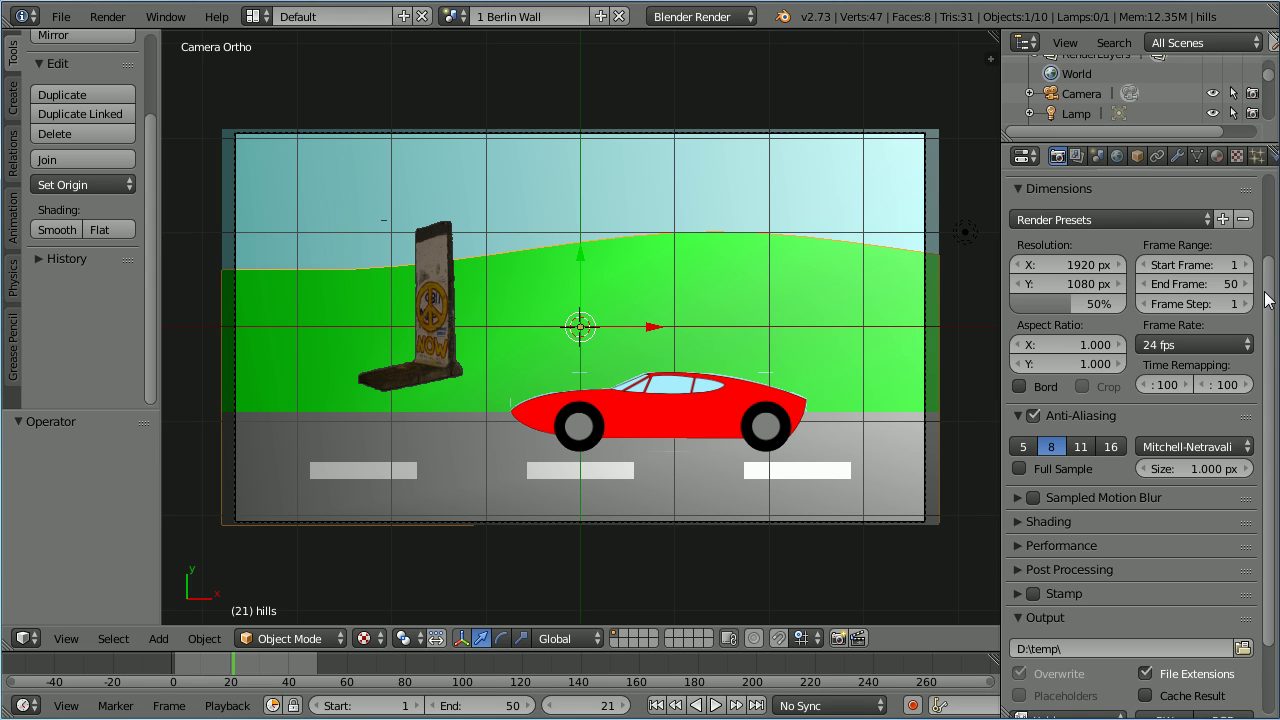
{"action": "left_click_drag", "start_coordinate": [1269, 300], "coordinate": [1212, 202]}
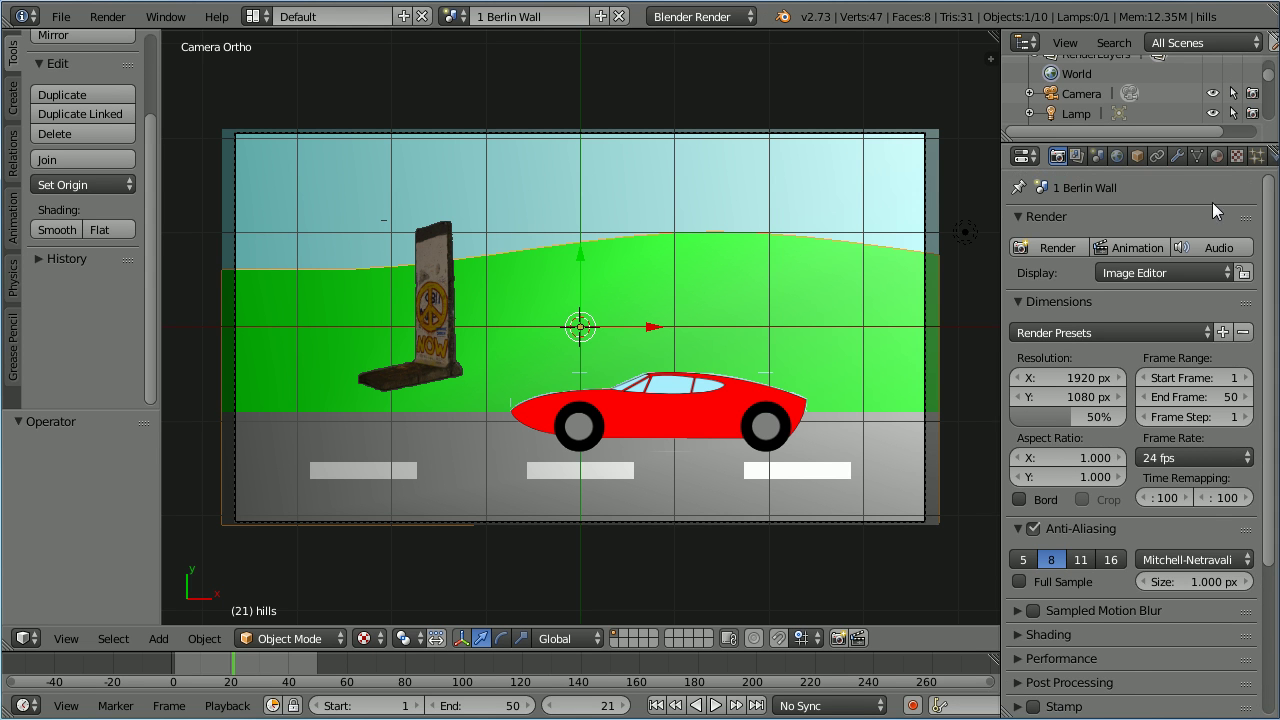
{"action": "left_click", "coordinate": [1144, 248]}
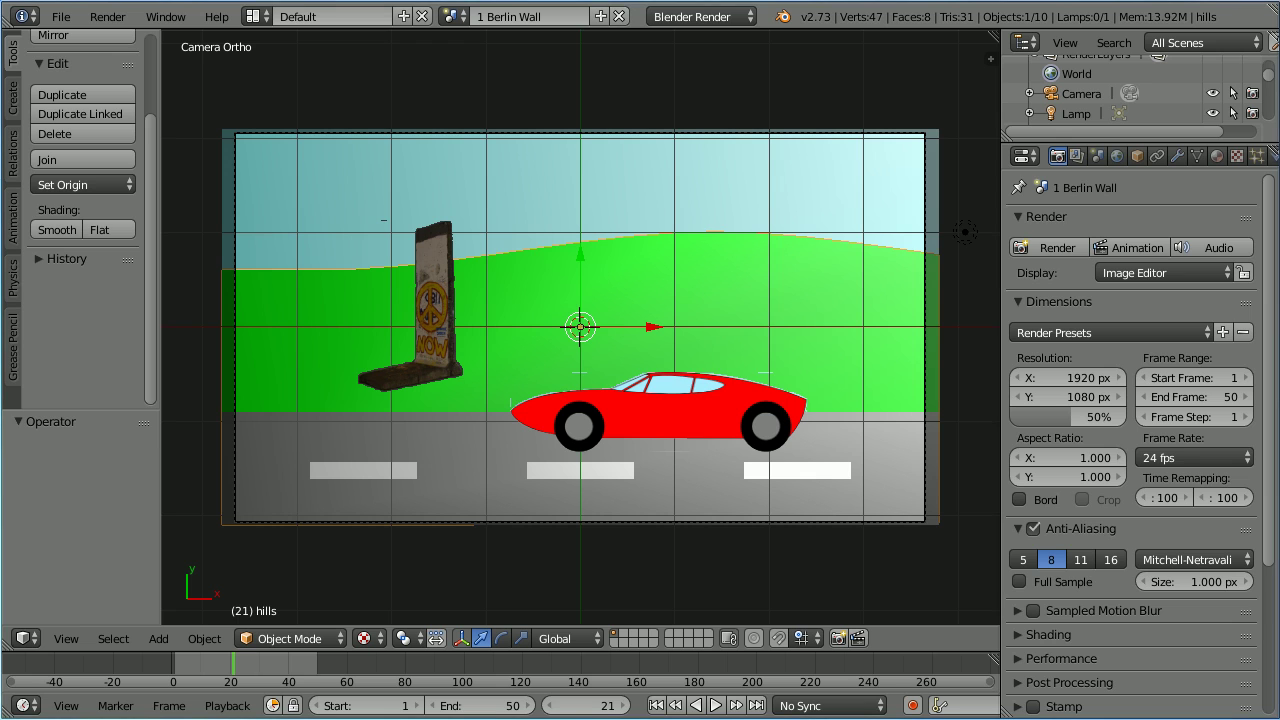
{"action": "left_click", "coordinate": [256, 17]}
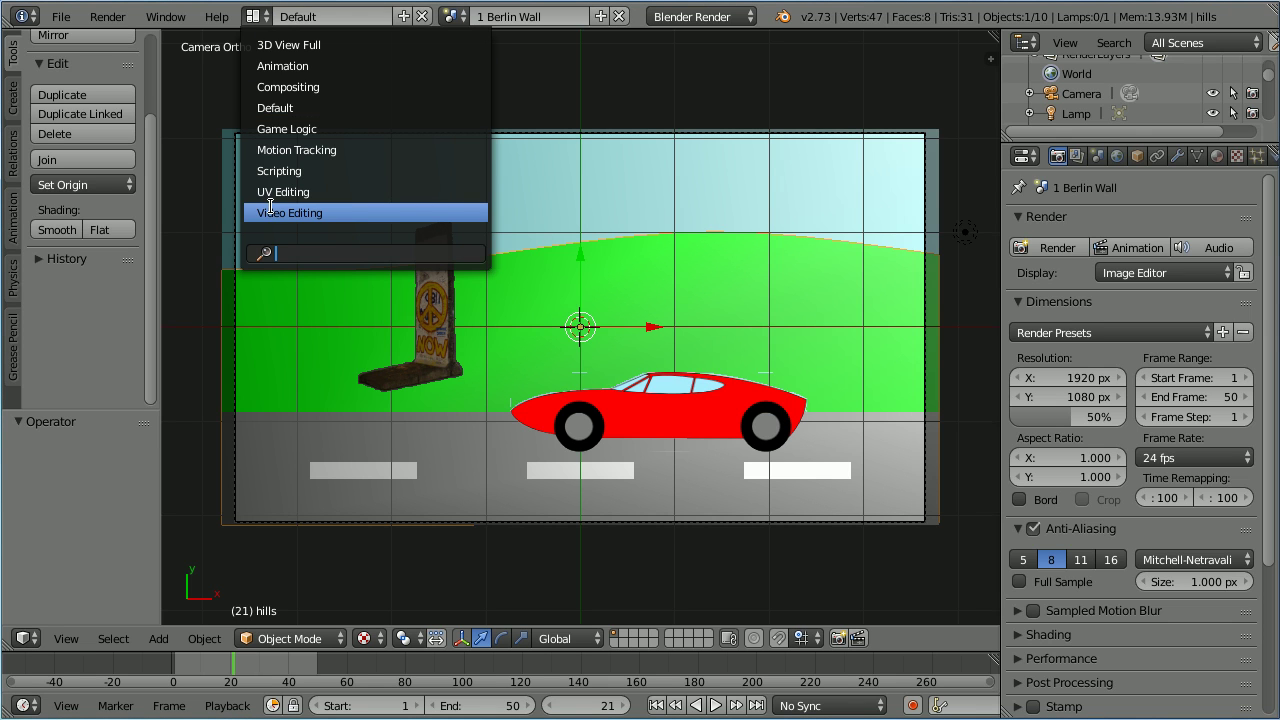
{"action": "left_click", "coordinate": [368, 213]}
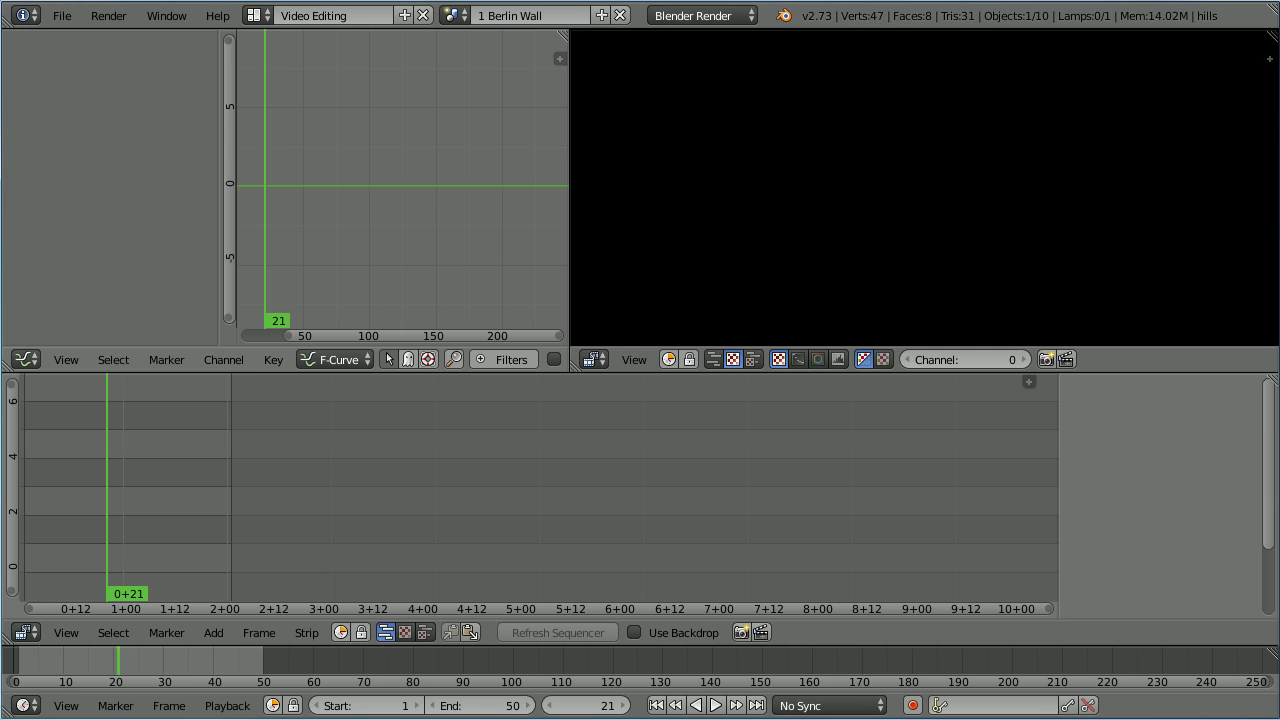
{"action": "left_click", "coordinate": [256, 16]}
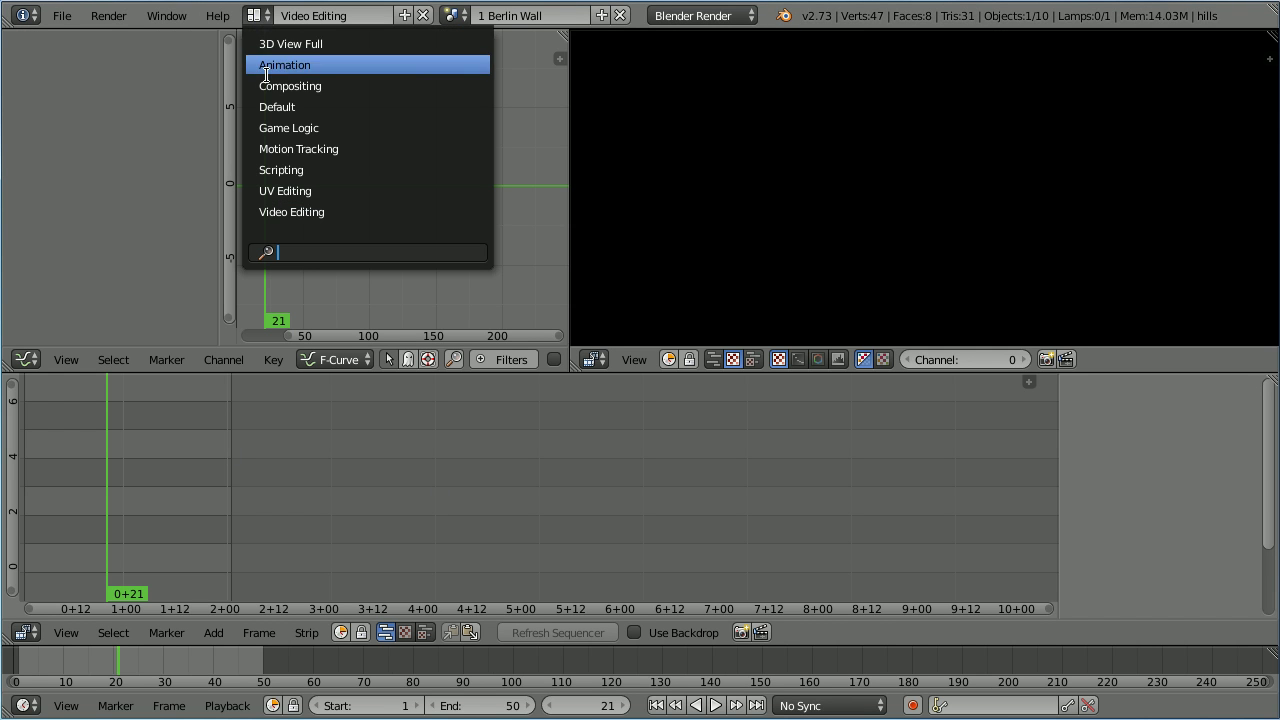
{"action": "left_click", "coordinate": [270, 106]}
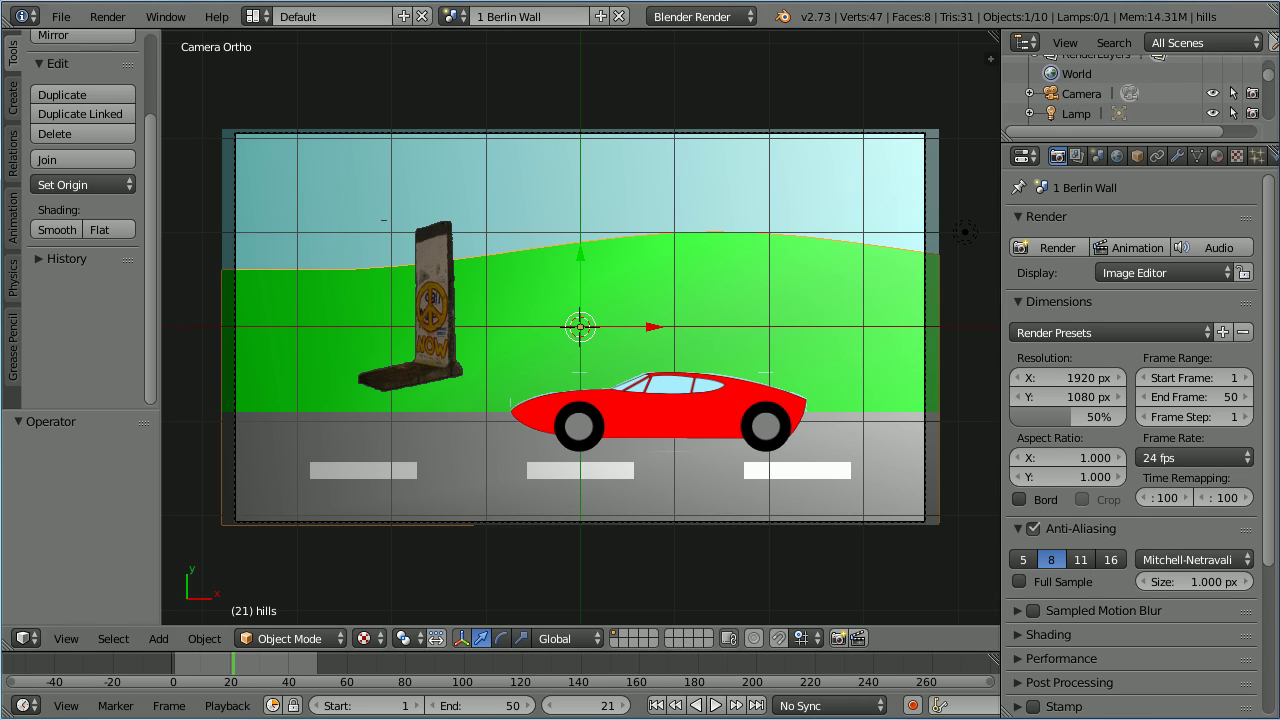